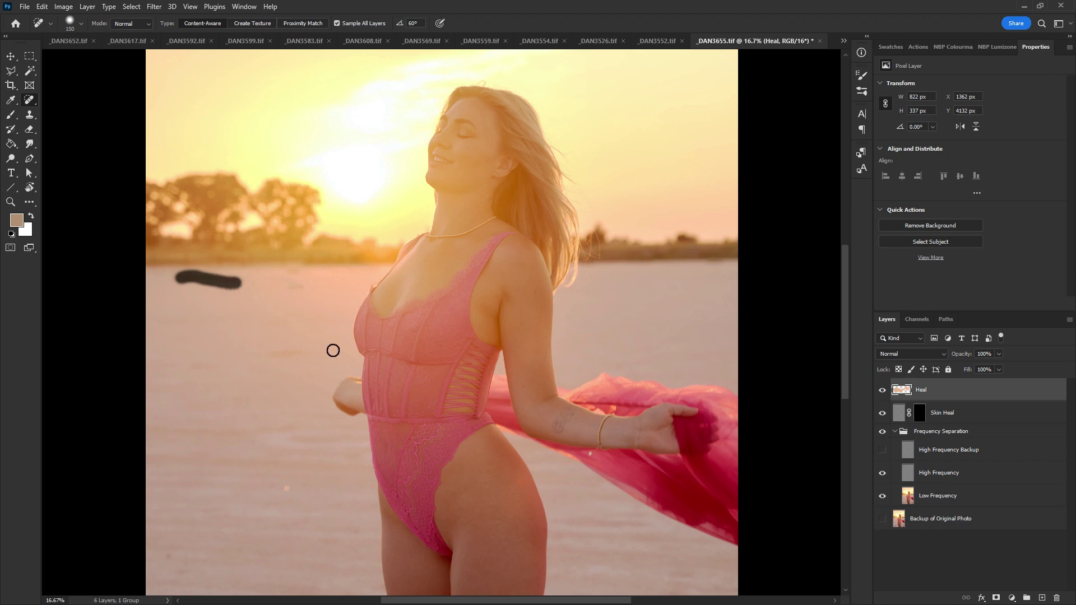
# Step: Spot-heal the marks on the sand left of the model, from below the horizon down to beside her leg, on the Heal layer
pyautogui.click(298, 279)
pyautogui.press('space')
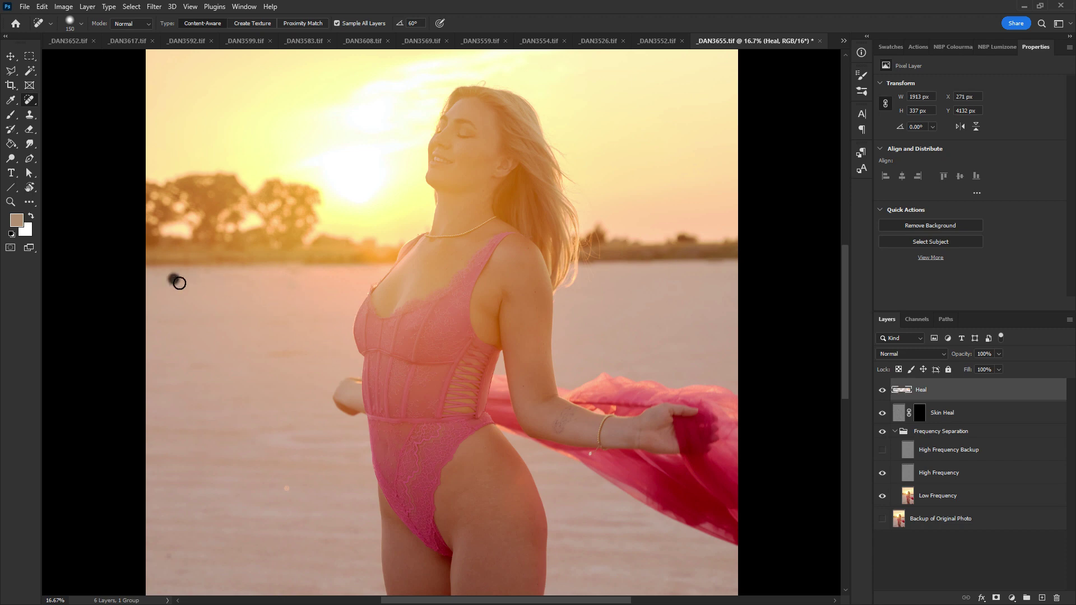
pyautogui.moveTo(514, 337); pyautogui.dragTo(567, 218)
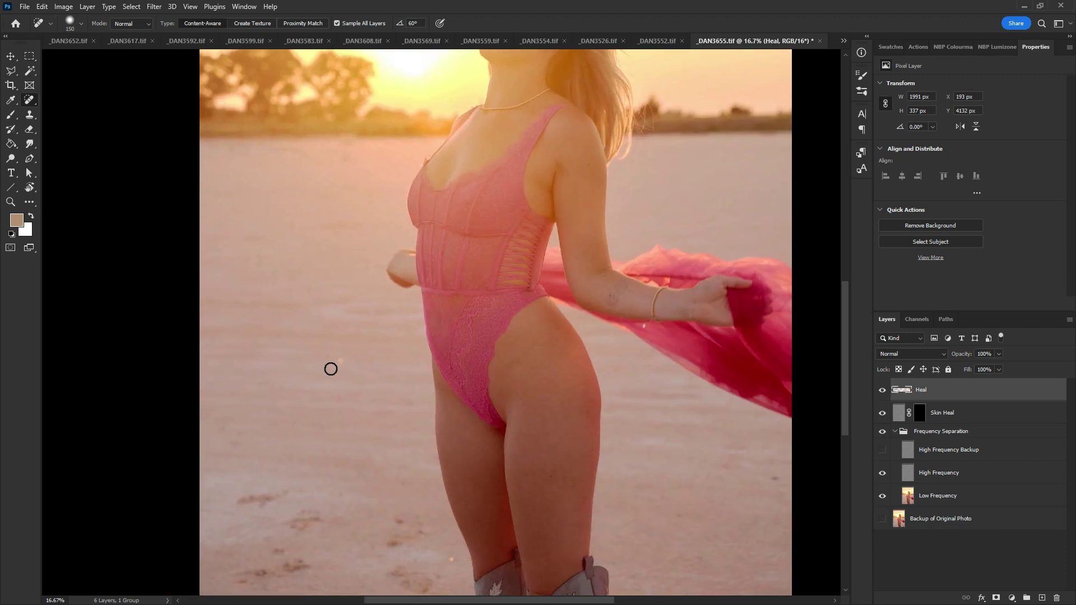
pyautogui.moveTo(341, 361); pyautogui.dragTo(340, 375)
pyautogui.scroll(-5, 627, 310)
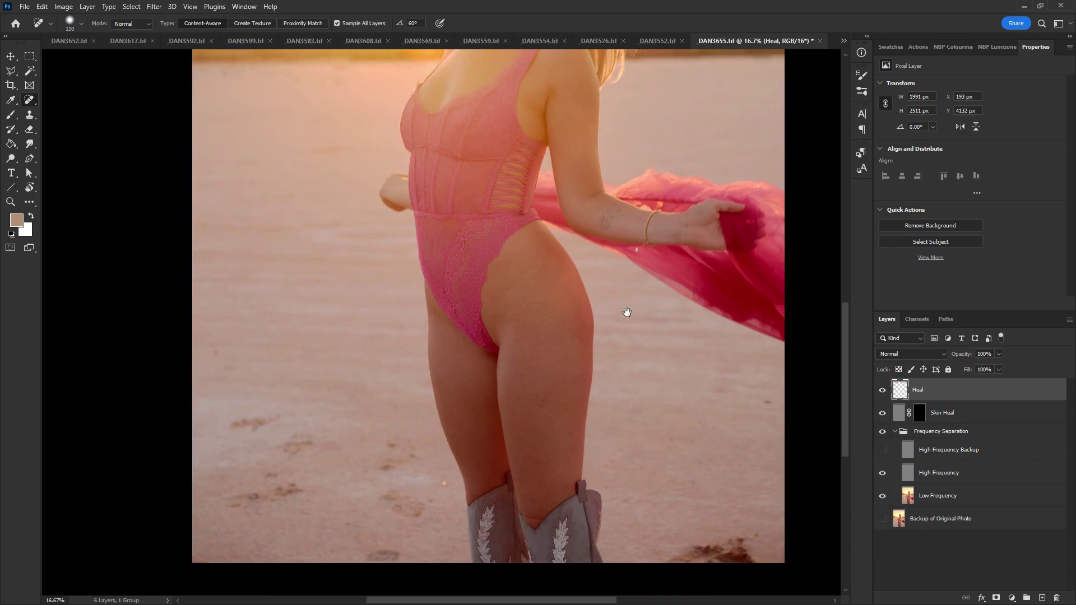
pyautogui.click(422, 374)
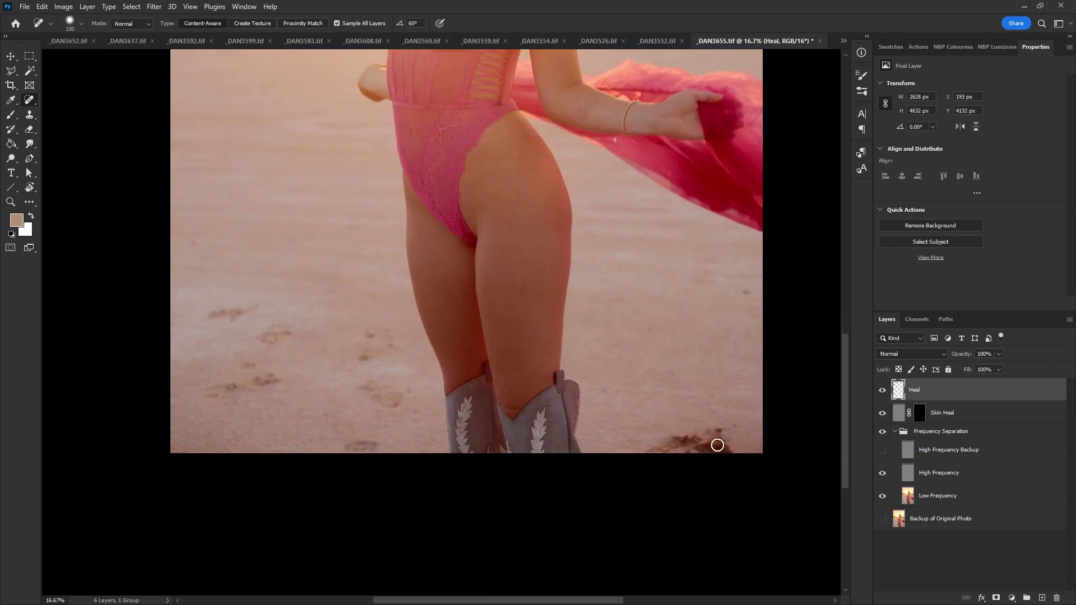
# Step: Heal the large dark patch in the photo's lower right corner and the small speck above it with a brush size of 250
pyautogui.press(']')
pyautogui.press(']')
pyautogui.press(']')
pyautogui.press(']')
pyautogui.moveTo(646, 448)
pyautogui.mouseDown()
pyautogui.moveTo(724, 422)
pyautogui.moveTo(739, 438)
pyautogui.moveTo(748, 415)
pyautogui.mouseUp()
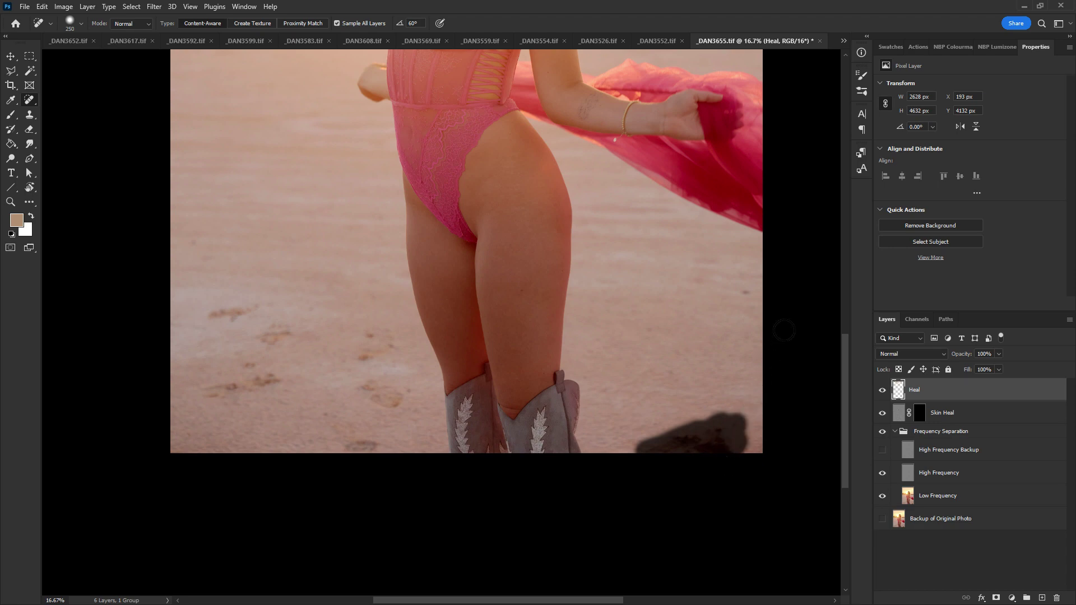
pyautogui.click(745, 289)
# Step: Heal the footprints and marks in the sand just left of the boots with a brush size of 125
pyautogui.press('[')
pyautogui.press('[')
pyautogui.click(365, 386)
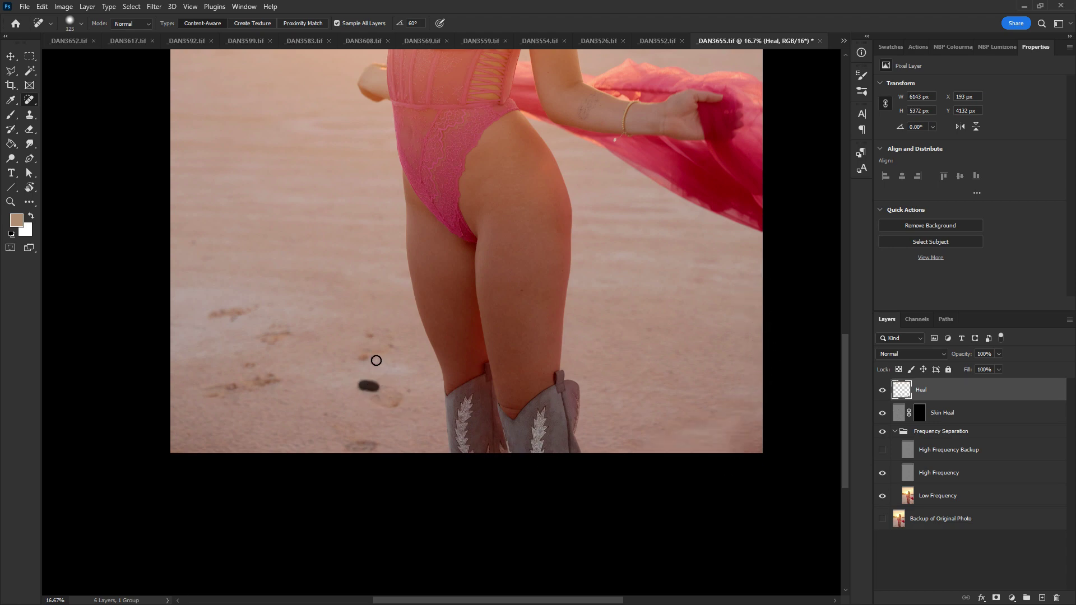
pyautogui.press('[')
pyautogui.press('[')
pyautogui.click(365, 355)
pyautogui.click(388, 337)
pyautogui.moveTo(371, 397); pyautogui.dragTo(381, 397)
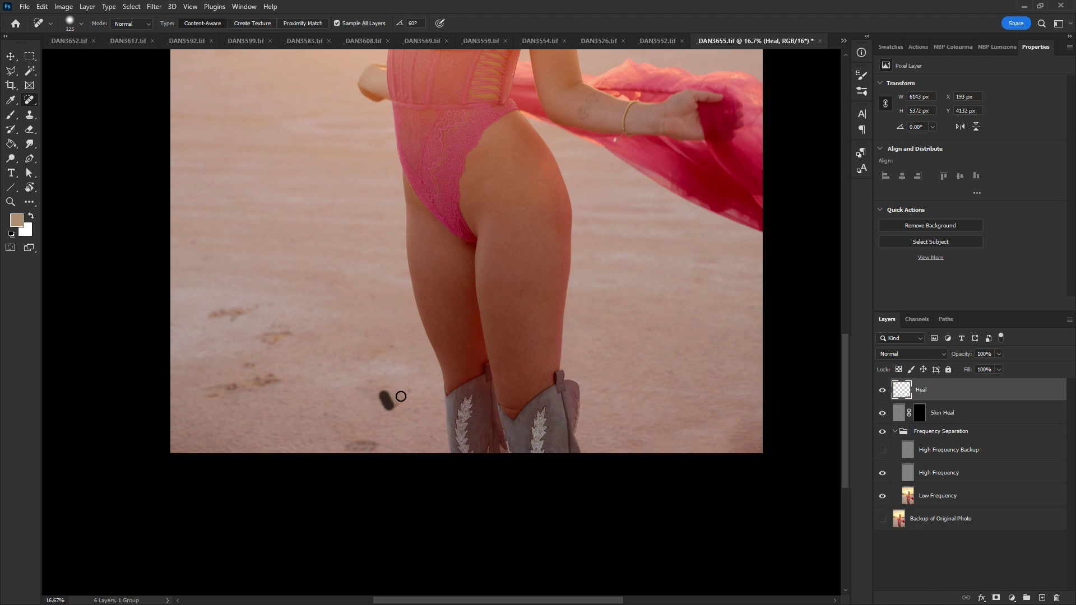
pyautogui.click(404, 390)
pyautogui.moveTo(361, 439); pyautogui.dragTo(379, 444)
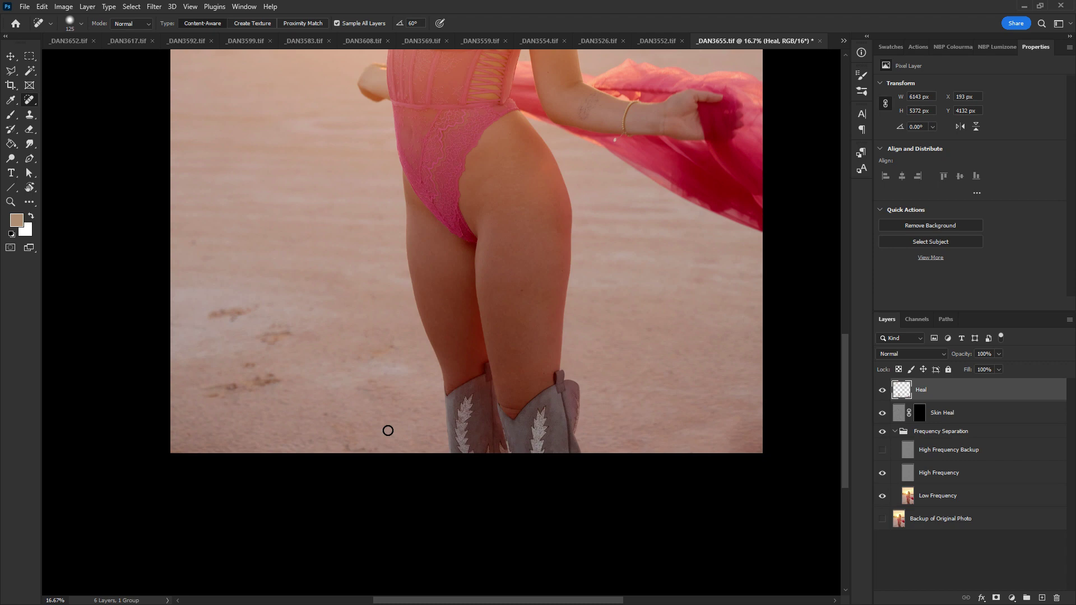
# Step: Heal the remaining faint marks in the sand left of the boots with a brush size of 175
pyautogui.hotkey('ctrl', '-')
pyautogui.press(']')
pyautogui.press(']')
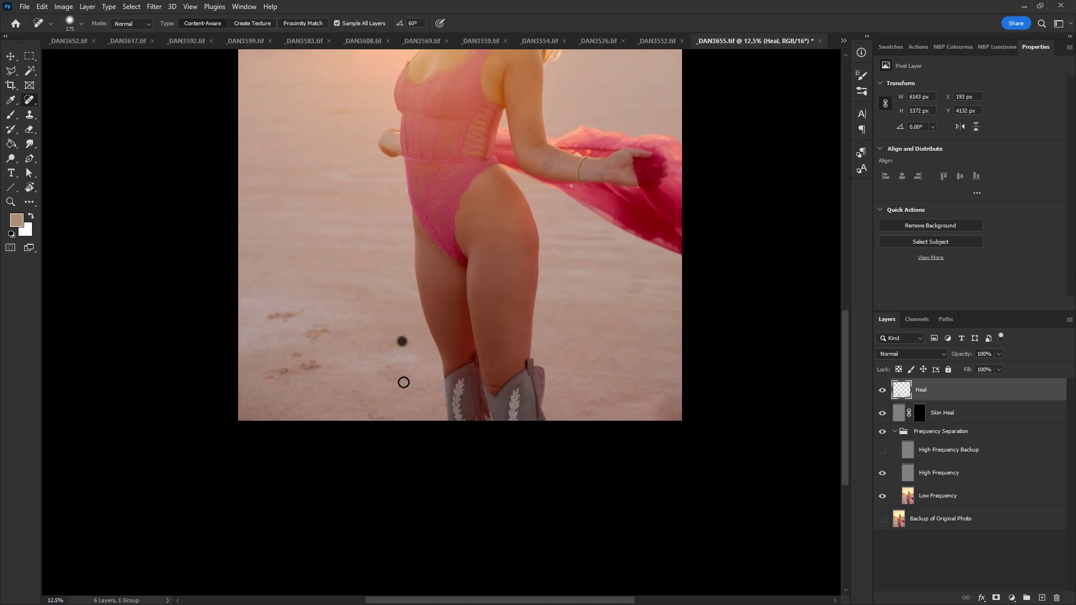
pyautogui.moveTo(370, 416); pyautogui.dragTo(377, 415)
# Step: Heal the upper footprint near the photo's left edge with a brush size of 250
pyautogui.hotkey('ctrl', '-')
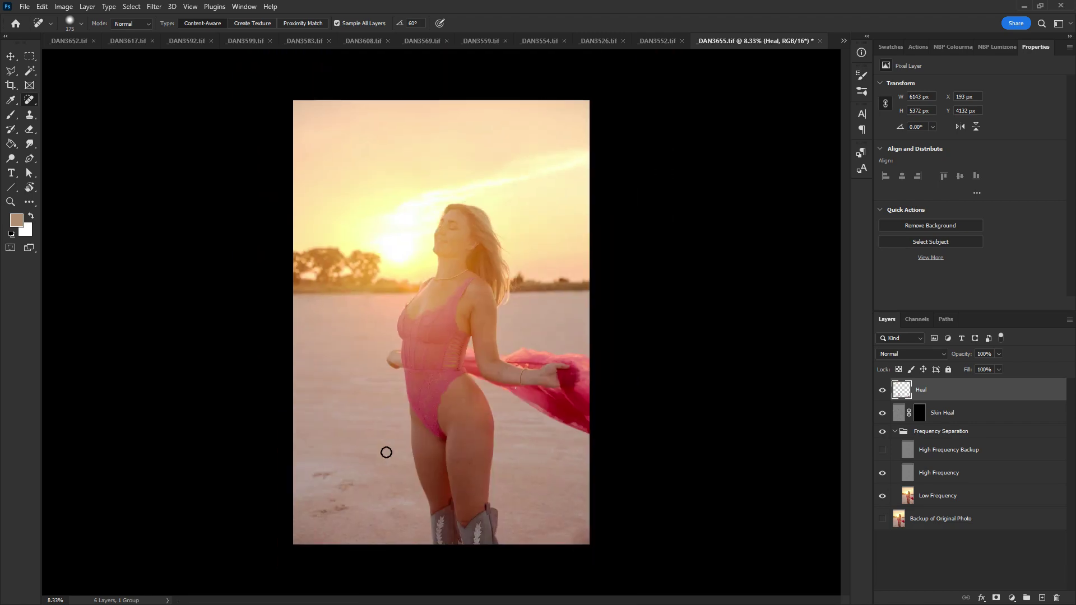
pyautogui.hotkey('ctrl', '+')
pyautogui.hotkey('ctrl', '+')
pyautogui.press(']')
pyautogui.press(']')
pyautogui.press(']')
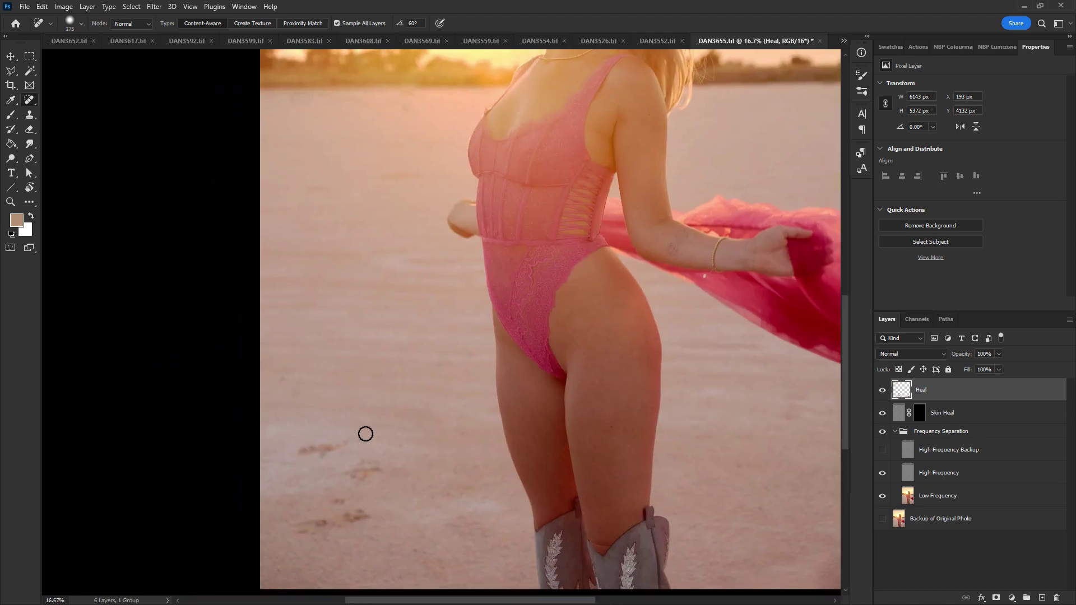
pyautogui.moveTo(311, 454); pyautogui.dragTo(348, 447)
pyautogui.hotkey('ctrl', '-')
pyautogui.hotkey('ctrl', '-')
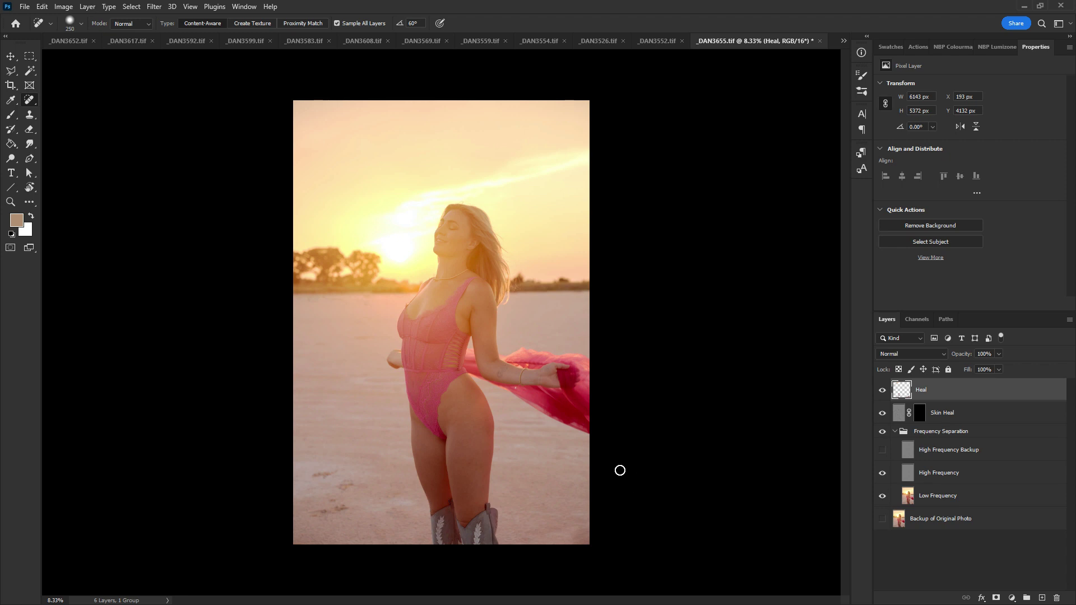
# Step: Save and close _DAN3655.tif, and switch to _DAN3552.tif
pyautogui.hotkey('ctrl', 'w')
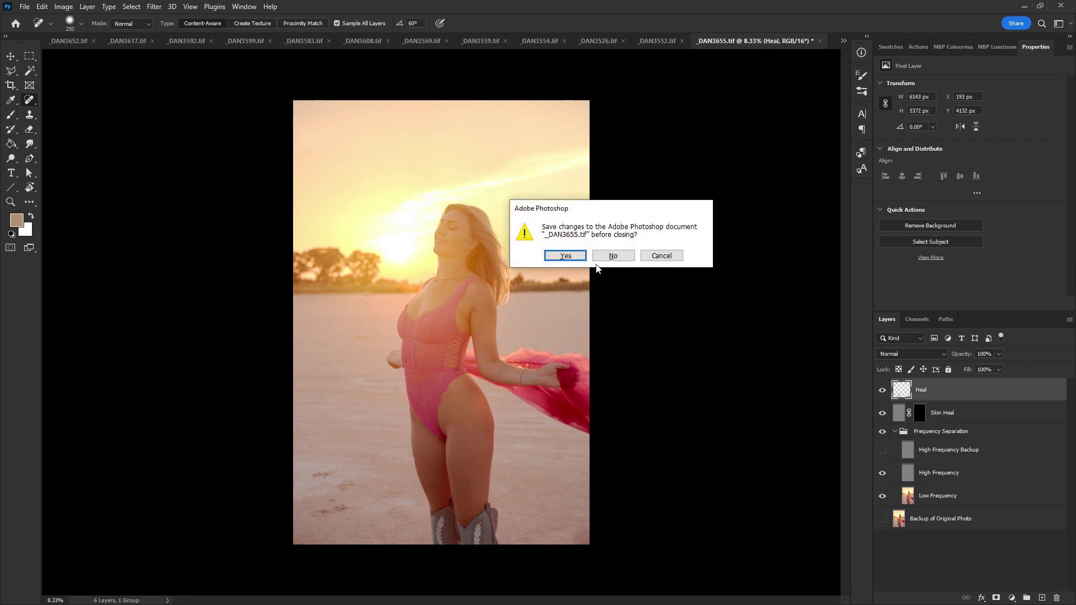
pyautogui.click(562, 256)
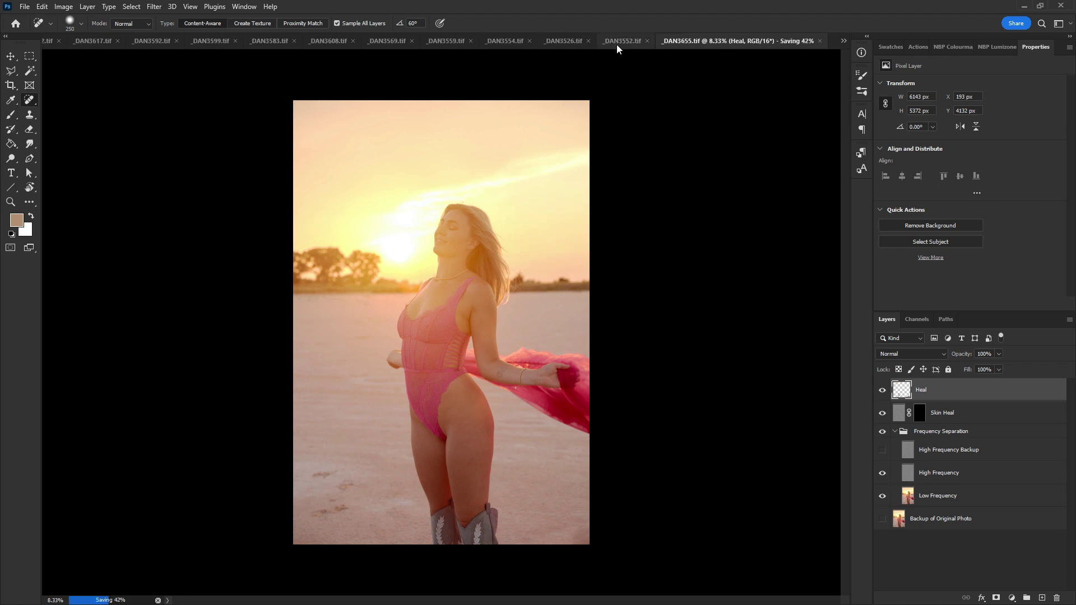
pyautogui.hotkey('alt', ']')
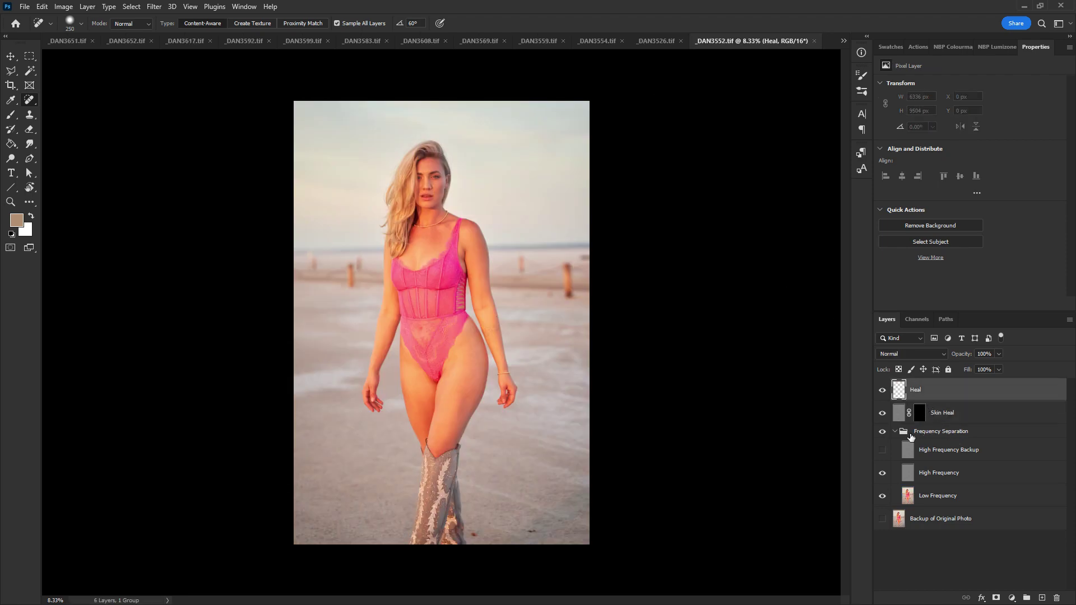
# Step: Heal the blemishes on the model's cheek, beside the nose and on the forehead with a brush size of 50
pyautogui.hotkey('ctrl', '+')
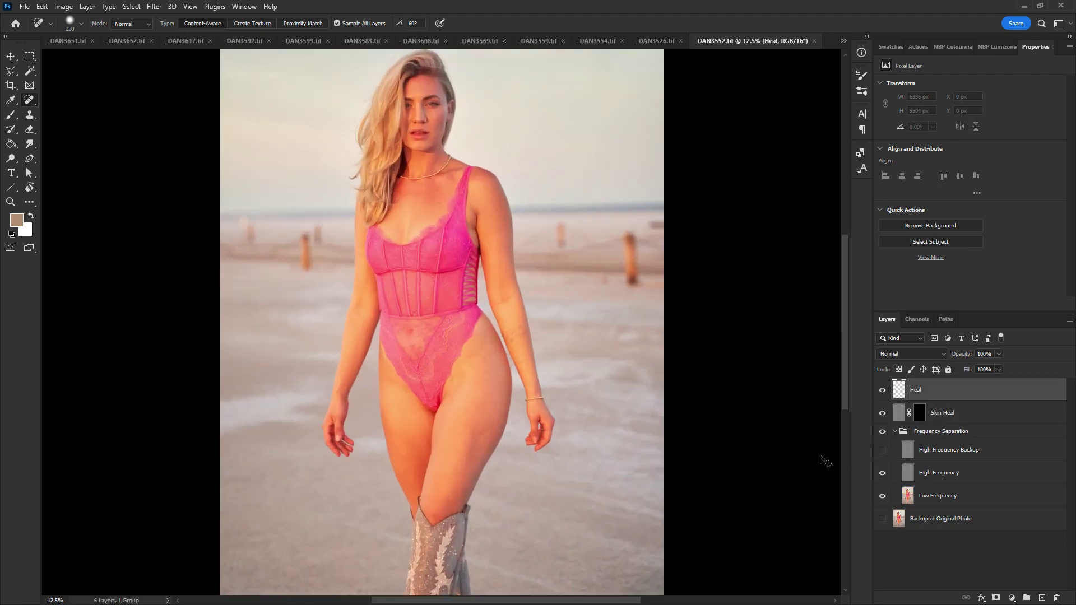
pyautogui.hotkey('ctrl', '+')
pyautogui.moveTo(468, 180); pyautogui.dragTo(479, 370)
pyautogui.hotkey('ctrl', '+')
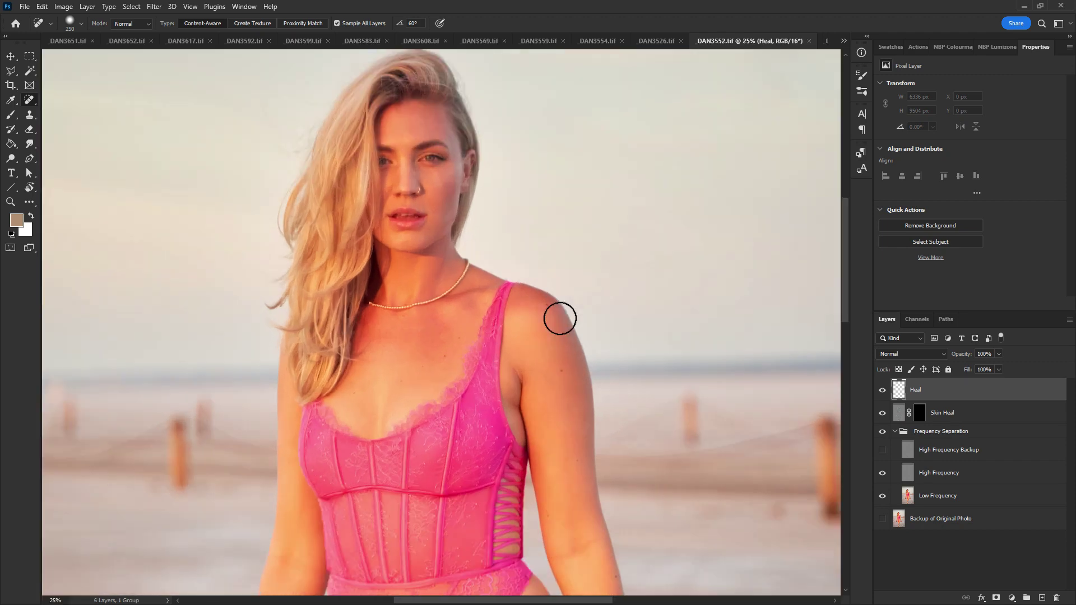
pyautogui.moveTo(560, 318); pyautogui.dragTo(583, 367)
pyautogui.press('[')
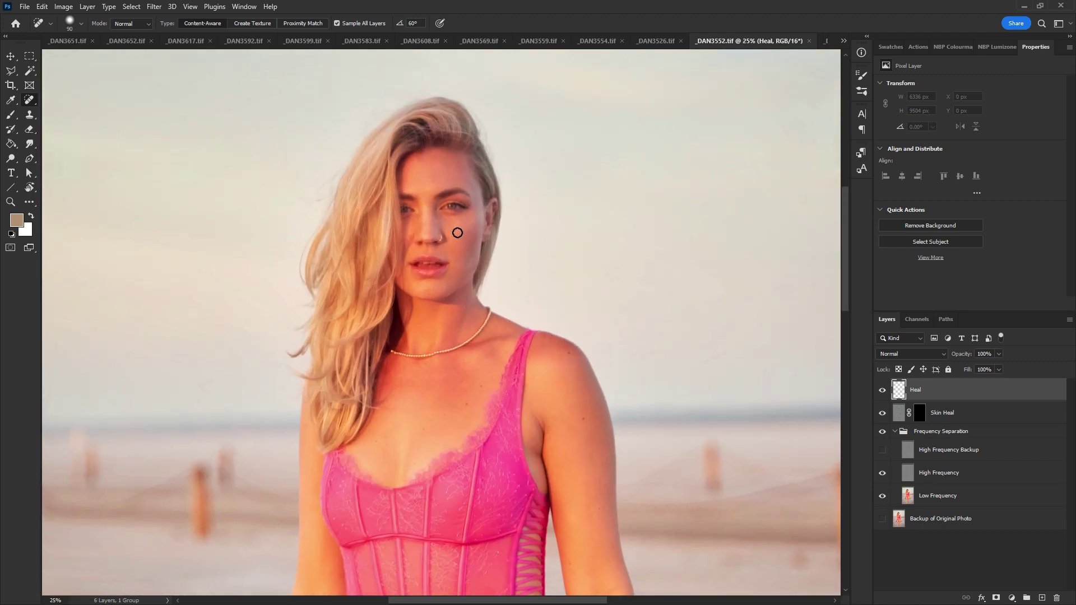
pyautogui.press('[')
pyautogui.click(455, 231)
pyautogui.click(449, 229)
pyautogui.click(446, 221)
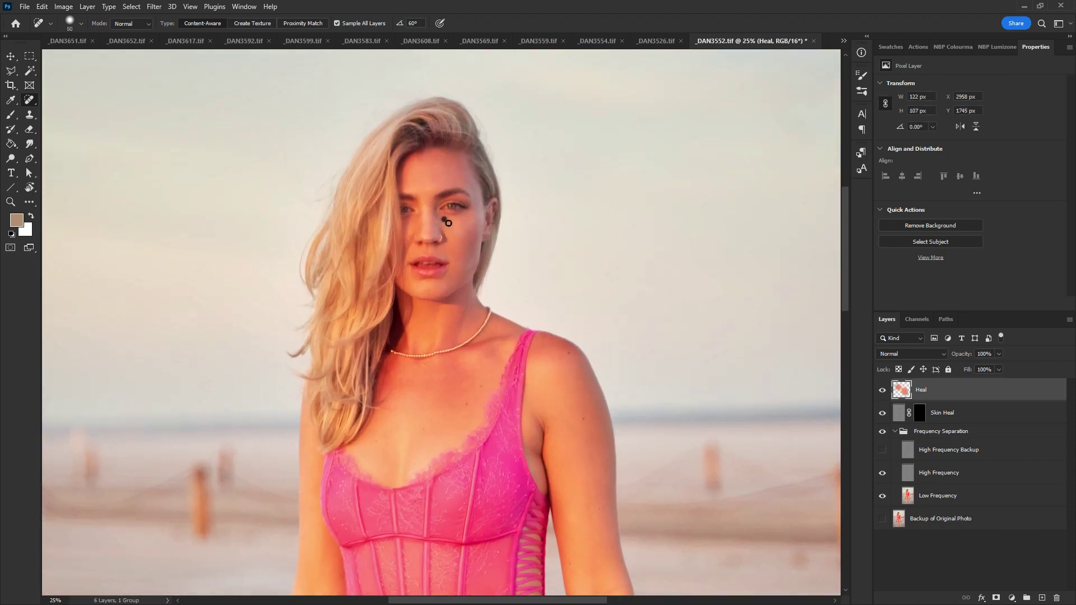
pyautogui.click(419, 164)
pyautogui.click(458, 167)
# Step: Heal the two dark specks on the ground to the right of the boots with a brush size of 150
pyautogui.moveTo(588, 448); pyautogui.dragTo(654, 190)
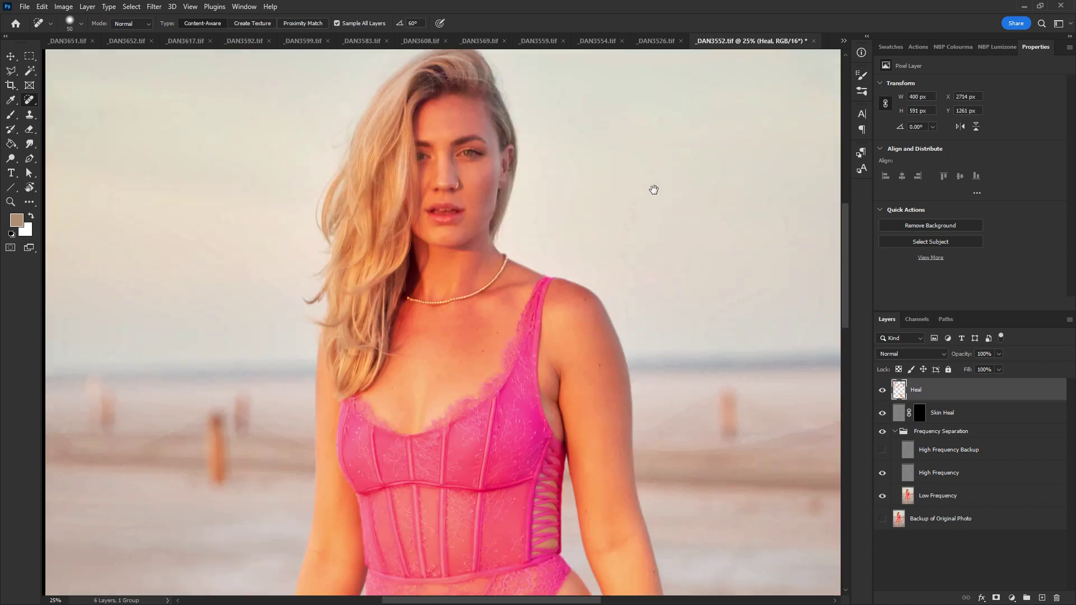
pyautogui.moveTo(564, 533); pyautogui.dragTo(612, 213)
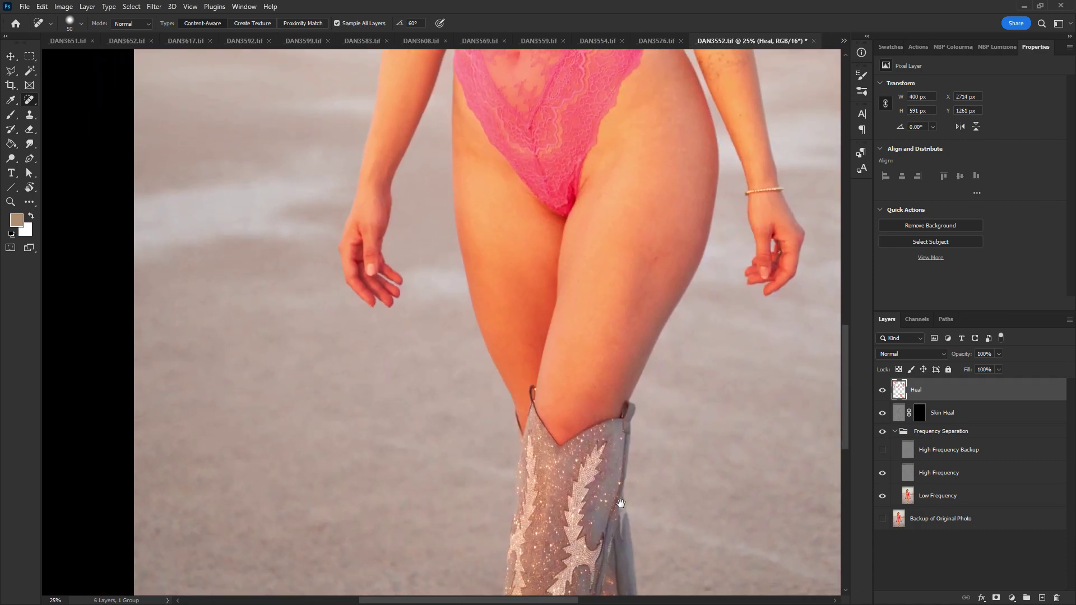
pyautogui.moveTo(617, 396); pyautogui.dragTo(663, 281)
pyautogui.moveTo(596, 199); pyautogui.dragTo(512, 365)
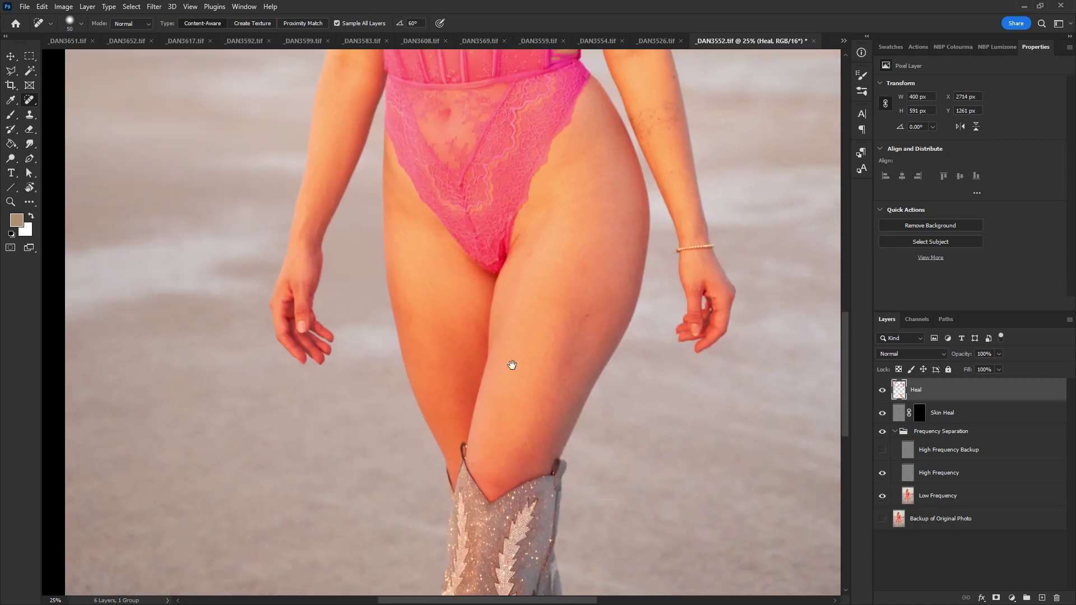
pyautogui.moveTo(575, 461); pyautogui.dragTo(541, 94)
pyautogui.press(']')
pyautogui.press(']')
pyautogui.press(']')
pyautogui.press(']')
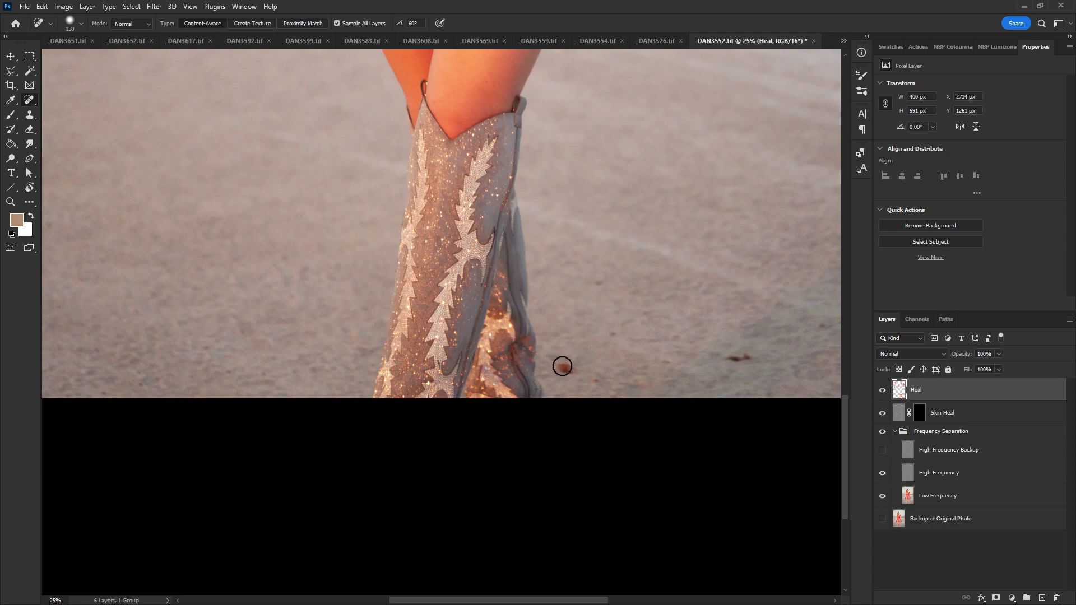
pyautogui.moveTo(562, 366); pyautogui.dragTo(574, 374)
pyautogui.hotkey('ctrl', '-')
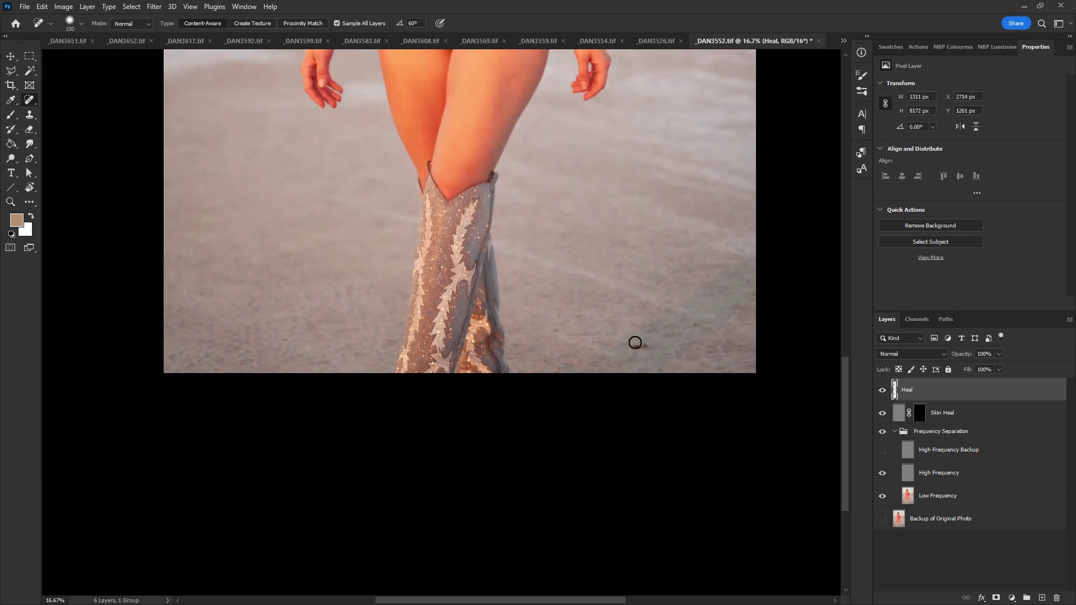
pyautogui.moveTo(635, 343); pyautogui.dragTo(655, 354)
# Step: Save and close _DAN3552.tif, and switch to the Heal layer of _DAN3526.tif
pyautogui.moveTo(675, 298); pyautogui.dragTo(646, 497)
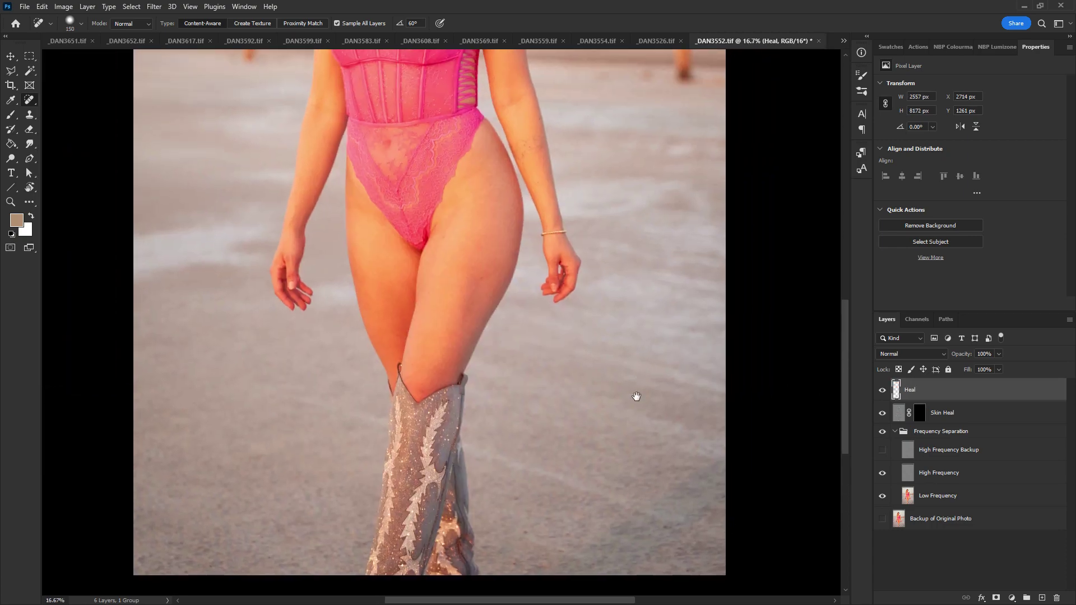
pyautogui.hotkey('ctrl', '-')
pyautogui.moveTo(629, 342); pyautogui.dragTo(644, 505)
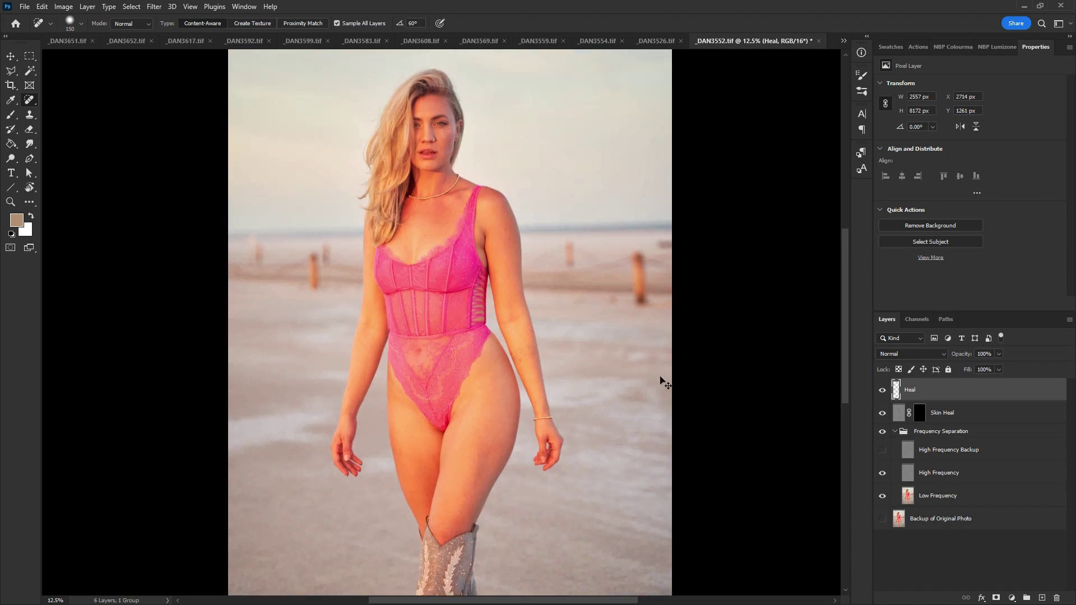
pyautogui.hotkey('ctrl', 'w')
pyautogui.click(575, 254)
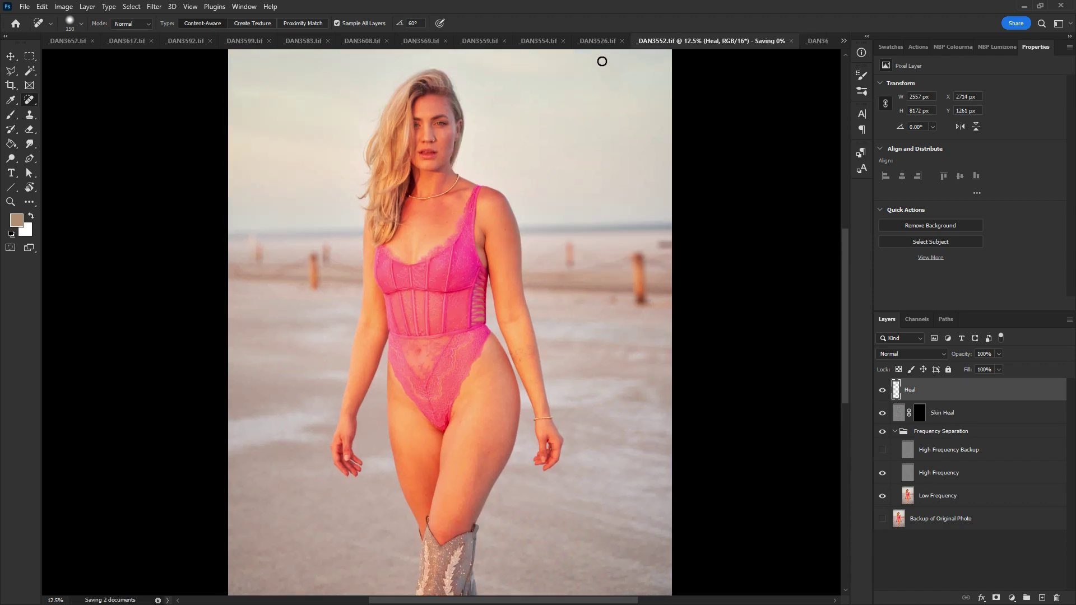
pyautogui.click(595, 42)
pyautogui.click(923, 390)
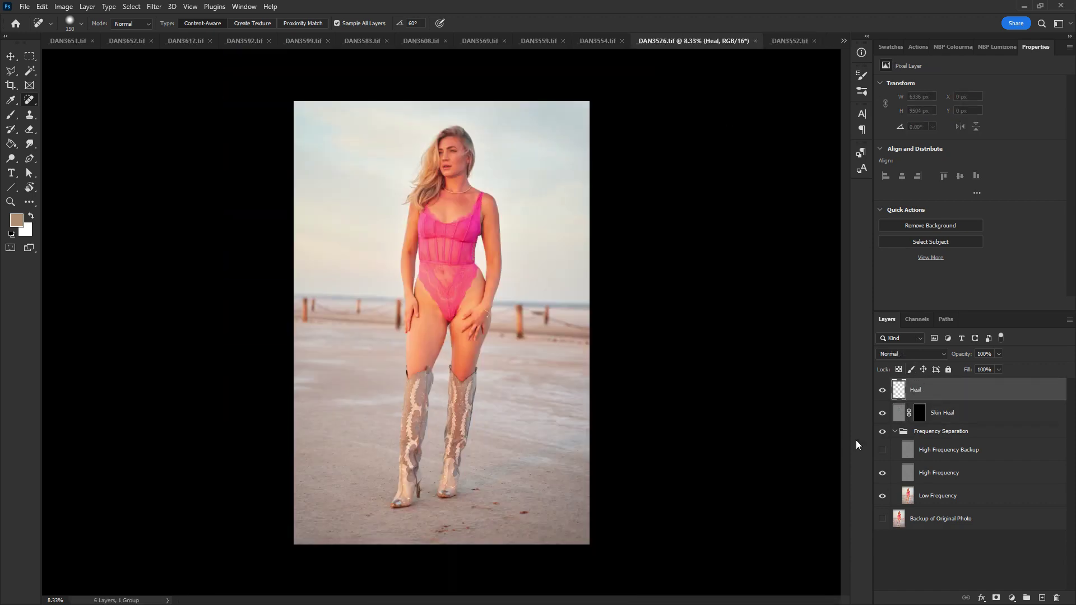
# Step: Heal the blemishes under the model's eye beside the nose with a brush size of 40
pyautogui.hotkey('ctrl', '+')
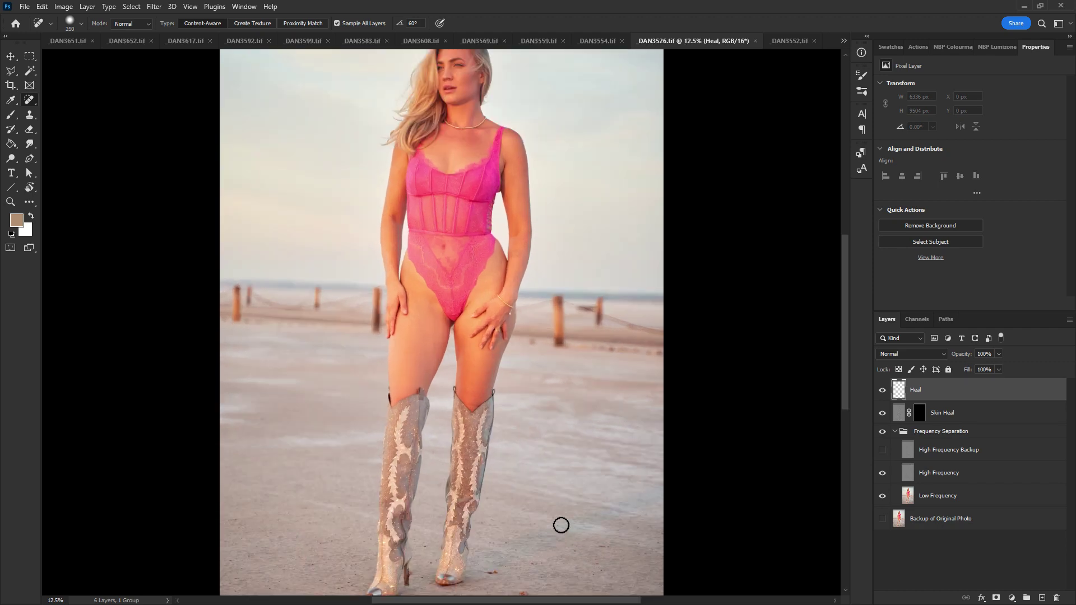
pyautogui.press(']')
pyautogui.press(']')
pyautogui.hotkey('ctrl', '+')
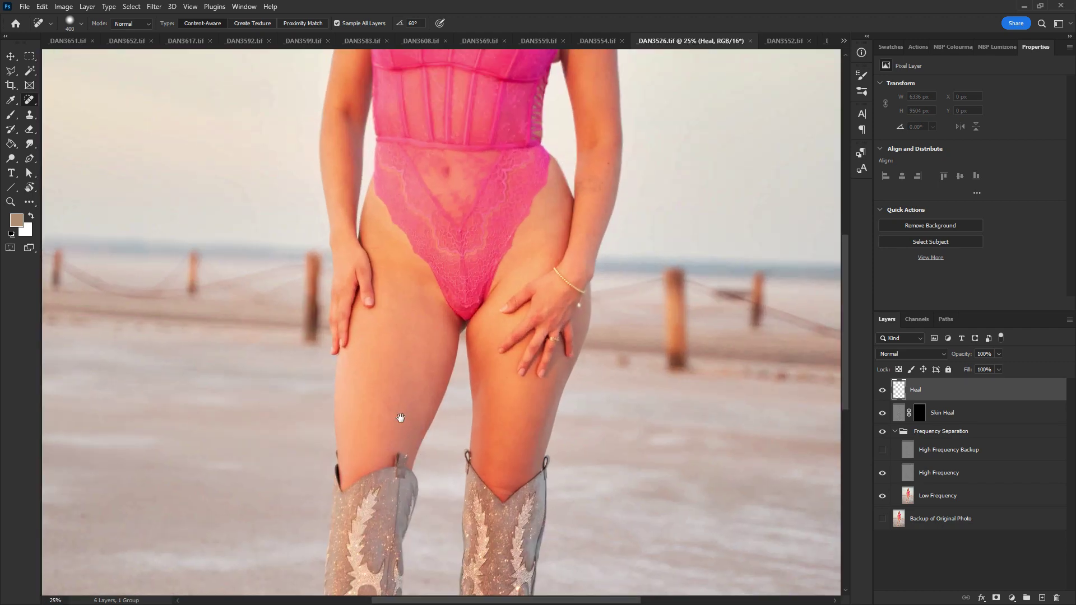
pyautogui.moveTo(401, 418)
pyautogui.mouseDown()
pyautogui.moveTo(473, 368)
pyautogui.moveTo(506, 300)
pyautogui.moveTo(435, 579)
pyautogui.mouseUp()
pyautogui.moveTo(496, 207); pyautogui.dragTo(455, 493)
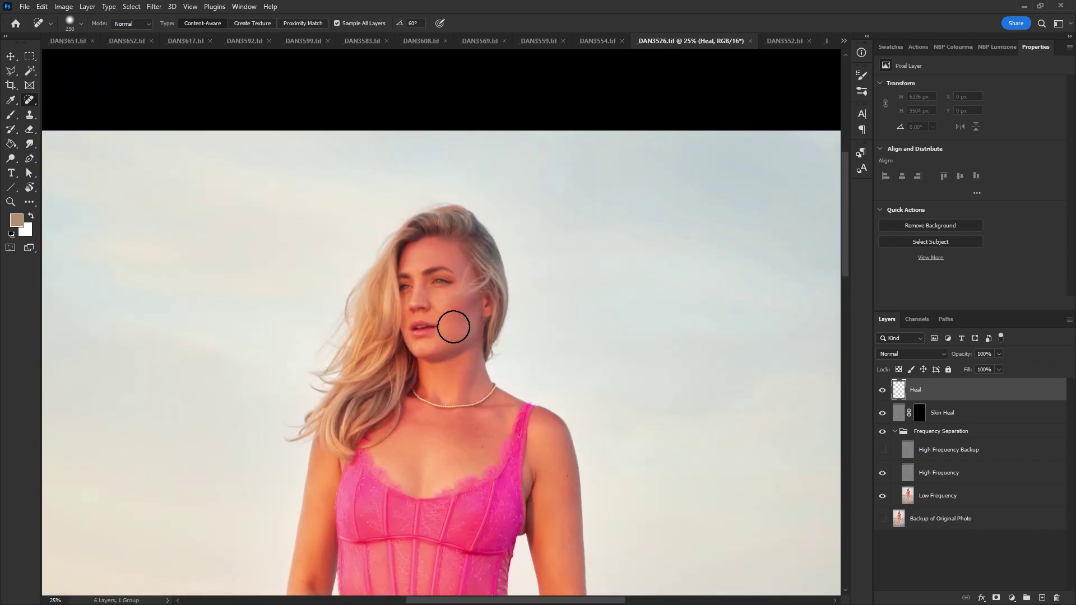
pyautogui.press('[')
pyautogui.press('[')
pyautogui.press('[')
pyautogui.press('[')
pyautogui.press('[')
pyautogui.press('[')
pyautogui.press('[')
pyautogui.press('[')
pyautogui.press('[')
pyautogui.click(435, 295)
pyautogui.click(439, 294)
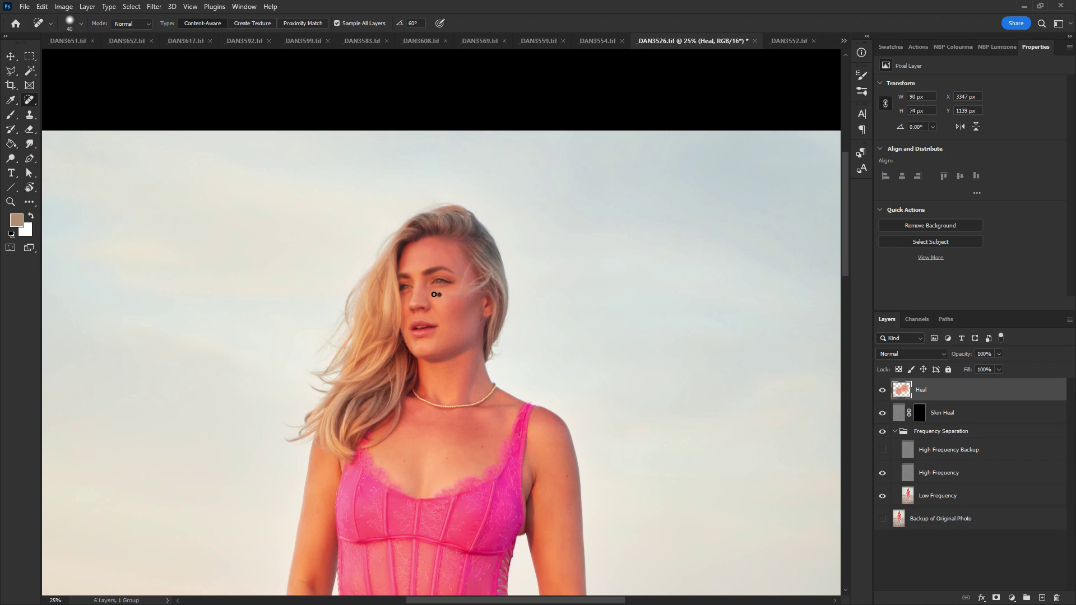
pyautogui.click(436, 298)
# Step: Heal the three dark specks on the ground to the right of the boots with a brush size of 175
pyautogui.scroll(-1, 608, 410)
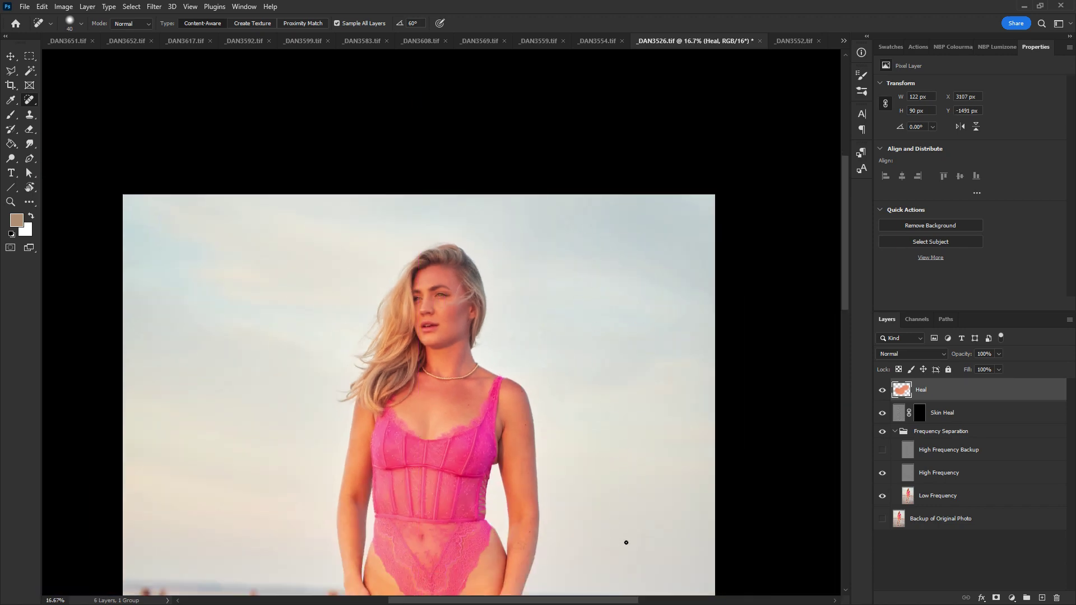
pyautogui.moveTo(625, 536); pyautogui.dragTo(612, 78)
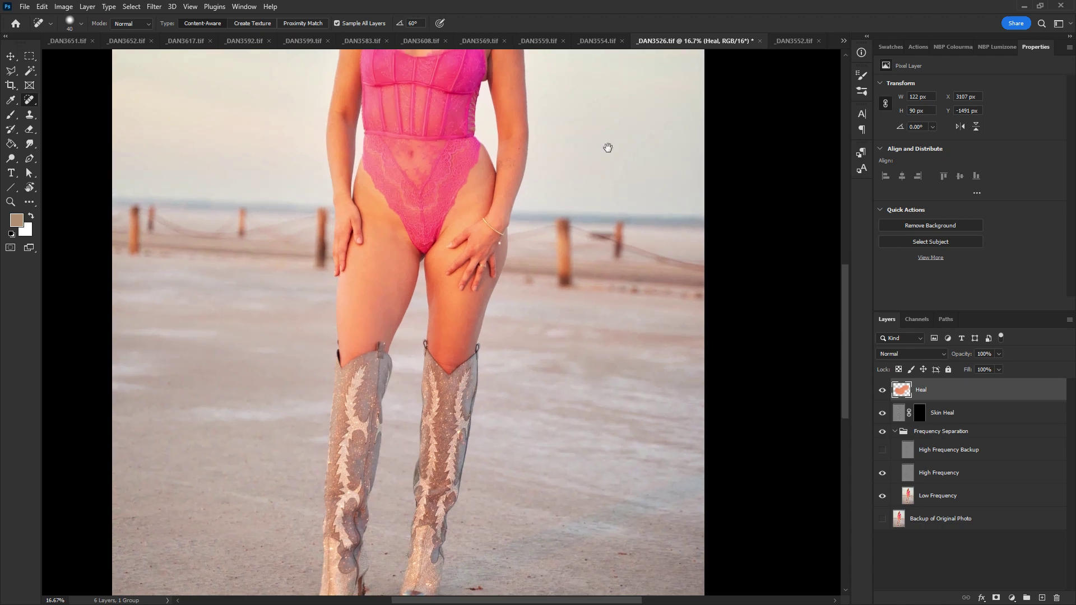
pyautogui.moveTo(664, 361); pyautogui.dragTo(684, 76)
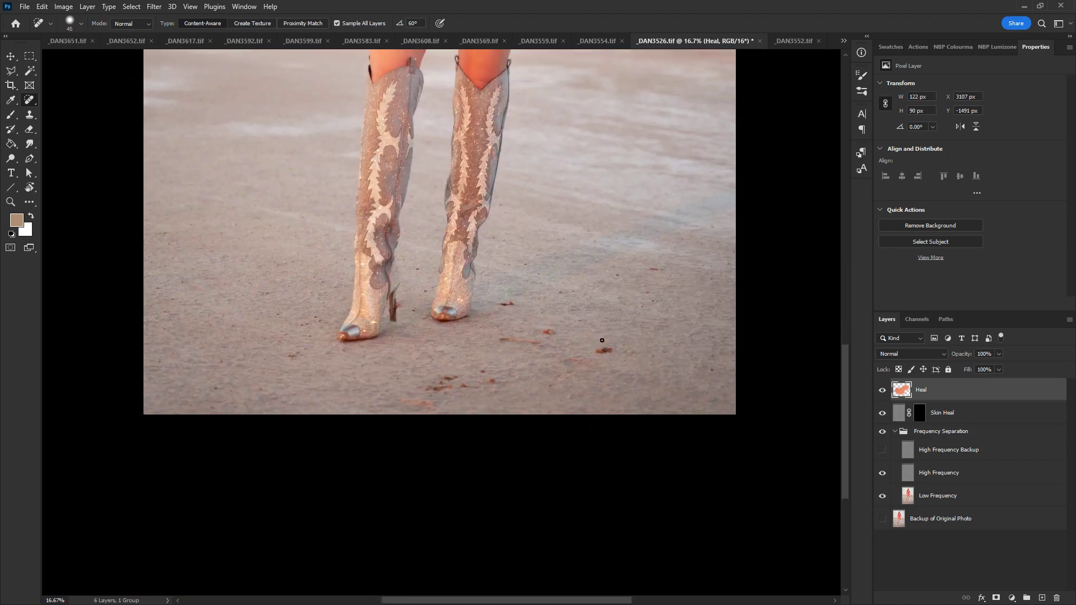
pyautogui.press(']')
pyautogui.press(']')
pyautogui.press(']')
pyautogui.press(']')
pyautogui.press(']')
pyautogui.press(']')
pyautogui.moveTo(598, 352); pyautogui.dragTo(618, 348)
pyautogui.click(549, 332)
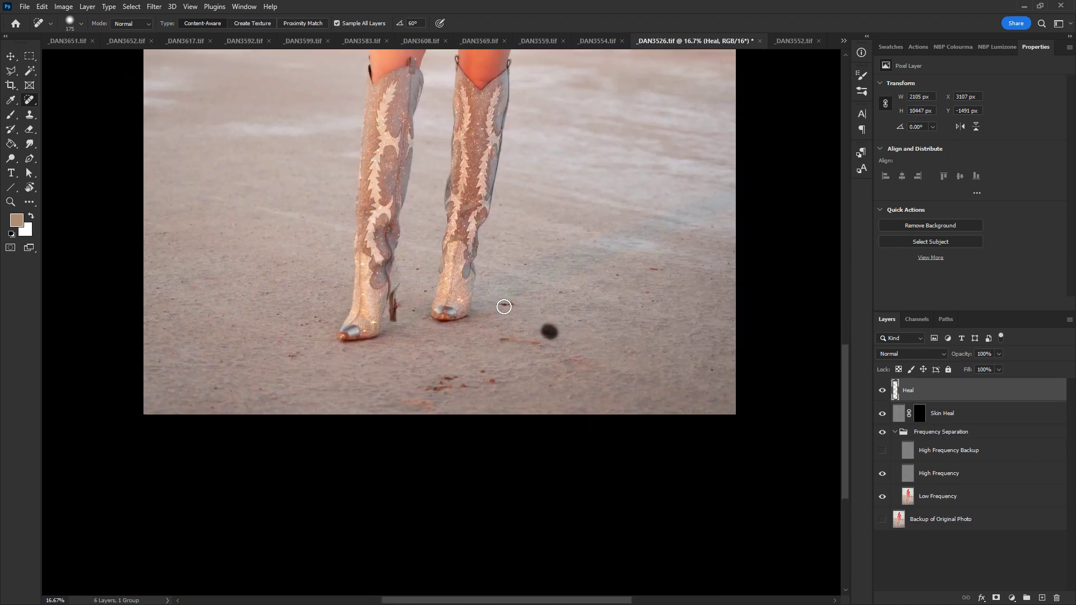
pyautogui.click(504, 303)
# Step: Heal the debris streak and the row of specks in the foreground, plus the leftover mark beside the boot
pyautogui.moveTo(504, 339); pyautogui.dragTo(544, 342)
pyautogui.moveTo(427, 386); pyautogui.dragTo(493, 381)
pyautogui.click(515, 306)
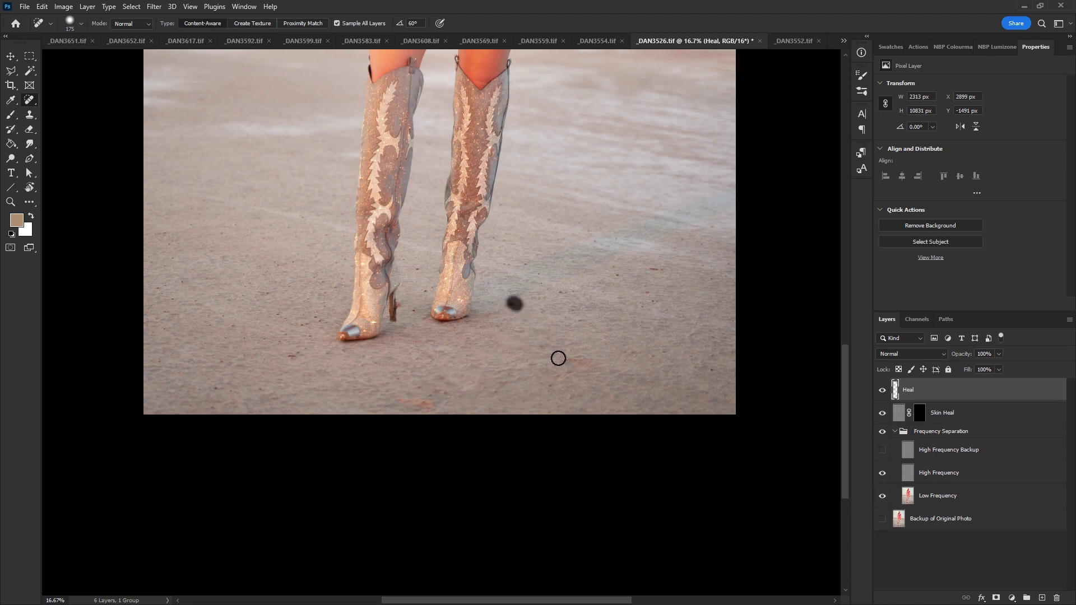
# Step: Save and close _DAN3526.tif, and switch to the Heal layer of _DAN3554.tif
pyautogui.hotkey('ctrl', 'w')
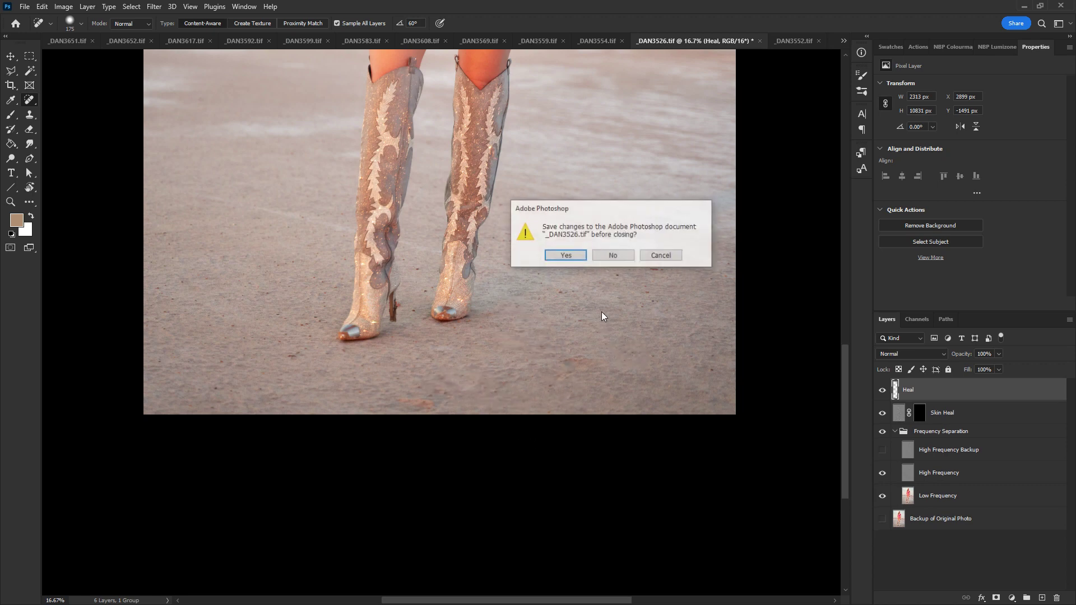
pyautogui.click(566, 255)
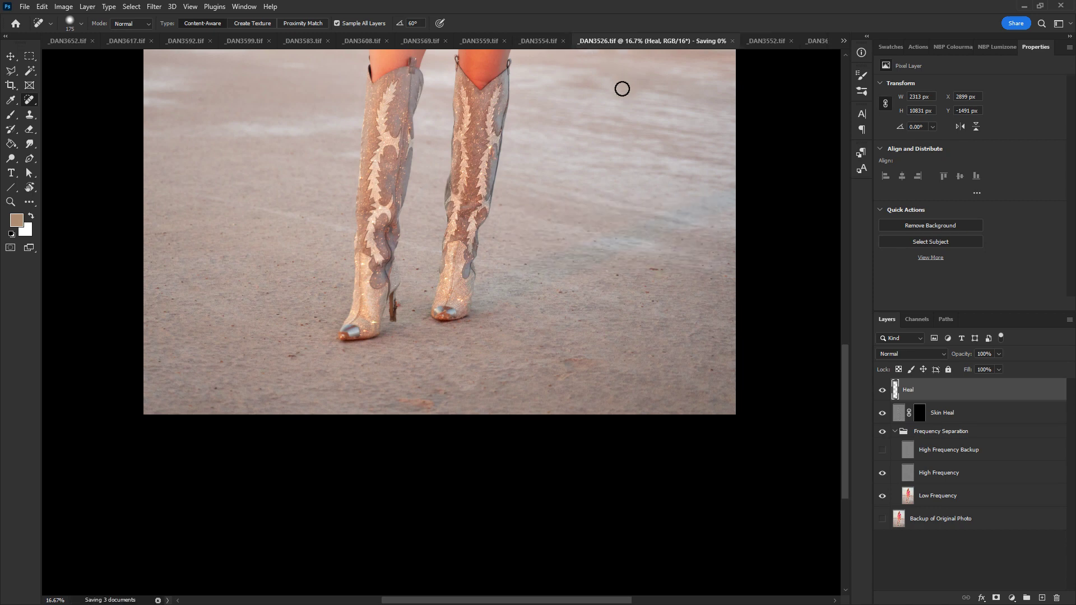
pyautogui.click(537, 41)
pyautogui.click(934, 395)
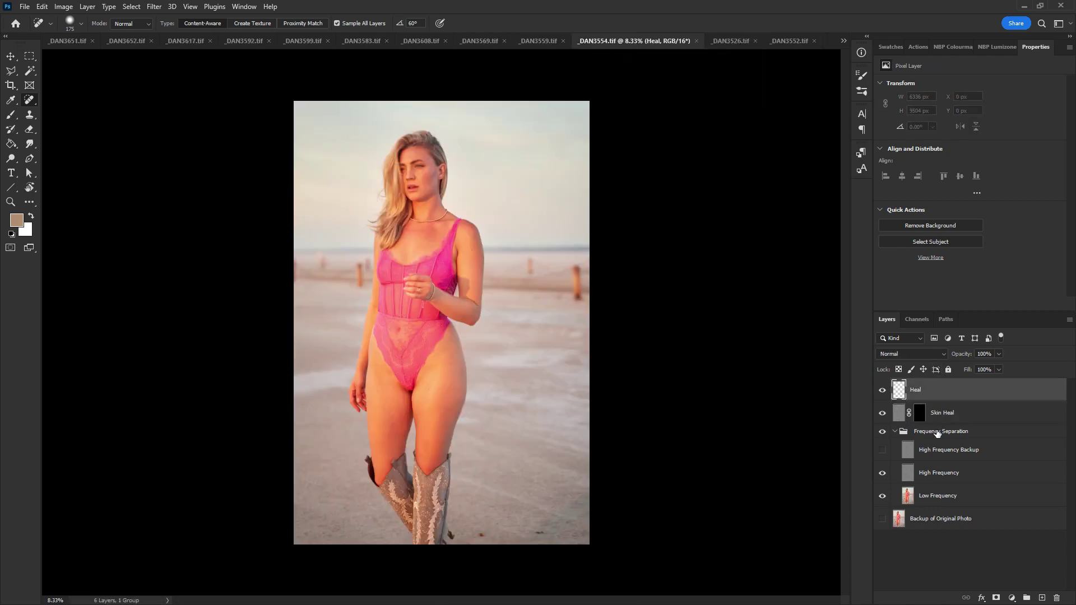
# Step: Heal the two dark debris spots on the ground to the right of the boots with a brush size of 400
pyautogui.click(538, 533)
pyautogui.click(480, 534)
# Step: Heal the blemish on the model's cheek with a brush size of 70
pyautogui.hotkey('ctrl', '+')
pyautogui.hotkey('ctrl', '+')
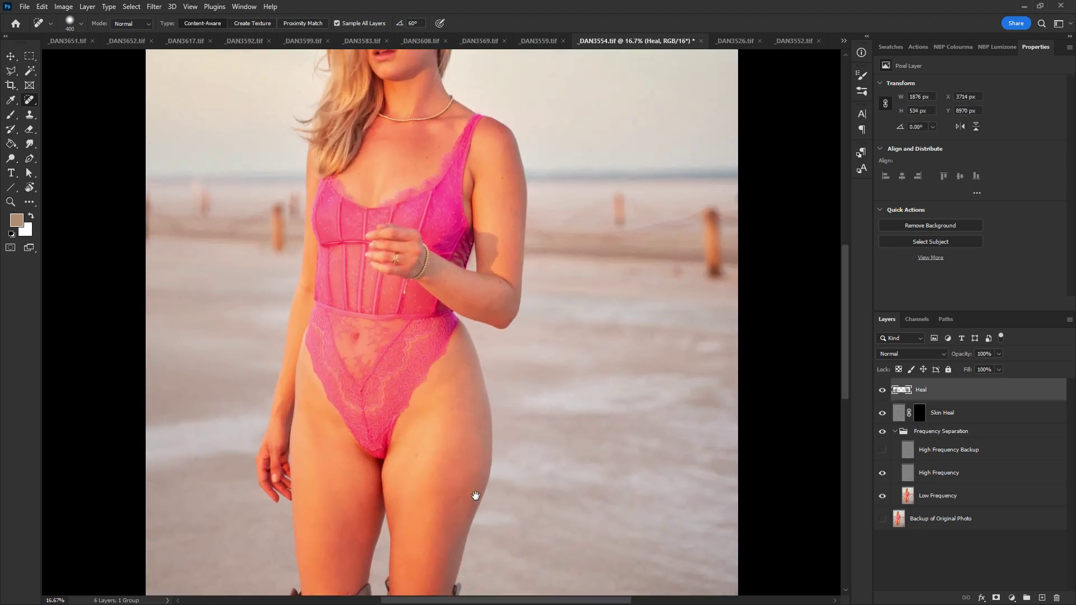
pyautogui.moveTo(489, 375)
pyautogui.mouseDown()
pyautogui.moveTo(545, 242)
pyautogui.moveTo(547, 274)
pyautogui.mouseUp()
pyautogui.moveTo(547, 380); pyautogui.dragTo(565, 542)
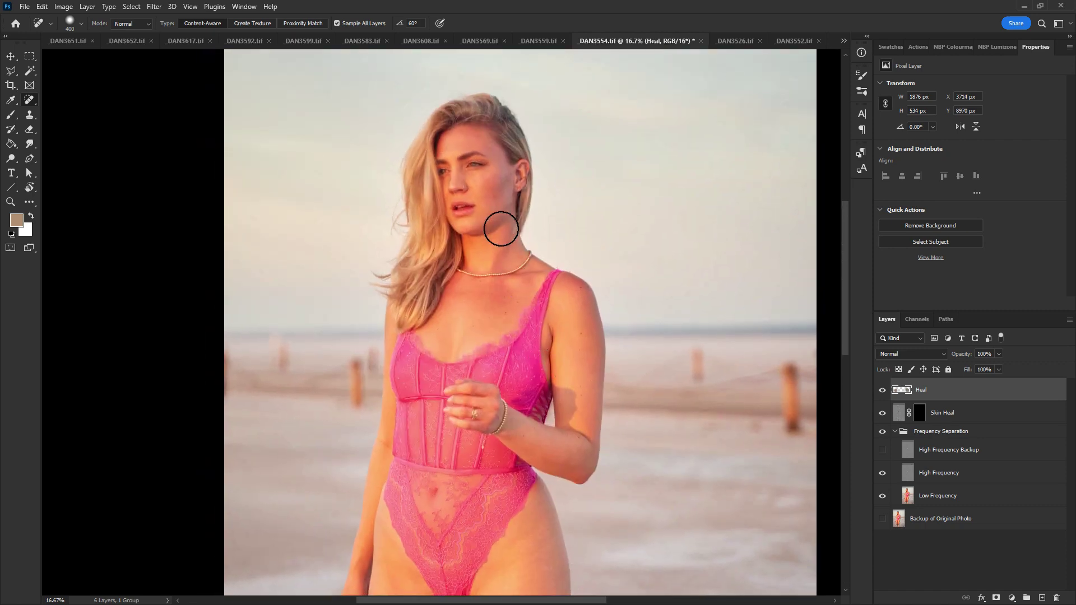
pyautogui.press('[')
pyautogui.press('[')
pyautogui.press('[')
pyautogui.press('[')
pyautogui.press('[')
pyautogui.press('[')
pyautogui.press('[')
pyautogui.press('[')
pyautogui.press('[')
pyautogui.press('[')
pyautogui.press('[')
pyautogui.click(481, 177)
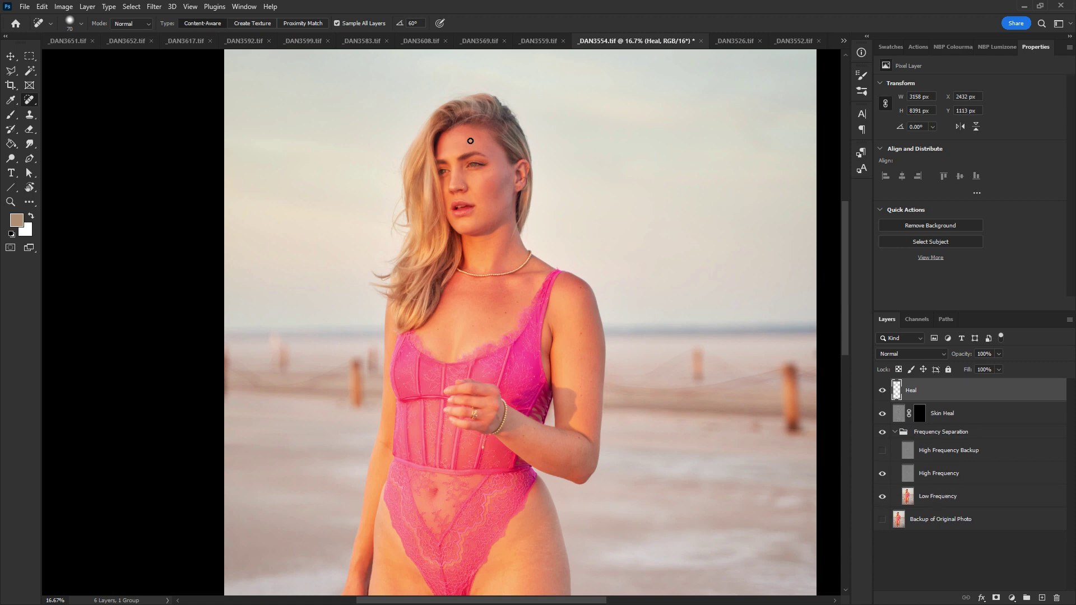
# Step: Save and close _DAN3554.tif, and switch to the Heal layer of _DAN3559.tif
pyautogui.hotkey('ctrl', 'w')
pyautogui.press('Return')
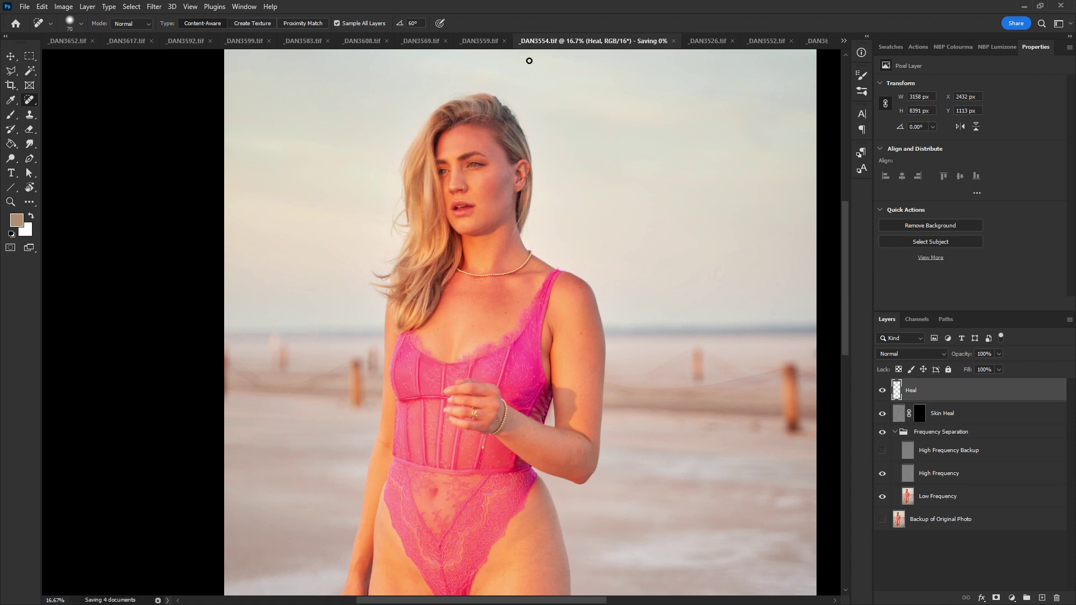
pyautogui.click(482, 42)
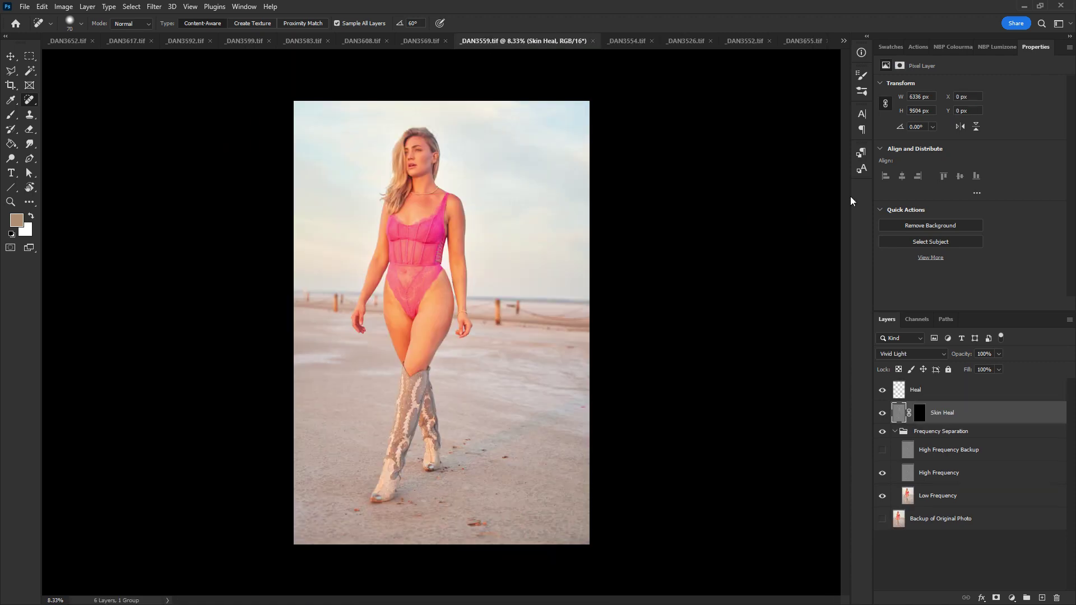
pyautogui.click(934, 393)
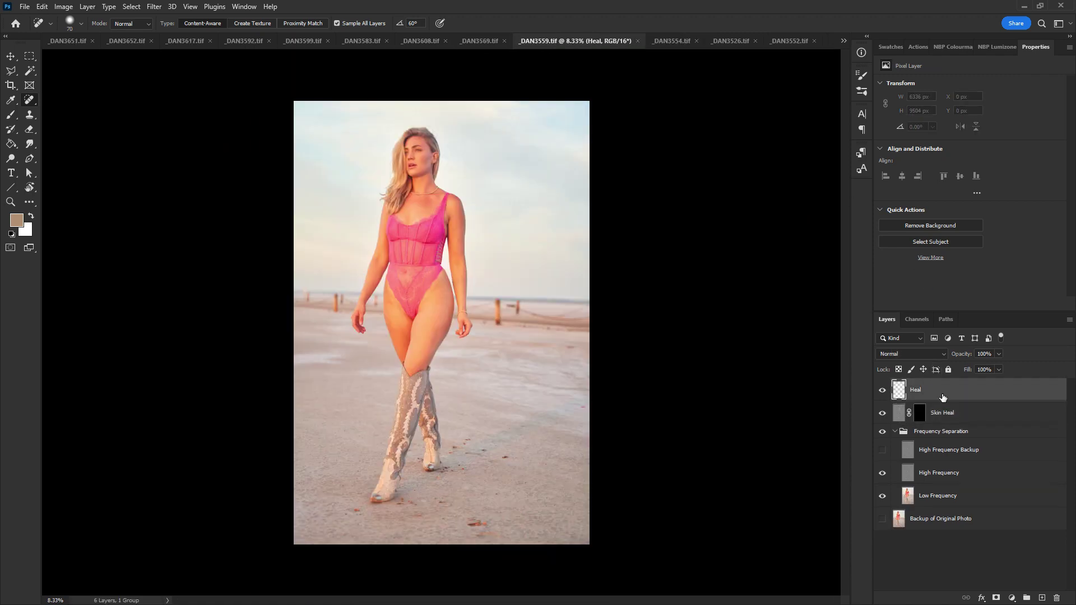
# Step: Heal the scattered debris on the ground to the right of the rear boot, using a brush size of 200
pyautogui.hotkey('ctrl', '+')
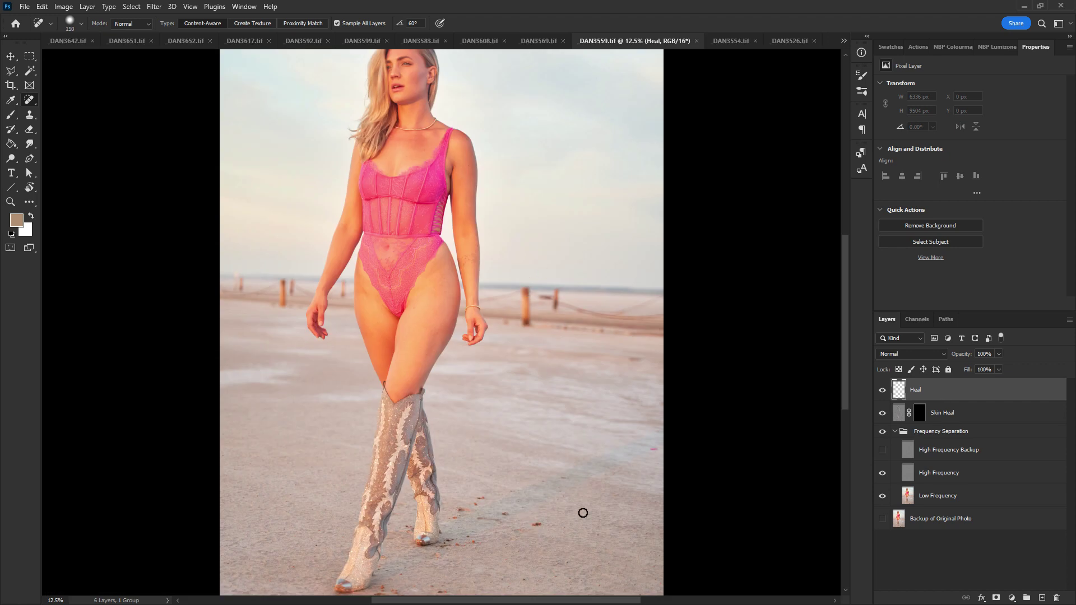
pyautogui.scroll(-2, 632, 374)
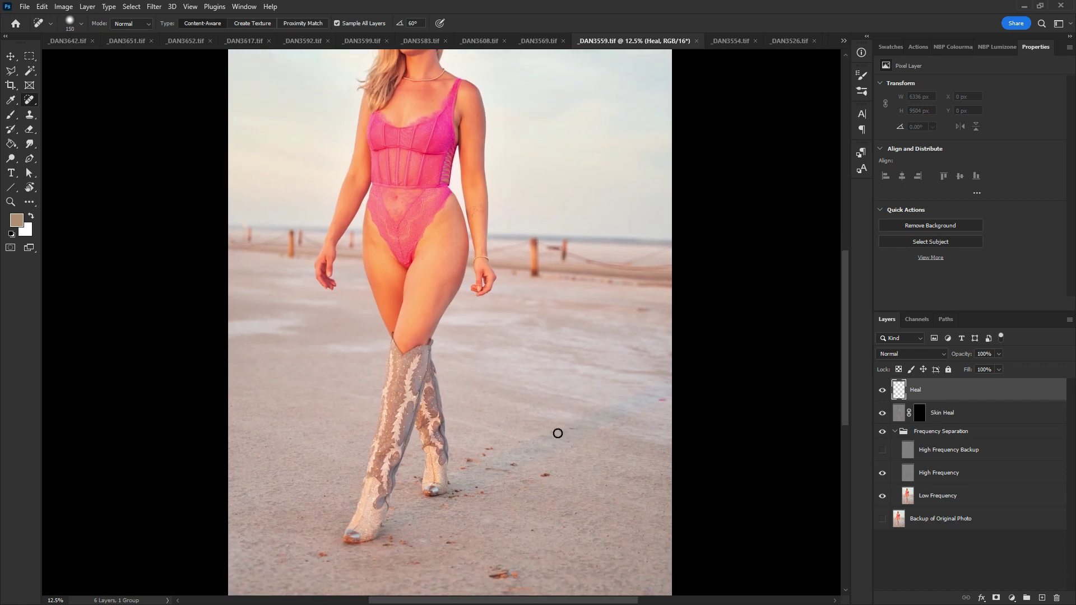
pyautogui.click(542, 475)
pyautogui.click(513, 461)
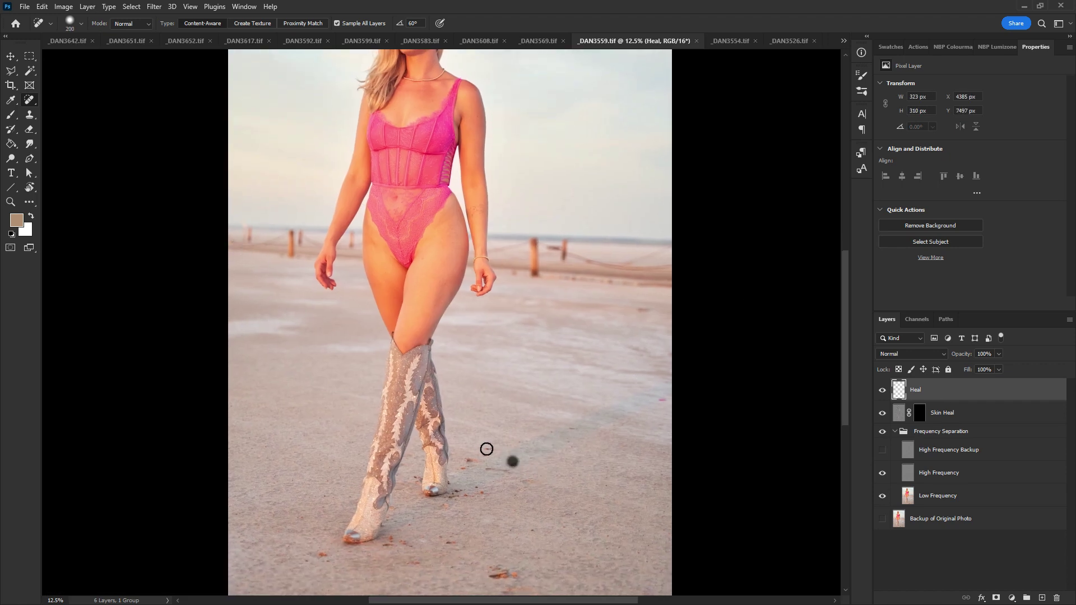
pyautogui.click(486, 450)
pyautogui.click(468, 463)
pyautogui.click(481, 456)
pyautogui.moveTo(486, 471); pyautogui.dragTo(508, 470)
pyautogui.click(491, 450)
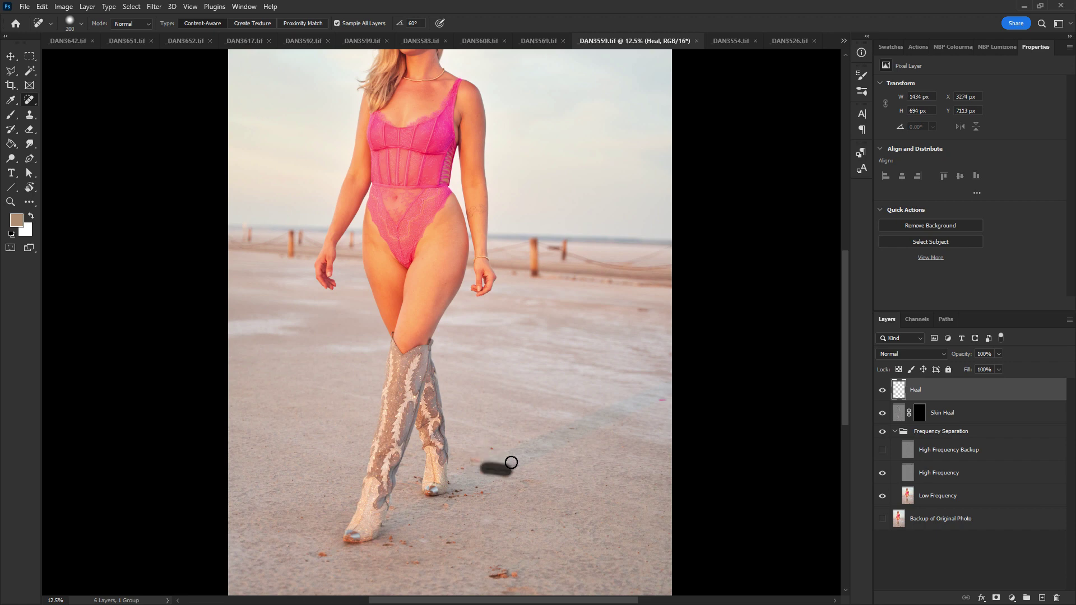
# Step: Heal the large debris patch in the foreground and the specks on both sides of the front boot
pyautogui.moveTo(576, 456); pyautogui.dragTo(624, 473)
pyautogui.moveTo(568, 432); pyautogui.dragTo(555, 297)
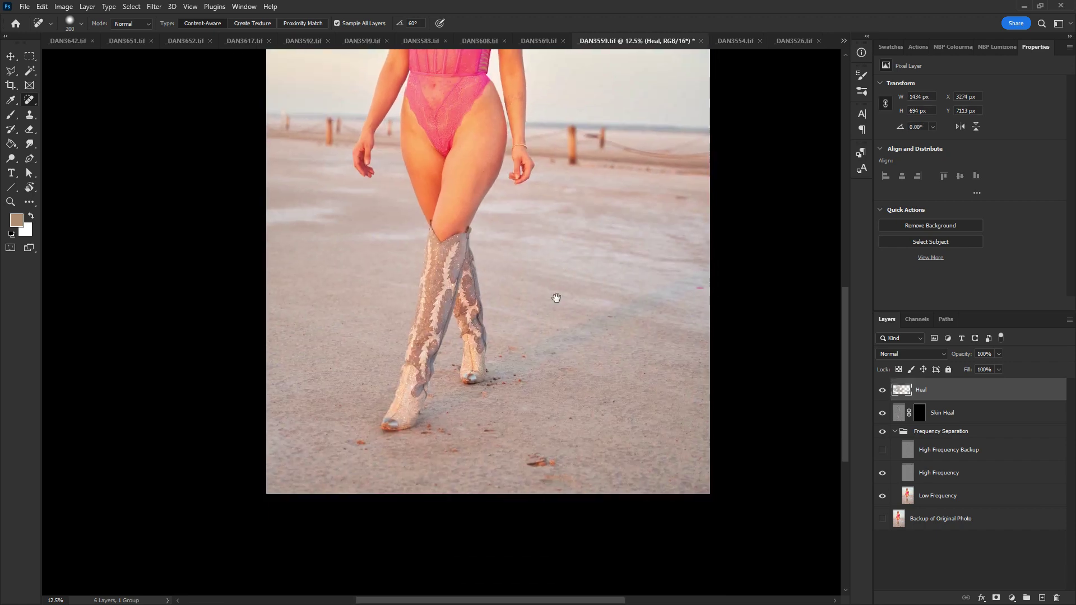
pyautogui.moveTo(533, 466); pyautogui.dragTo(533, 458)
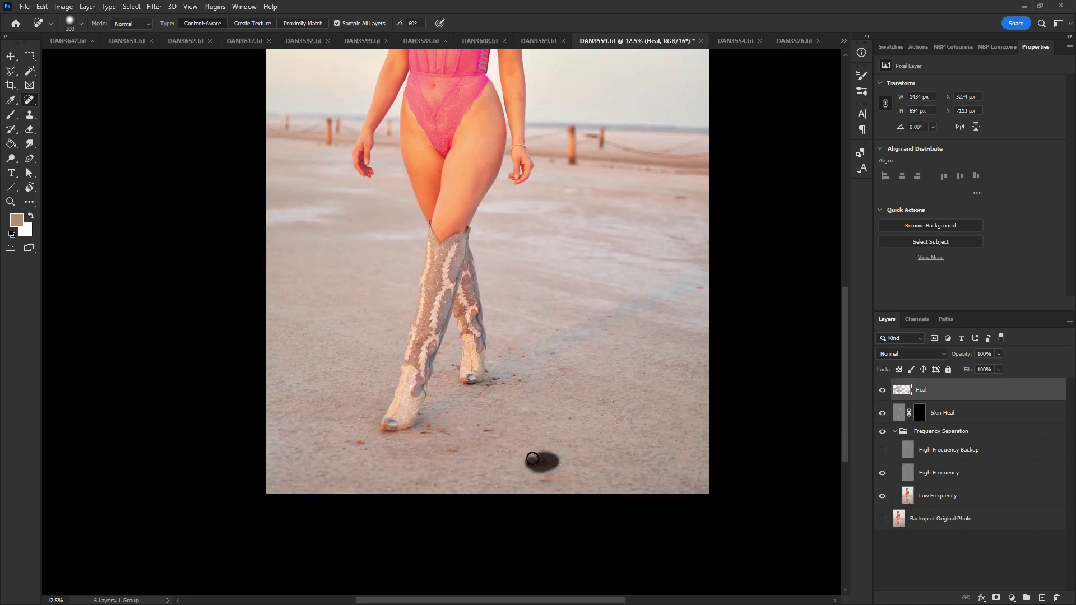
pyautogui.click(558, 477)
pyautogui.click(453, 449)
pyautogui.click(490, 432)
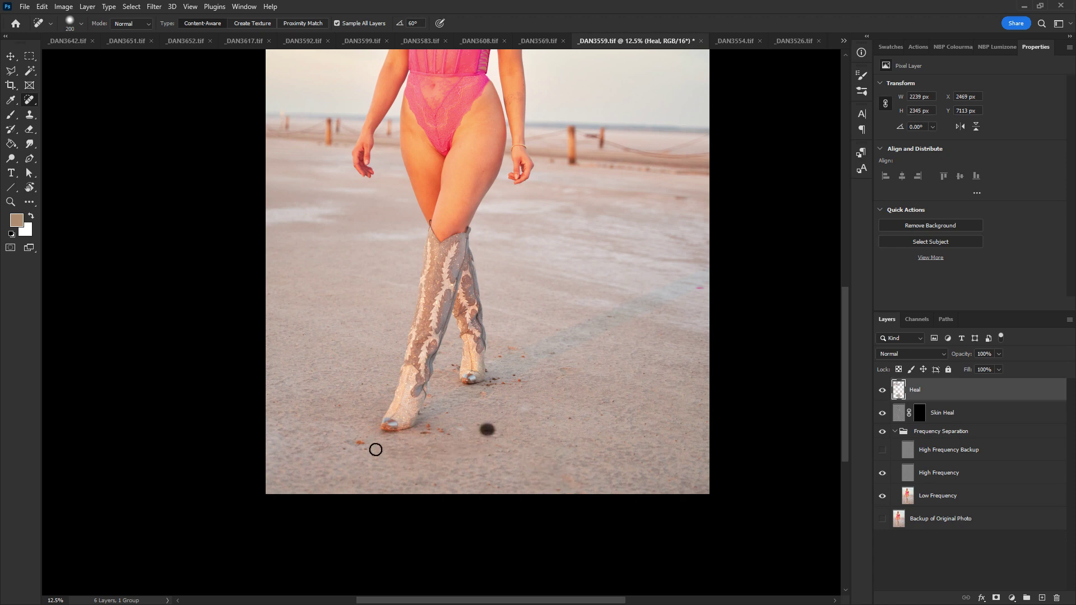
pyautogui.click(359, 442)
pyautogui.moveTo(349, 439); pyautogui.dragTo(353, 447)
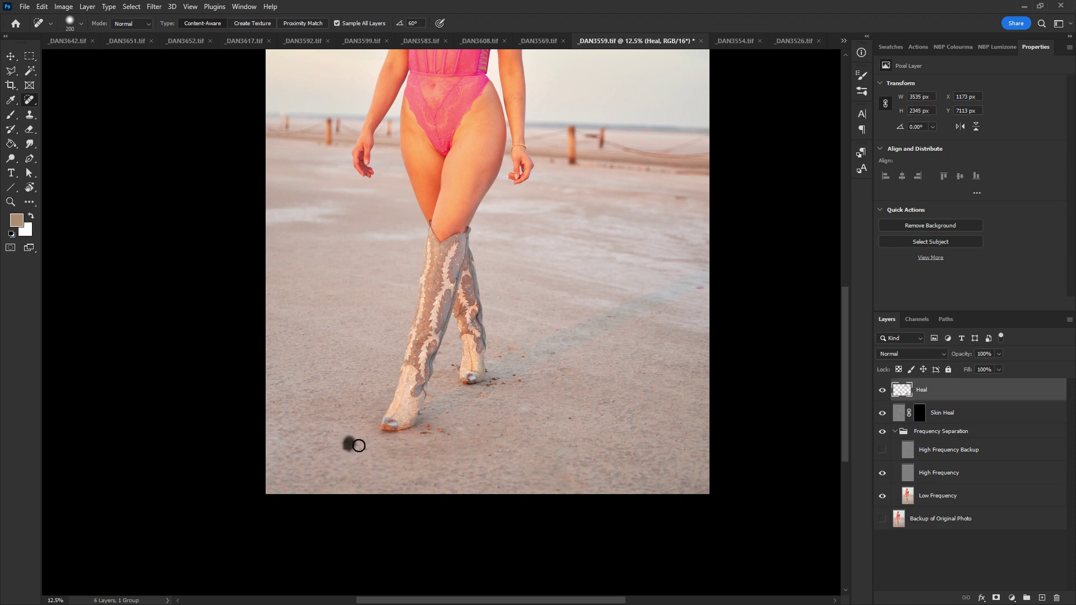
# Step: Heal the blemish on the model's cheek below the eye with a brush size of 40
pyautogui.scroll(10, 517, 243)
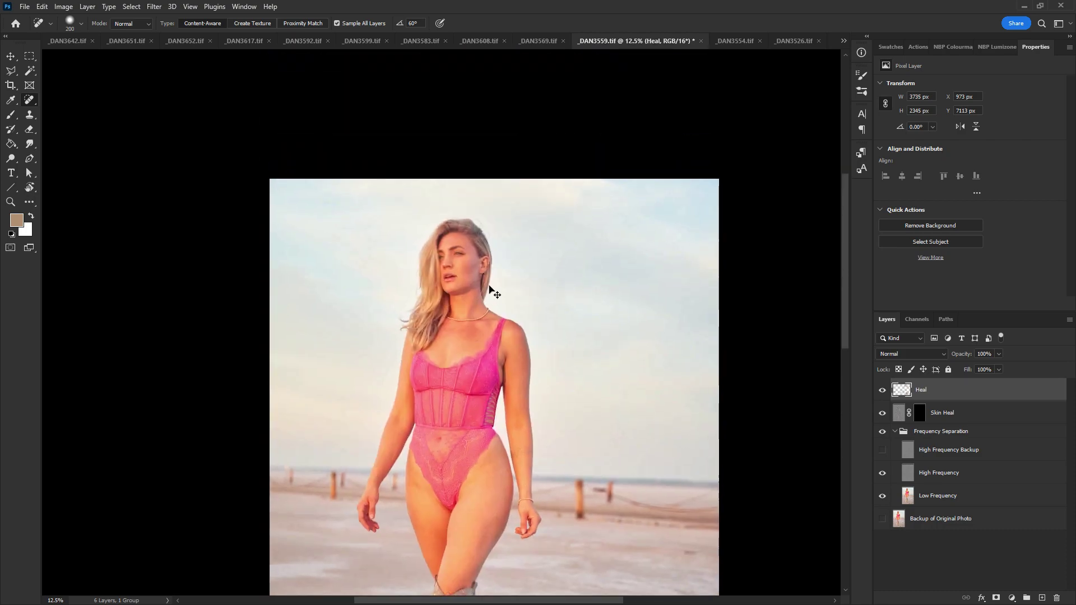
pyautogui.hotkey('ctrl', '+')
pyautogui.hotkey('ctrl', '+')
pyautogui.hotkey('ctrl', '+')
pyautogui.moveTo(499, 265); pyautogui.dragTo(457, 417)
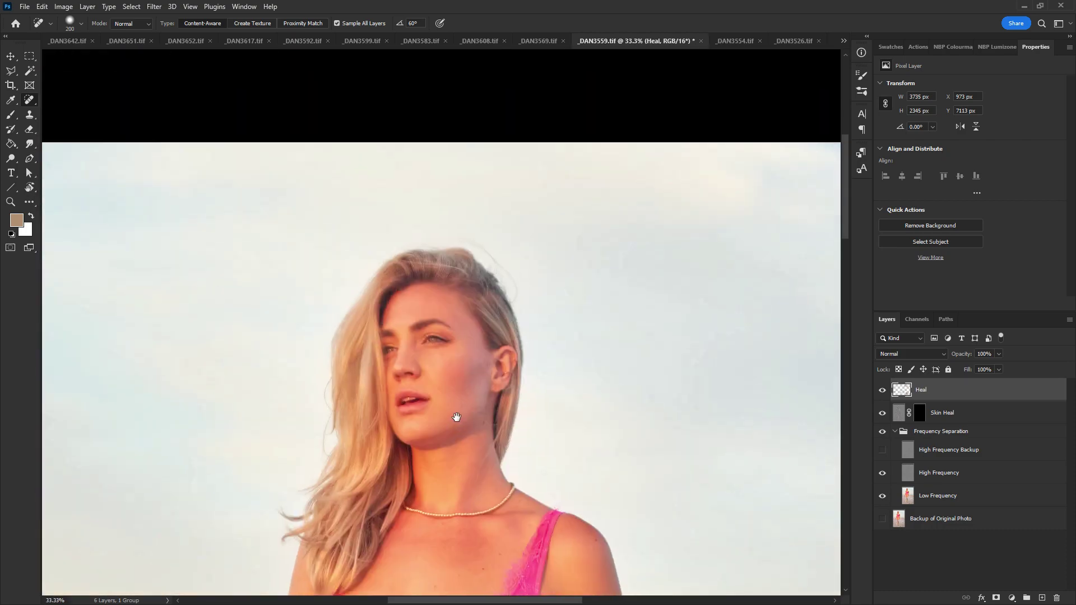
pyautogui.scroll(1, 456, 417)
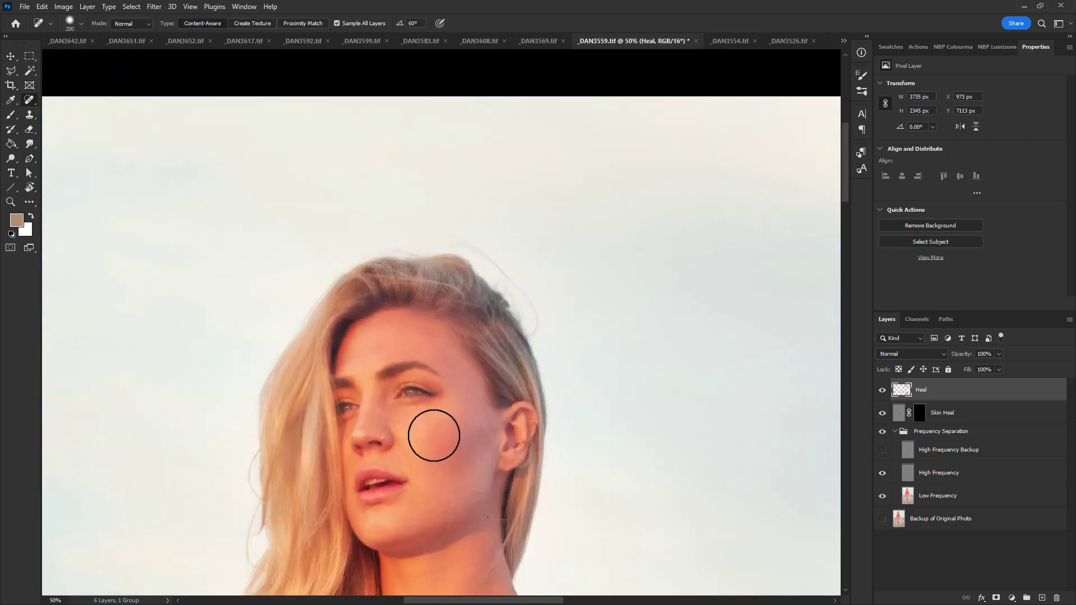
pyautogui.press('[')
pyautogui.press('[')
pyautogui.press('[')
pyautogui.press('[')
pyautogui.press('[')
pyautogui.press('[')
pyautogui.press('[')
pyautogui.press('[')
pyautogui.click(405, 430)
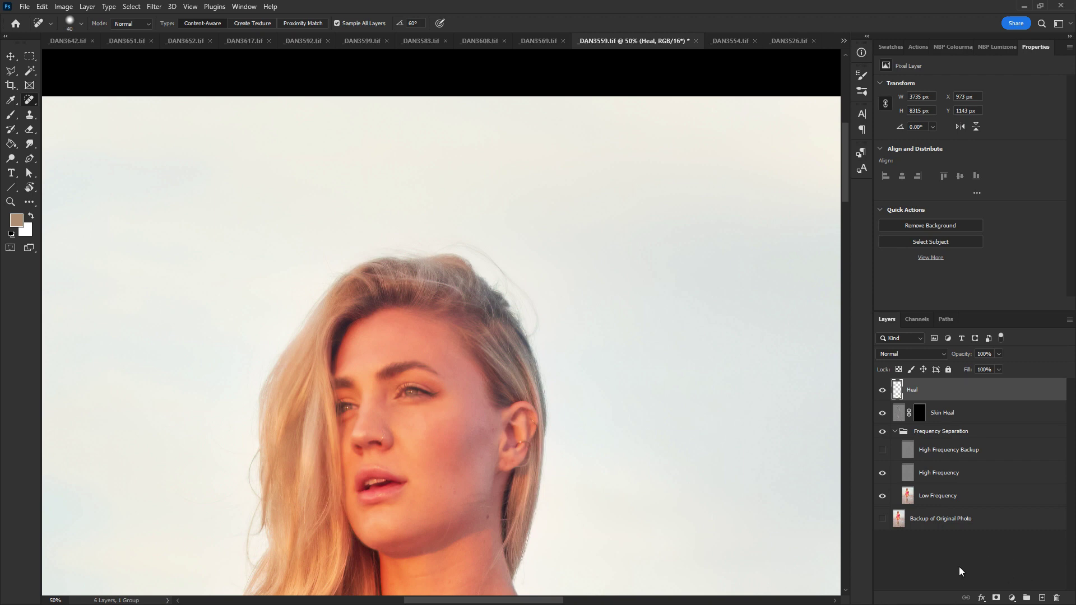
# Step: Clone clean sky over the flyaway hairs beside the crown with a 139 px Soft Round Clone Stamp, reducing the brush near the hair
pyautogui.press('s')
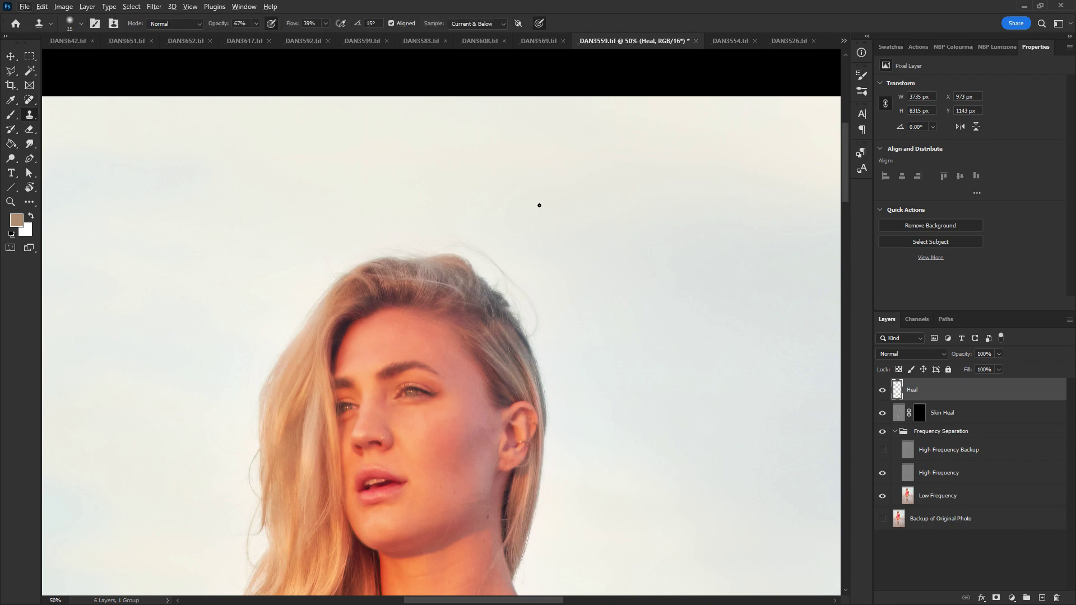
pyautogui.rightClick(560, 221)
pyautogui.moveTo(642, 245); pyautogui.dragTo(659, 247)
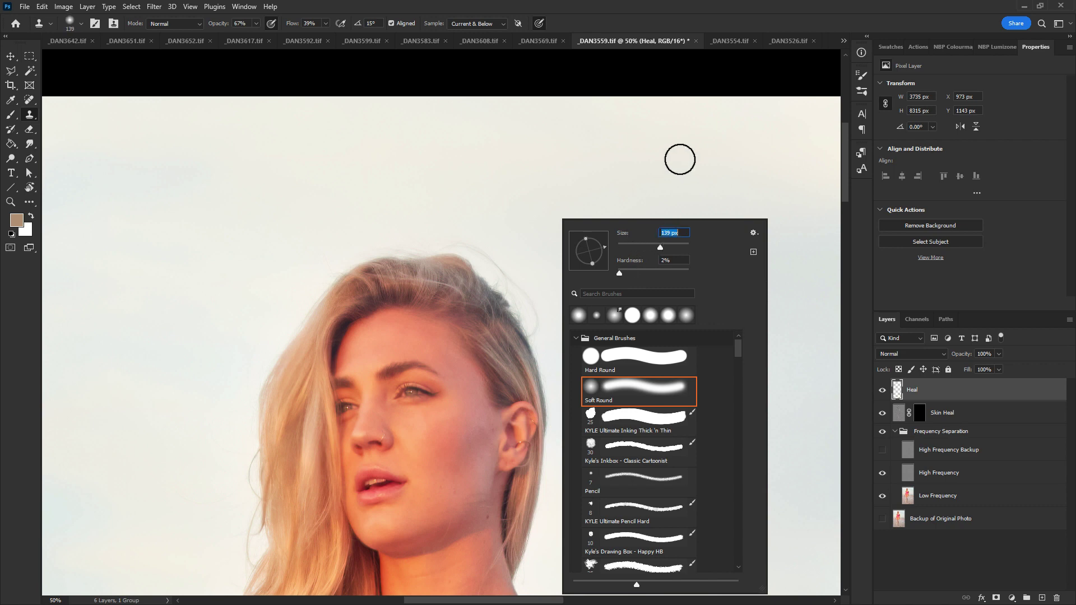
pyautogui.click(534, 219)
pyautogui.click(607, 263)
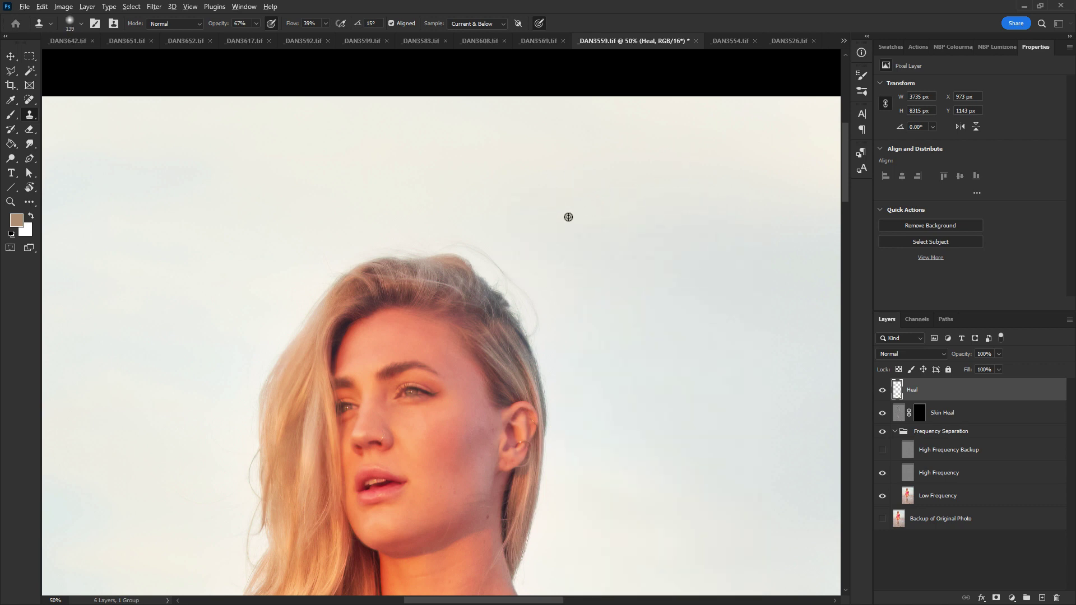
pyautogui.keyDown('alt'); pyautogui.click(575, 220); pyautogui.keyUp('alt')
pyautogui.click(477, 241)
pyautogui.press('[')
pyautogui.press('[')
pyautogui.press('[')
pyautogui.press('[')
pyautogui.moveTo(471, 243)
pyautogui.mouseDown()
pyautogui.moveTo(538, 308)
pyautogui.moveTo(536, 334)
pyautogui.moveTo(499, 263)
pyautogui.moveTo(514, 282)
pyautogui.moveTo(450, 241)
pyautogui.moveTo(510, 269)
pyautogui.moveTo(539, 322)
pyautogui.moveTo(488, 250)
pyautogui.moveTo(540, 328)
pyautogui.moveTo(493, 259)
pyautogui.moveTo(462, 246)
pyautogui.mouseUp()
# Step: Spot-heal the remaining hair traces and clone marks in the sky beside the crown with a brush size of 40
pyautogui.press('j')
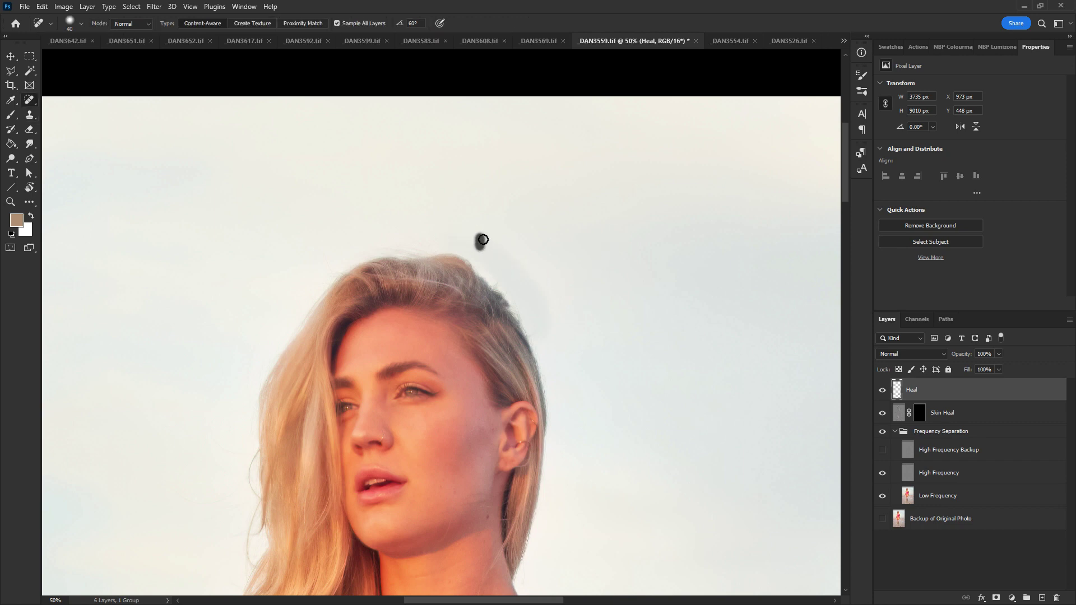
pyautogui.moveTo(491, 247); pyautogui.dragTo(541, 298)
pyautogui.moveTo(556, 333); pyautogui.dragTo(550, 347)
pyautogui.moveTo(530, 307)
pyautogui.mouseDown()
pyautogui.moveTo(546, 335)
pyautogui.moveTo(542, 314)
pyautogui.mouseUp()
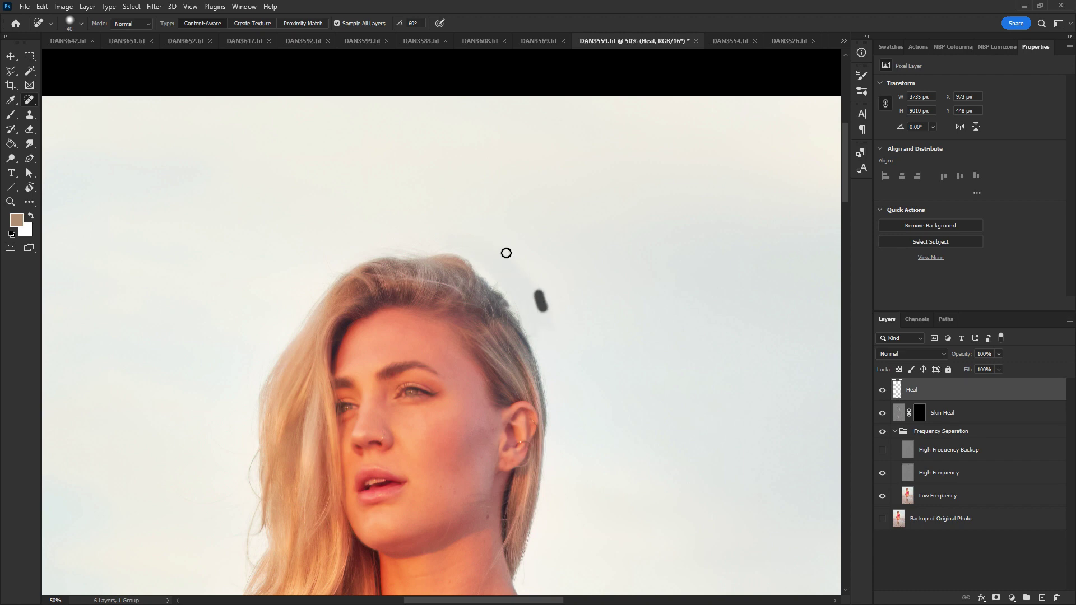
pyautogui.moveTo(493, 241)
pyautogui.mouseDown()
pyautogui.moveTo(518, 276)
pyautogui.moveTo(491, 270)
pyautogui.moveTo(520, 302)
pyautogui.moveTo(497, 253)
pyautogui.moveTo(512, 275)
pyautogui.mouseUp()
pyautogui.moveTo(468, 226); pyautogui.dragTo(523, 263)
# Step: Smooth the leftover smudges in the sky beside the crown using the Healing Brush at size 125
pyautogui.moveTo(546, 338); pyautogui.dragTo(489, 397)
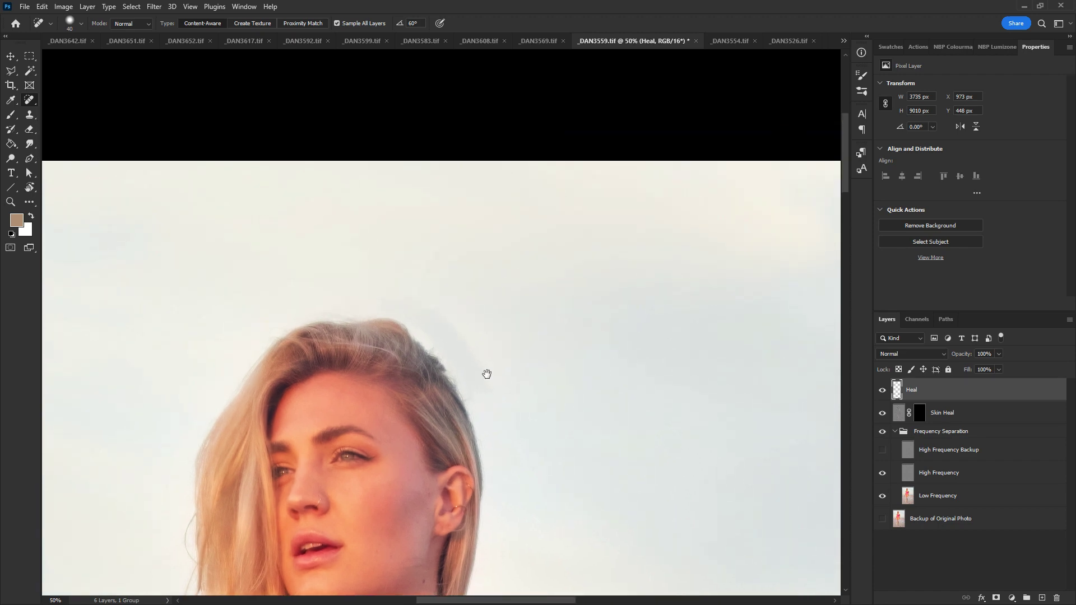
pyautogui.hotkey('shift', 'j')
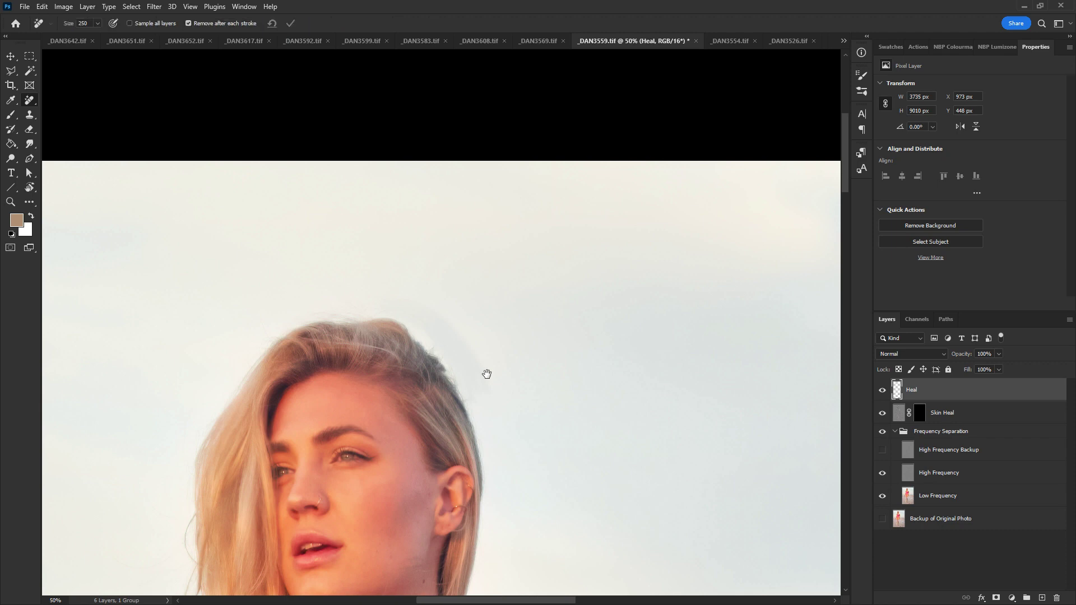
pyautogui.press(']')
pyautogui.press(']')
pyautogui.press(']')
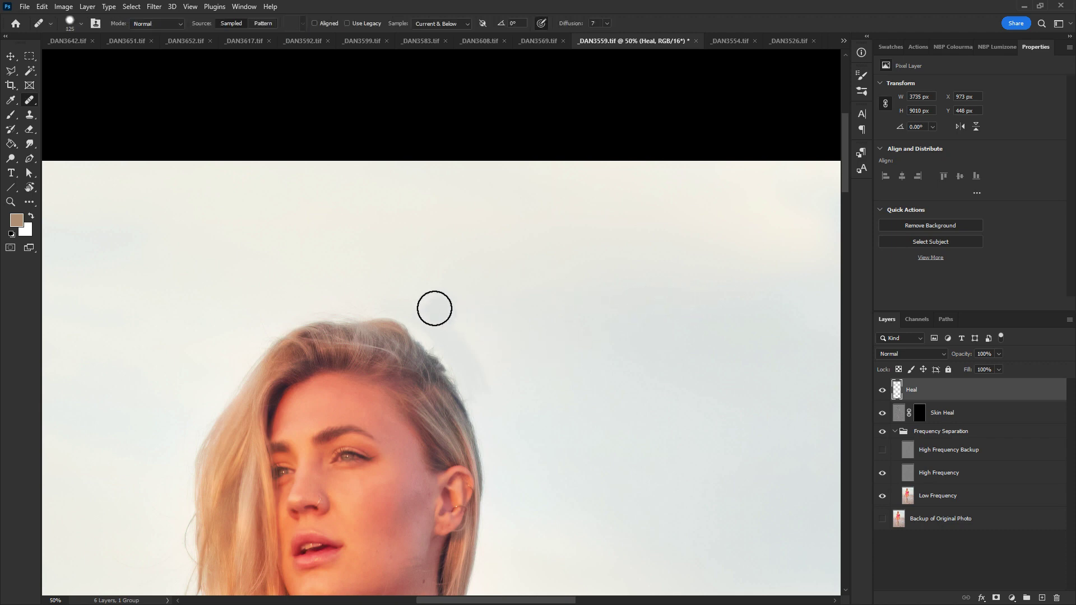
pyautogui.moveTo(433, 308); pyautogui.dragTo(487, 347)
# Step: Add a new layer and smooth the sky beside the model's crown with the Healing Brush at size 80, sampling clean sky
pyautogui.click(1041, 599)
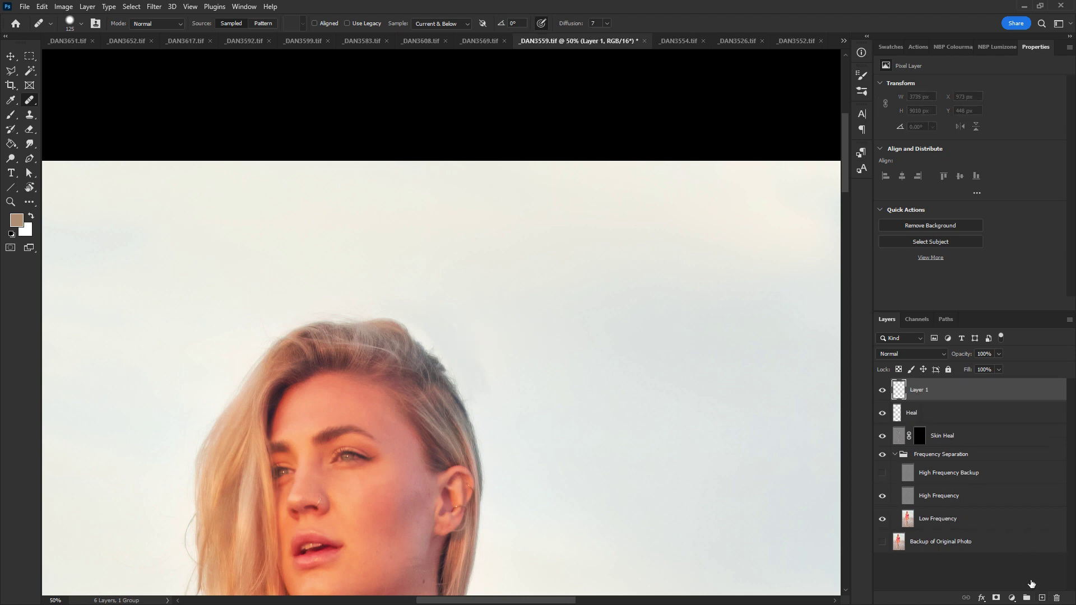
pyautogui.press('[')
pyautogui.press('[')
pyautogui.press('[')
pyautogui.keyDown('alt'); pyautogui.click(636, 267); pyautogui.keyUp('alt')
pyautogui.moveTo(476, 357)
pyautogui.mouseDown()
pyautogui.moveTo(487, 392)
pyautogui.moveTo(482, 380)
pyautogui.mouseUp()
pyautogui.moveTo(416, 315)
pyautogui.mouseDown()
pyautogui.moveTo(458, 344)
pyautogui.moveTo(474, 383)
pyautogui.moveTo(462, 346)
pyautogui.moveTo(388, 294)
pyautogui.mouseUp()
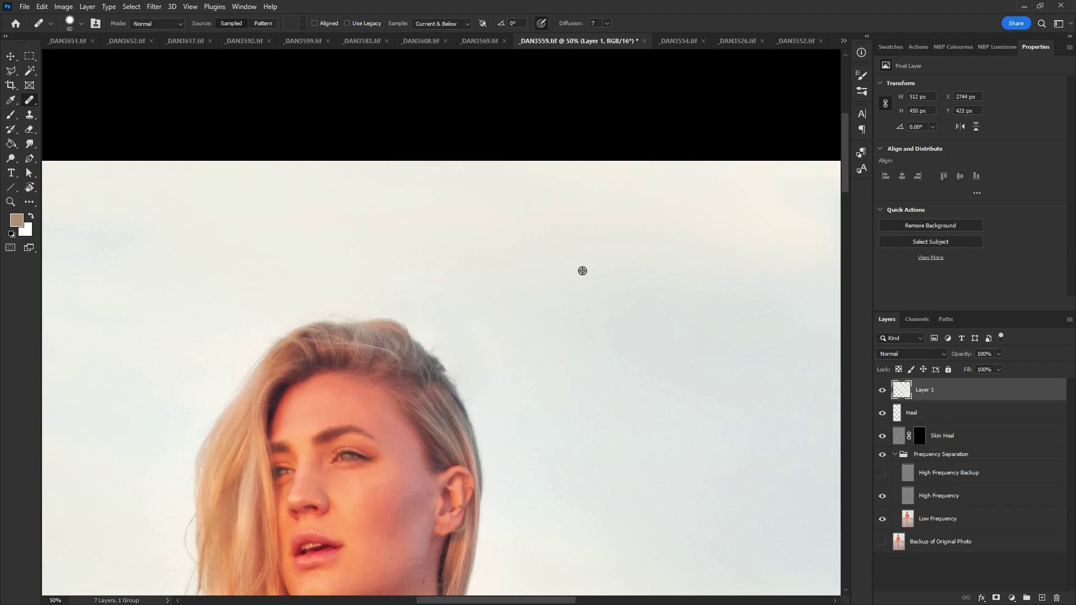
pyautogui.keyDown('alt'); pyautogui.click(582, 270); pyautogui.keyUp('alt')
pyautogui.moveTo(473, 384); pyautogui.dragTo(524, 355)
# Step: Save and close _DAN3559.tif
pyautogui.scroll(-4, 574, 367)
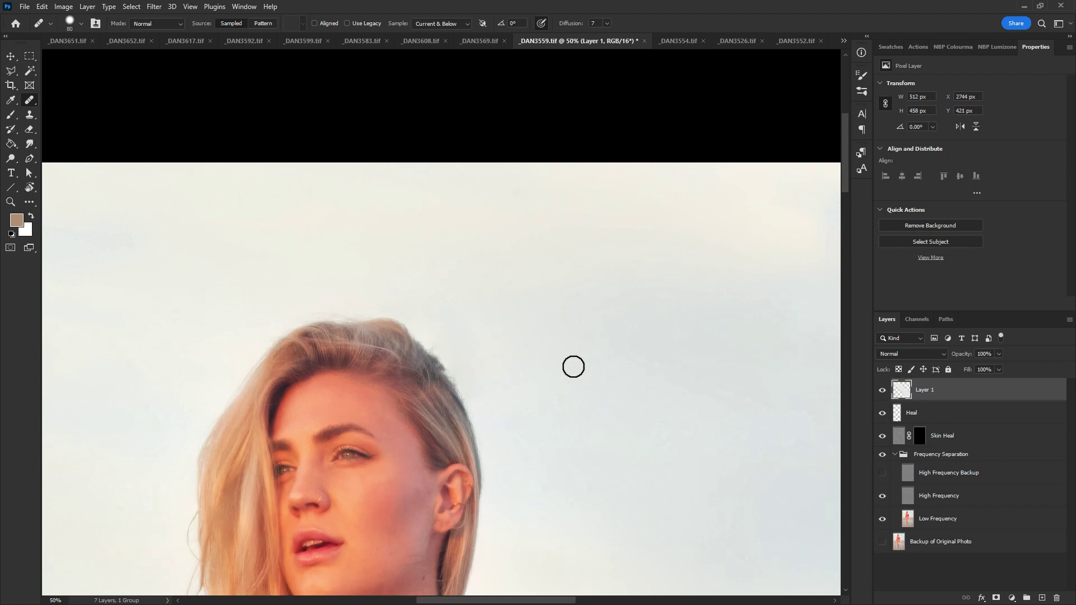
pyautogui.moveTo(614, 411); pyautogui.dragTo(649, 197)
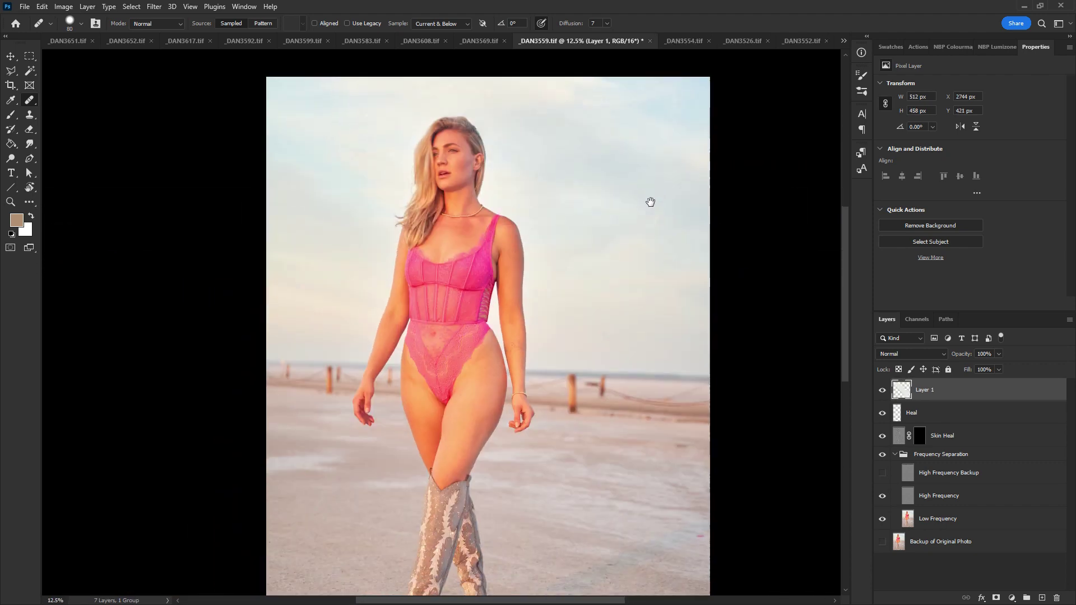
pyautogui.hotkey('ctrl', 'w')
pyautogui.click(575, 256)
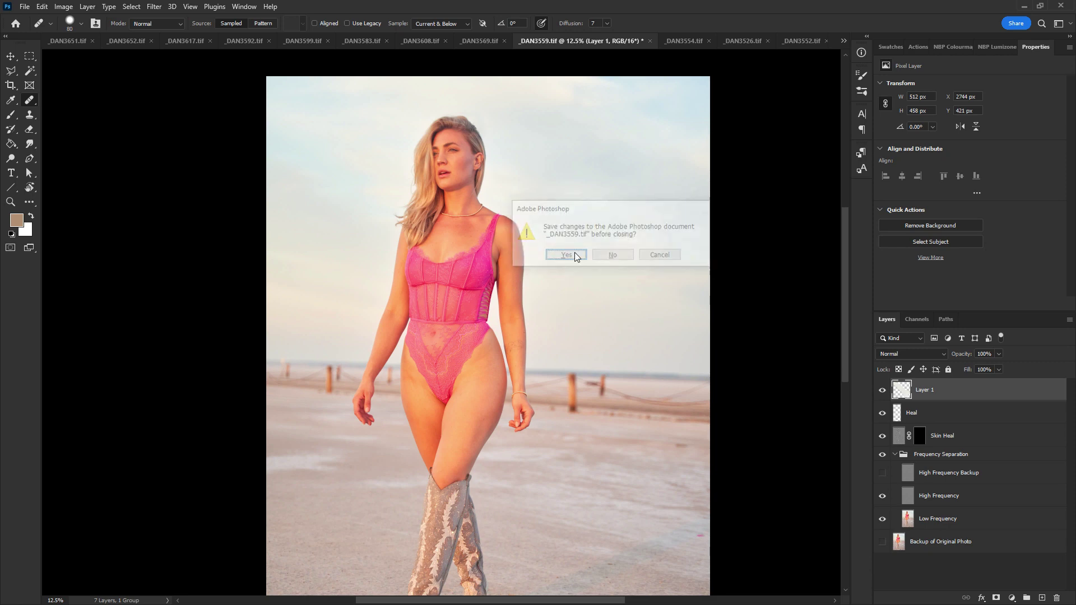
# Step: In _DAN3569.tif, spot-heal the dark mark on the ground beside the model on the Heal layer with a brush size of 40
pyautogui.click(469, 42)
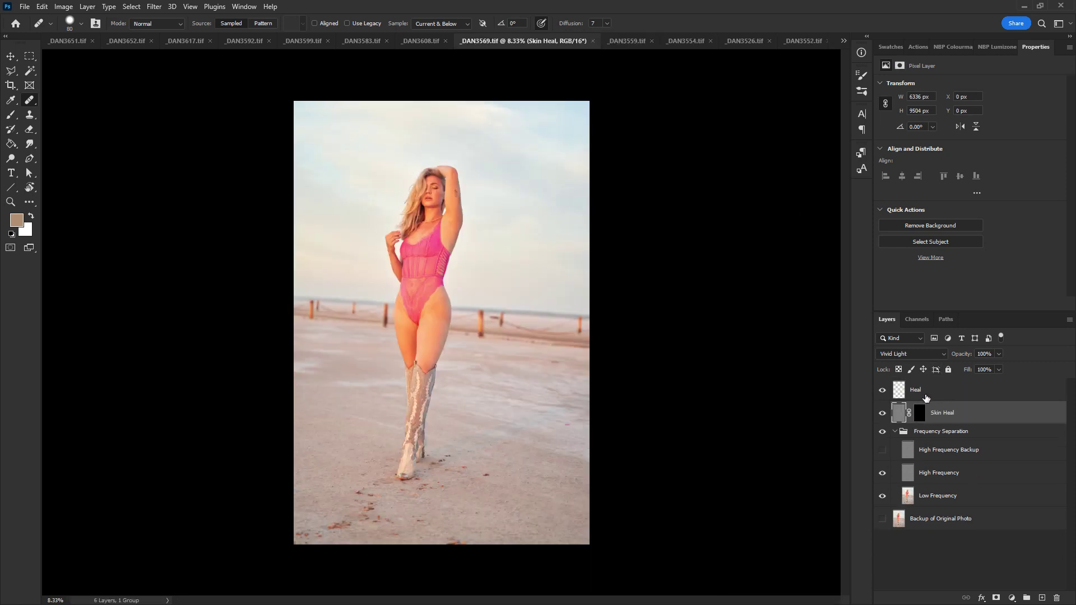
pyautogui.hotkey('ctrl', '+')
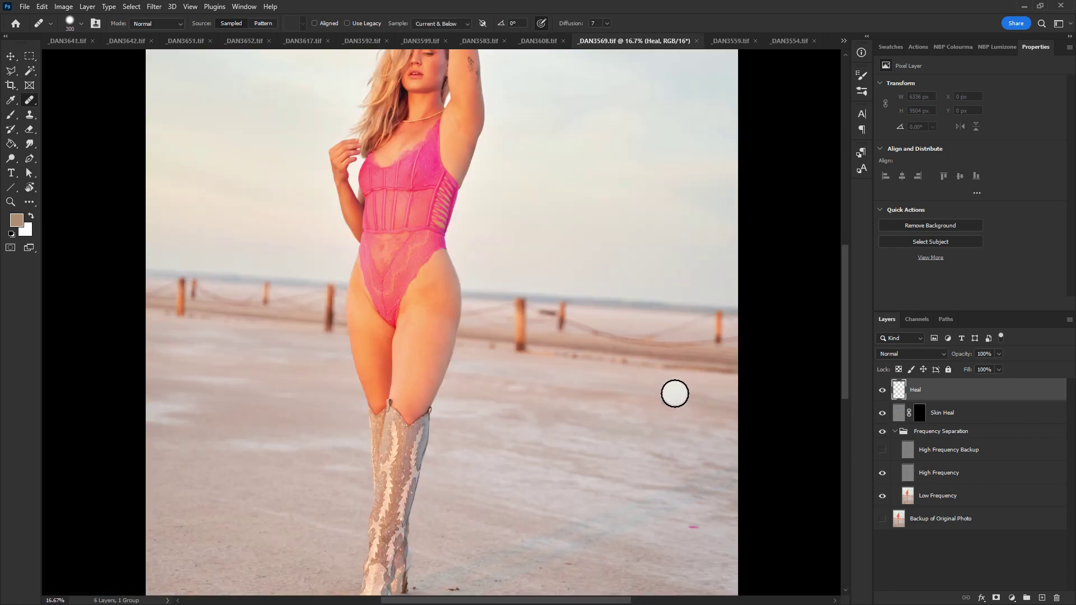
pyautogui.hotkey('shift', 'j')
pyautogui.hotkey('shift', 'j')
pyautogui.hotkey('shift', 'j')
pyautogui.hotkey('shift', 'j')
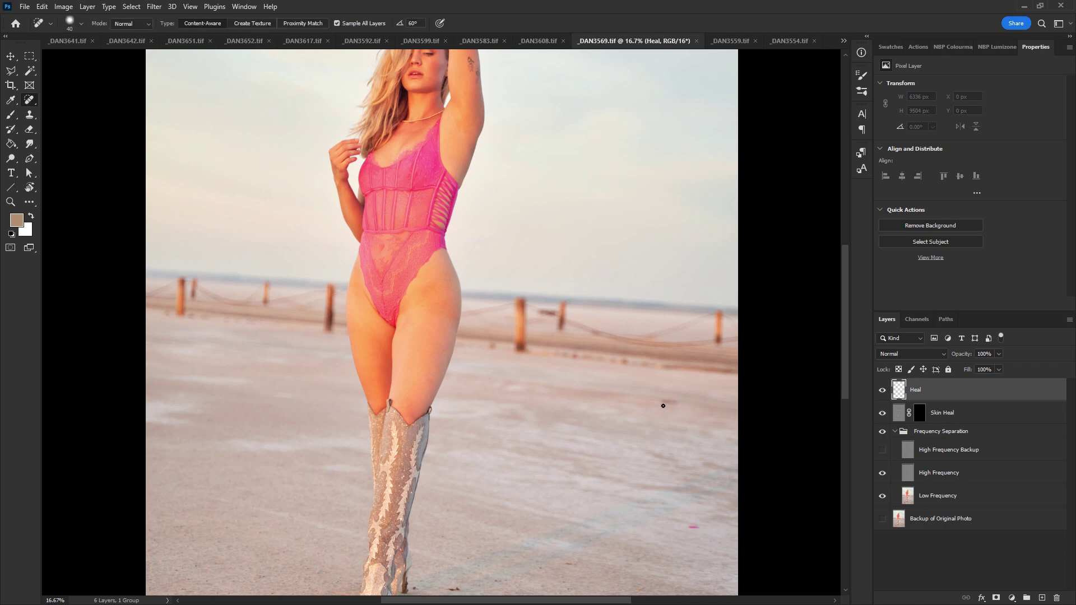
pyautogui.moveTo(665, 401); pyautogui.dragTo(694, 404)
pyautogui.press(']')
pyautogui.press(']')
# Step: Spot-heal the small blemishes on the model's cheek, below the eye and on the forehead, reducing the brush to size 25
pyautogui.moveTo(511, 224); pyautogui.dragTo(499, 405)
pyautogui.hotkey('ctrl', '+')
pyautogui.hotkey('ctrl', '+')
pyautogui.hotkey('ctrl', '+')
pyautogui.press('[')
pyautogui.press('[')
pyautogui.press('[')
pyautogui.press('[')
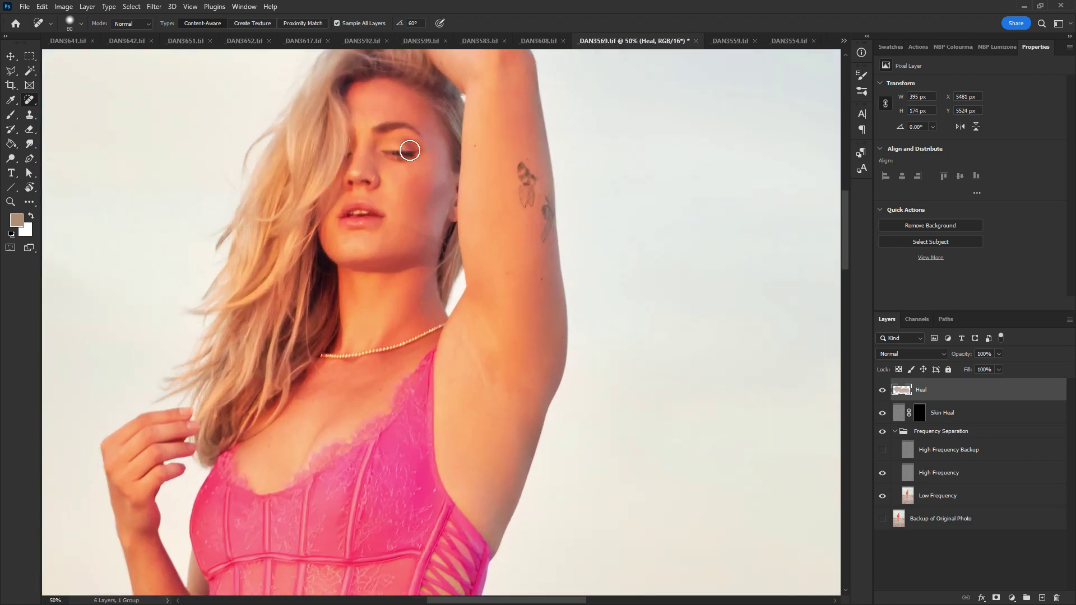
pyautogui.click(398, 175)
pyautogui.press('[')
pyautogui.click(389, 164)
pyautogui.click(365, 114)
# Step: Save and close _DAN3569.tif
pyautogui.hotkey('ctrl', '-')
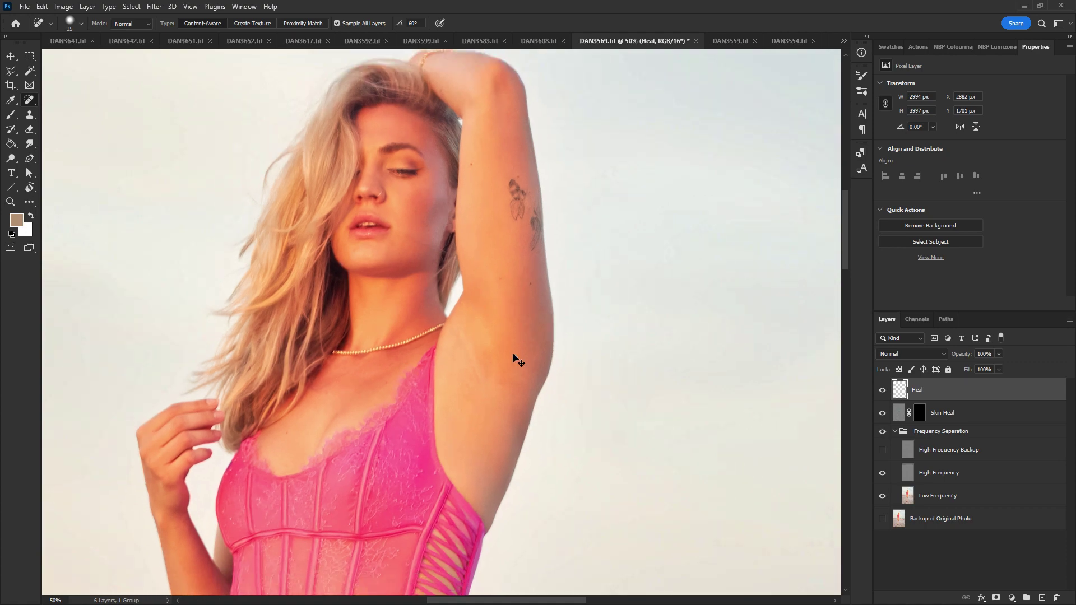
pyautogui.hotkey('ctrl', '-')
pyautogui.moveTo(610, 325); pyautogui.dragTo(624, 144)
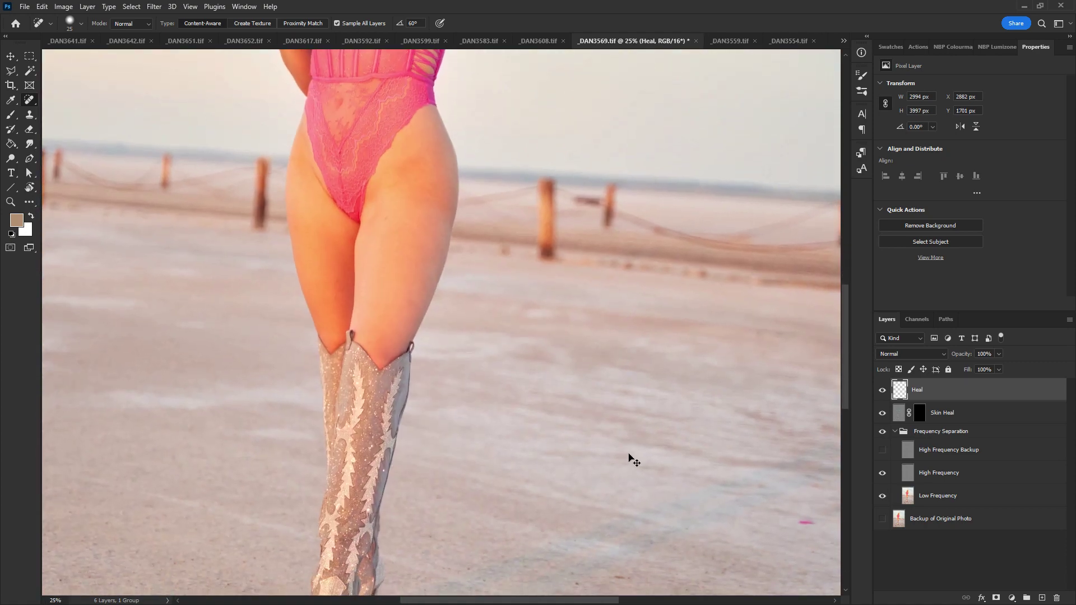
pyautogui.hotkey('ctrl', '-')
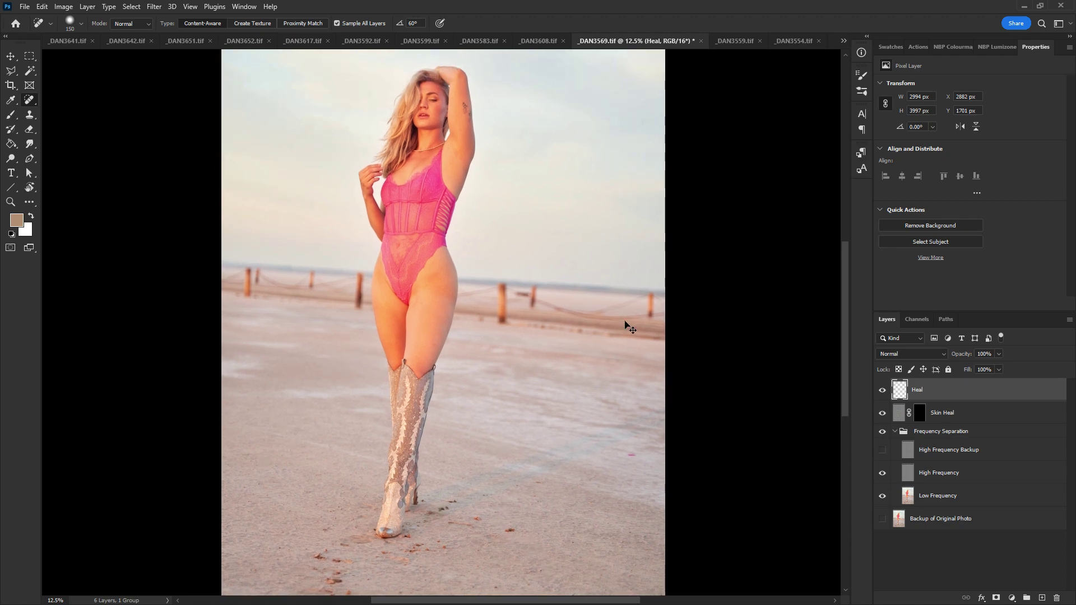
pyautogui.hotkey('ctrl', 'w')
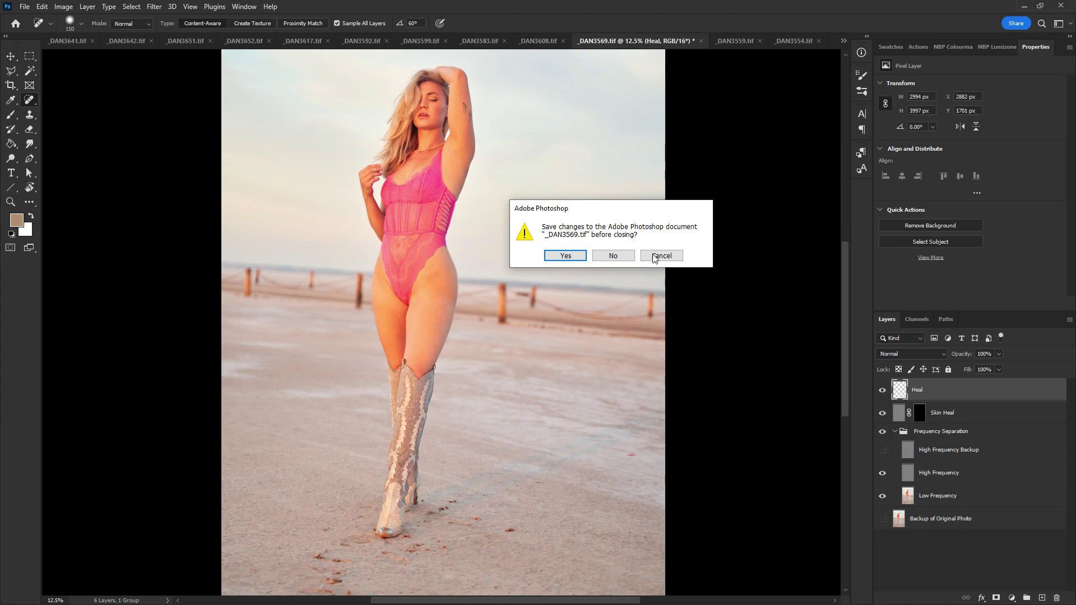
pyautogui.click(565, 258)
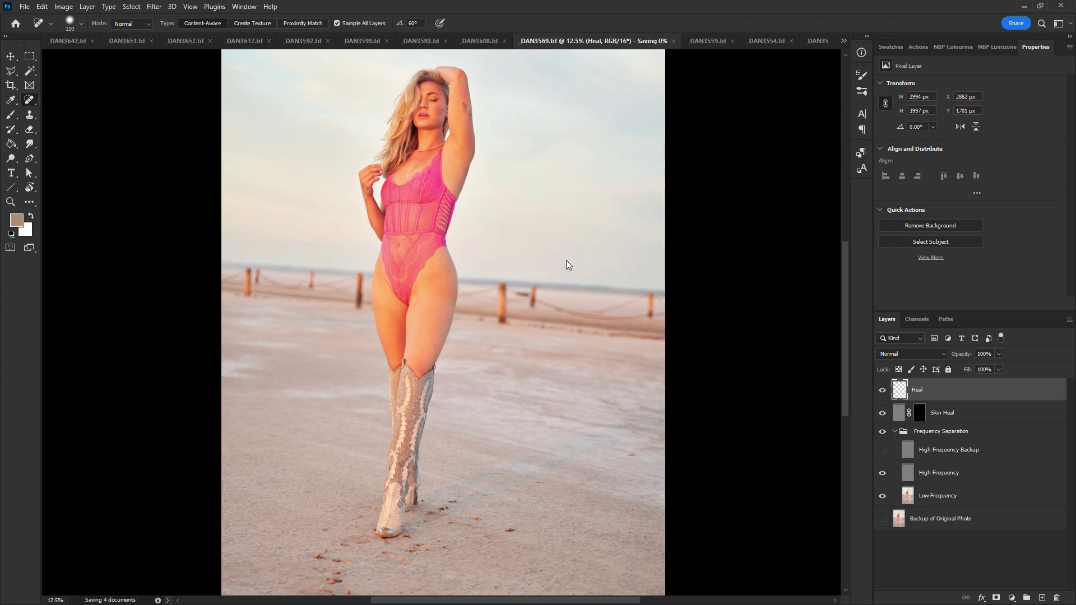
# Step: Switch to the boot close-up _DAN3608.tif, select its Heal layer and set the Spot Healing Brush size to 200
pyautogui.click(473, 42)
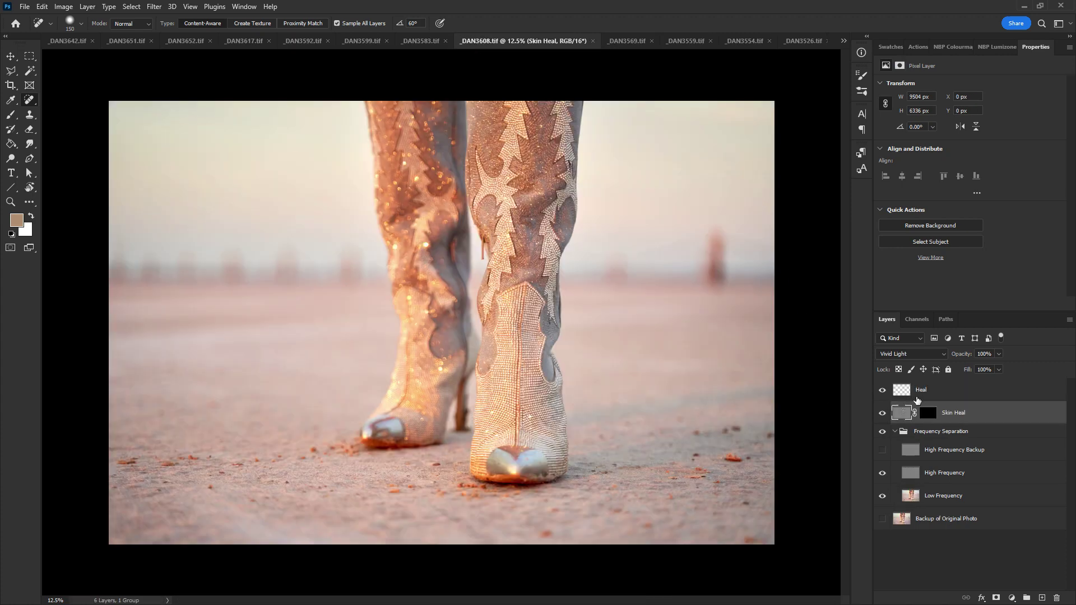
pyautogui.click(919, 394)
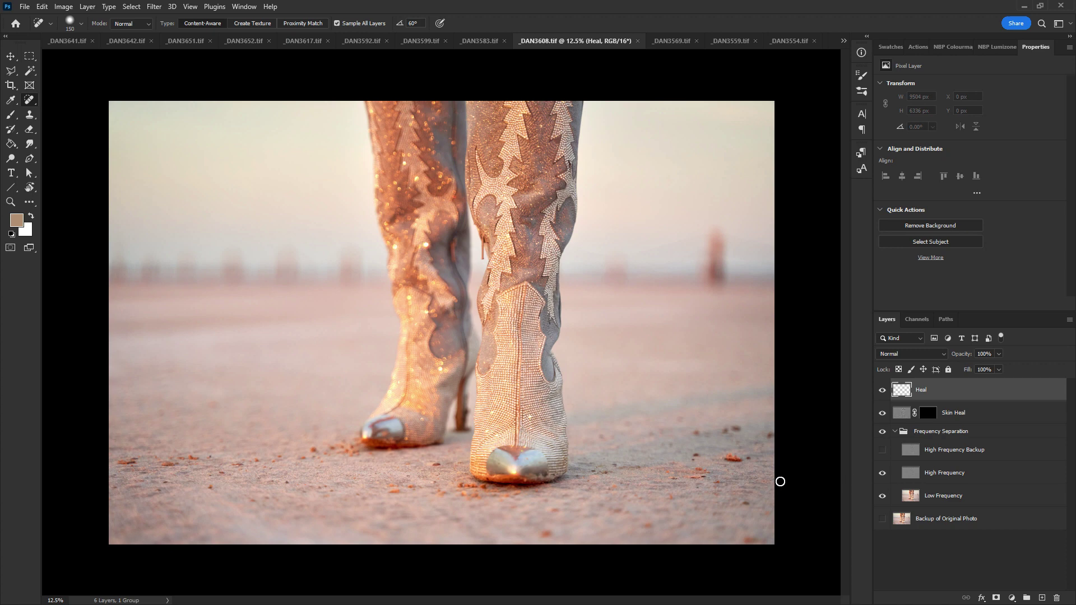
pyautogui.press(']')
pyautogui.press(']')
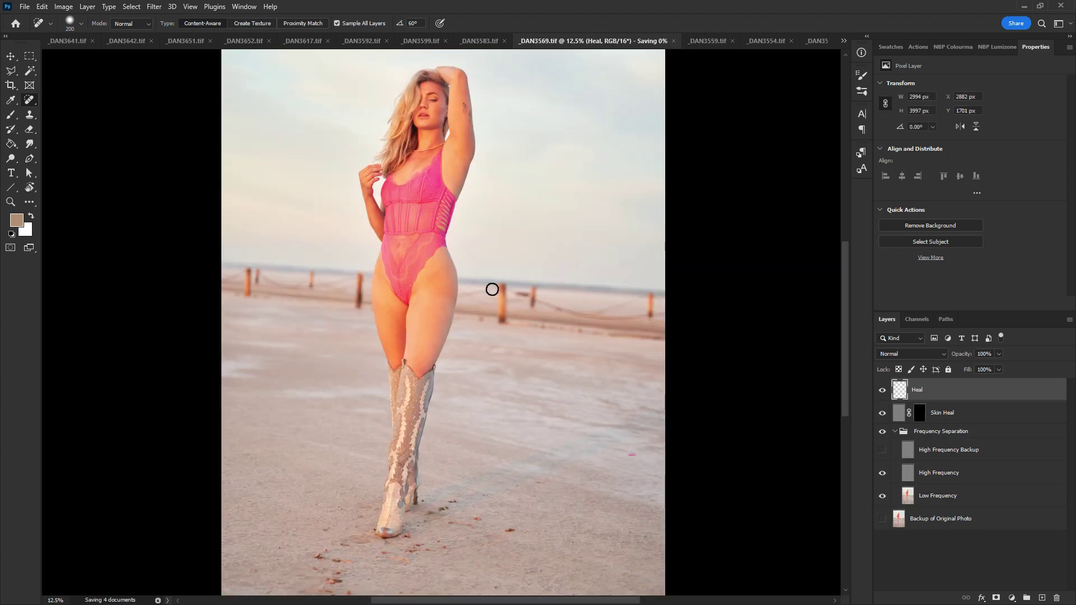
# Step: In _DAN3583.tif, spot-heal the blemishes below the model's eye on the Heal layer with a brush size of 30
pyautogui.click(477, 41)
pyautogui.click(919, 392)
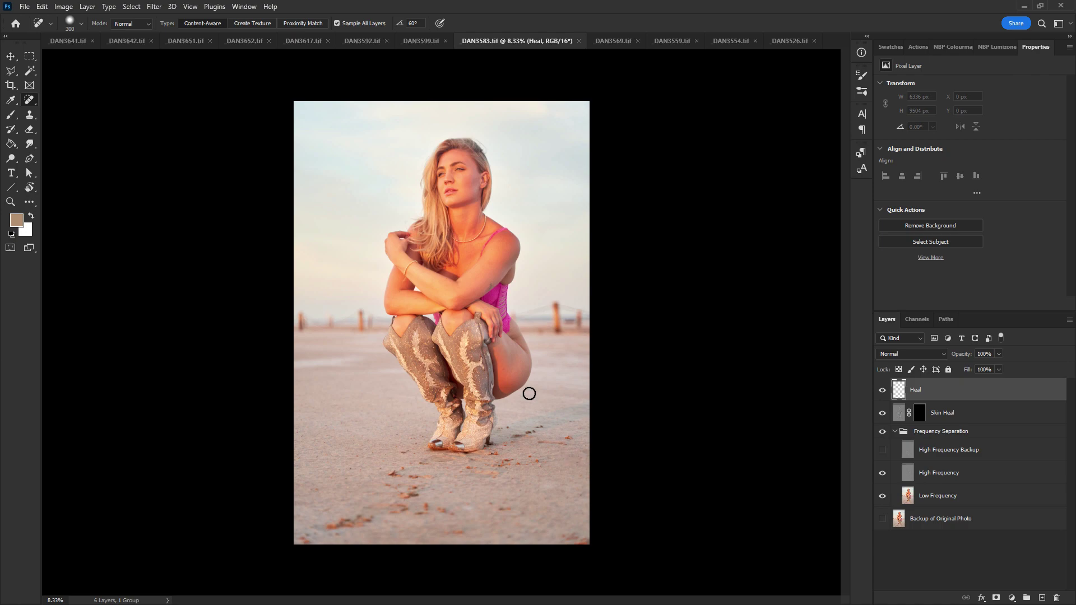
pyautogui.hotkey('ctrl', '+')
pyautogui.hotkey('ctrl', '+')
pyautogui.hotkey('ctrl', '+')
pyautogui.hotkey('ctrl', '+')
pyautogui.moveTo(536, 136); pyautogui.dragTo(468, 571)
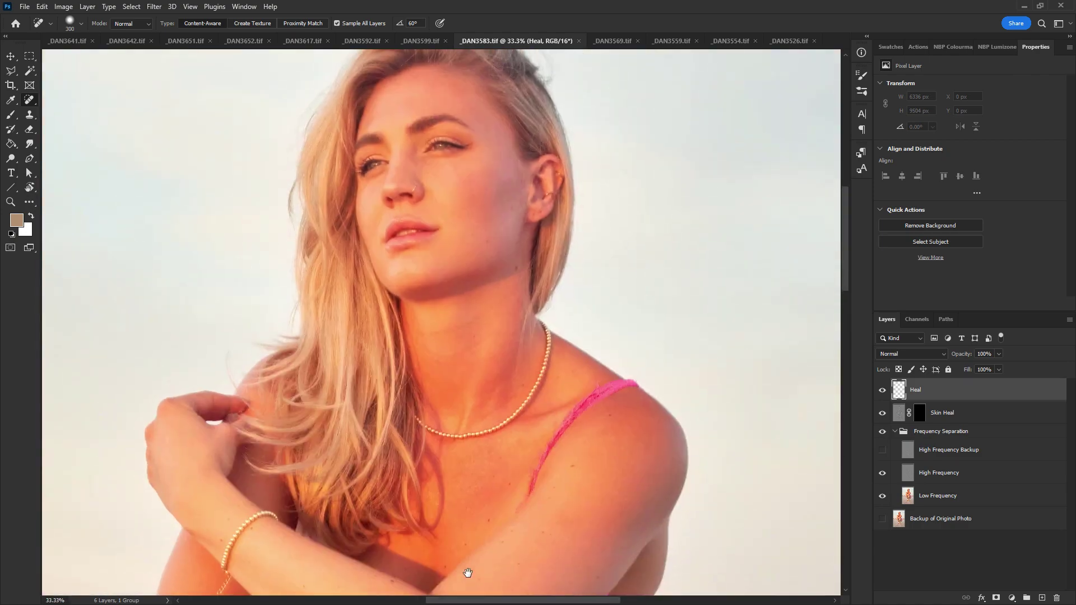
pyautogui.press('[')
pyautogui.press('[')
pyautogui.press('[')
pyautogui.press('[')
pyautogui.press('[')
pyautogui.press('[')
pyautogui.press('[')
pyautogui.press('[')
pyautogui.press('[')
pyautogui.press('[')
pyautogui.press('[')
pyautogui.press('[')
pyautogui.press('[')
pyautogui.press('[')
pyautogui.press('[')
pyautogui.press('[')
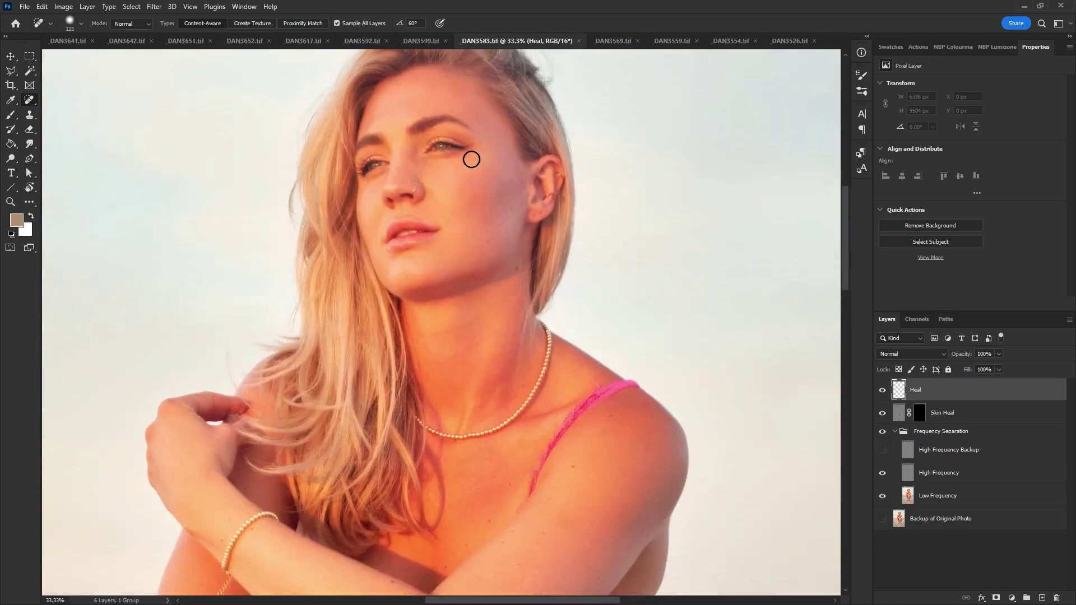
pyautogui.click(432, 173)
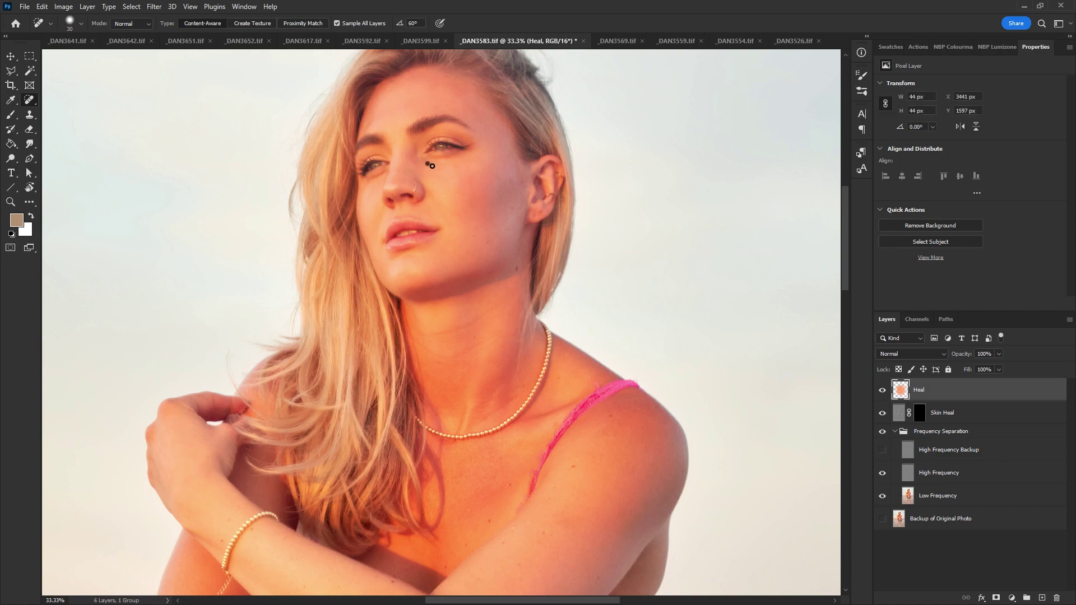
pyautogui.click(429, 164)
# Step: Save and close _DAN3583.tif
pyautogui.hotkey('ctrl', '-')
pyautogui.hotkey('ctrl', '-')
pyautogui.moveTo(622, 322); pyautogui.dragTo(593, 248)
pyautogui.scroll(-10, 593, 248)
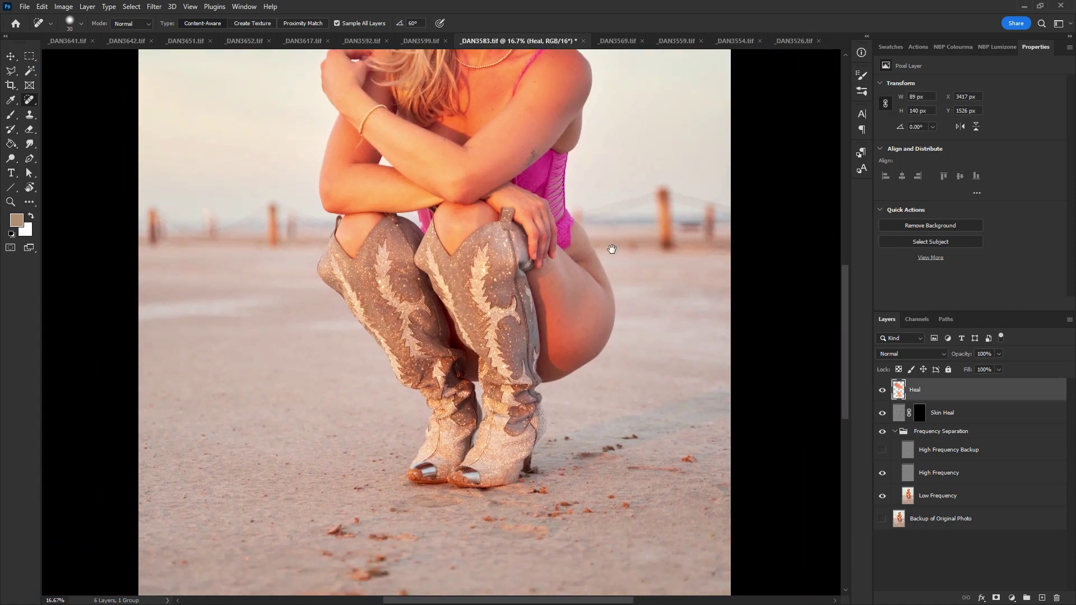
pyautogui.hotkey('ctrl', '-')
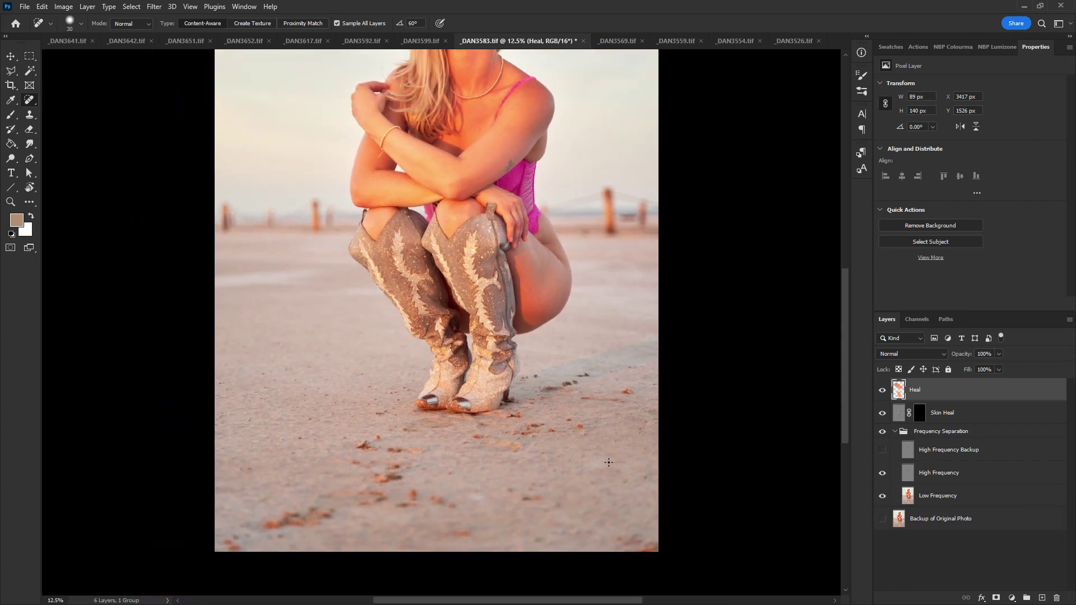
pyautogui.moveTo(515, 152); pyautogui.dragTo(506, 421)
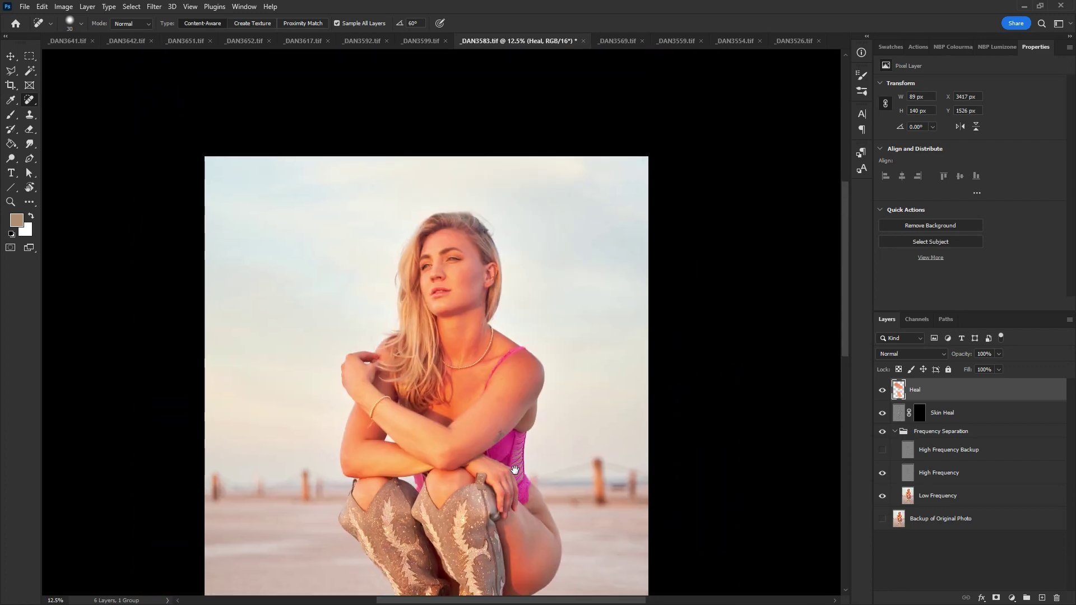
pyautogui.hotkey('ctrl', 'w')
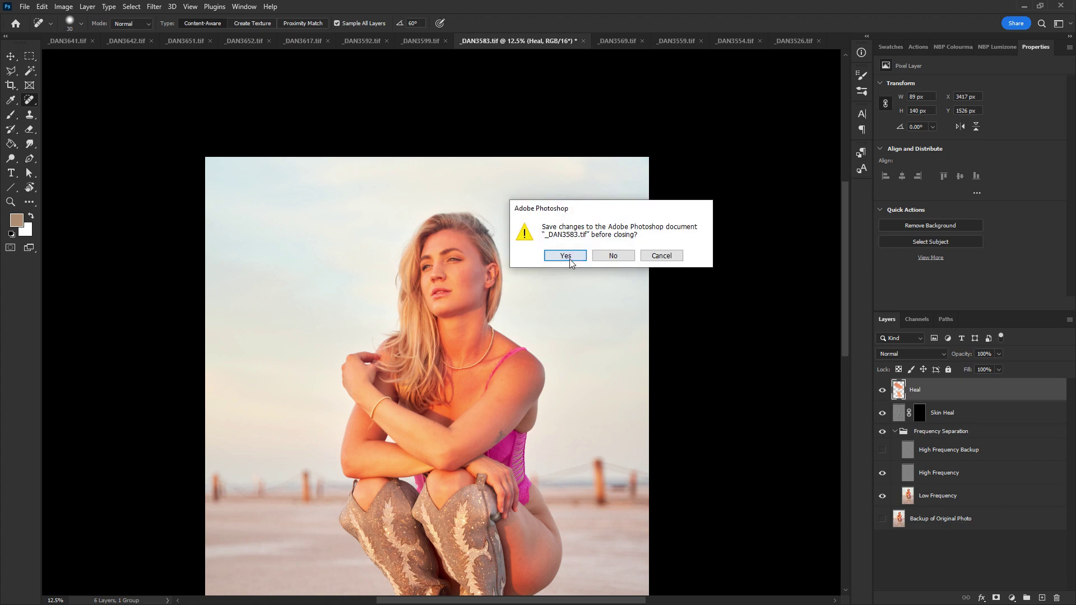
pyautogui.click(572, 259)
# Step: Switch to the boot photo _DAN3599.tif, select its Heal layer, and save and close the file
pyautogui.click(409, 42)
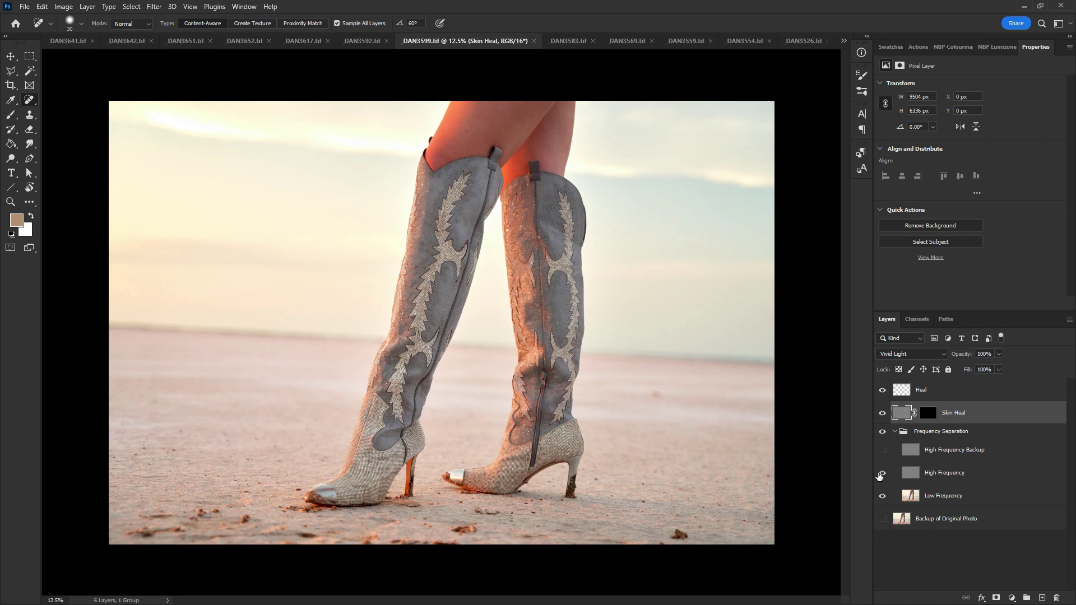
pyautogui.click(900, 391)
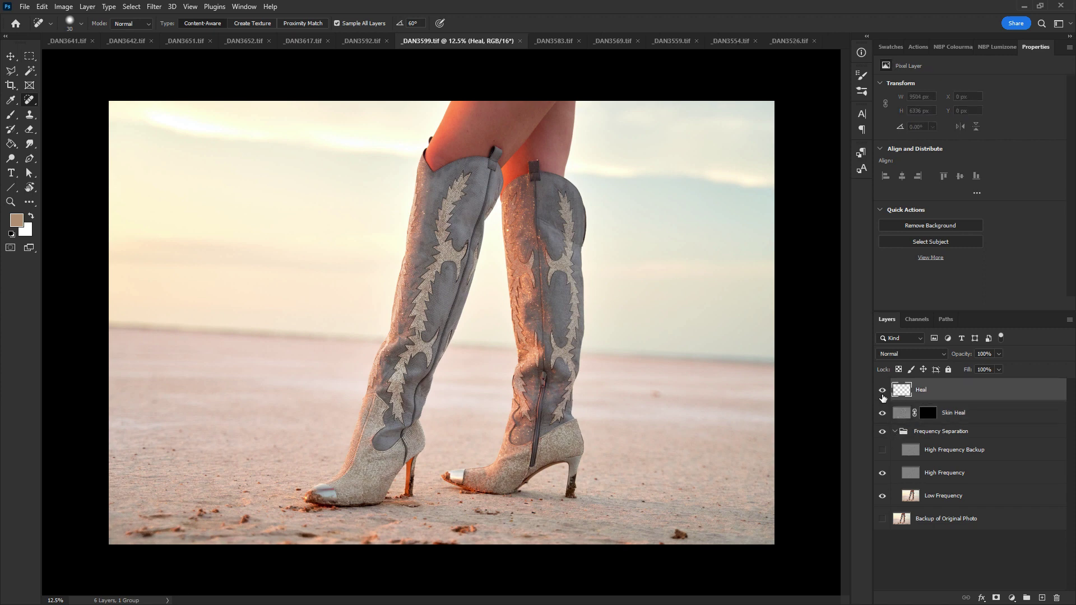
pyautogui.hotkey('ctrl', 'w')
pyautogui.click(566, 255)
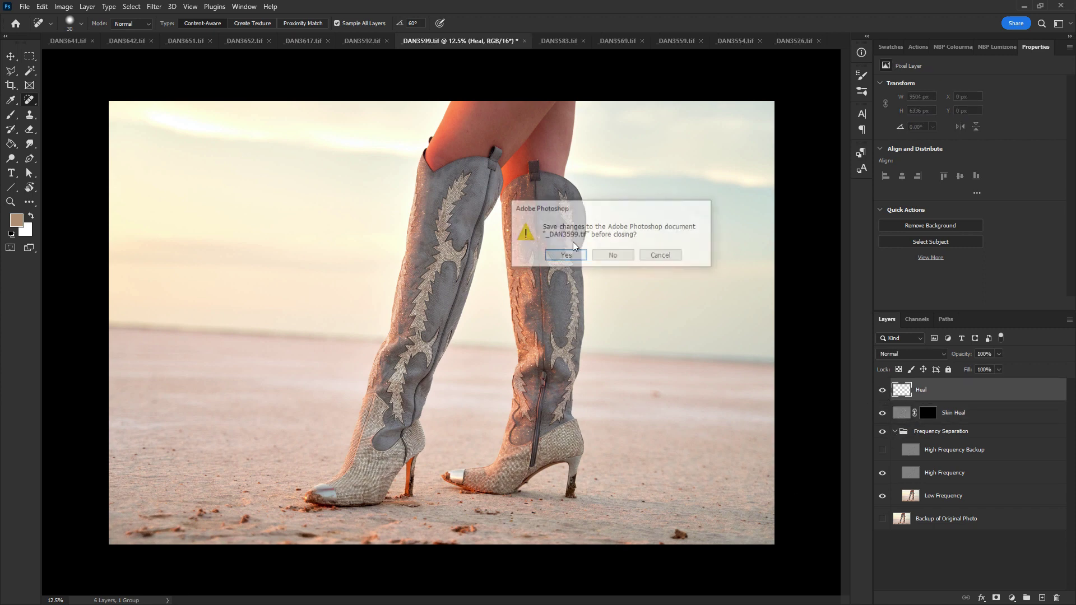
# Step: In _DAN3592.tif, spot-heal the blemishes on the model's cheek and forehead on the Heal layer with a brush size of 30
pyautogui.click(360, 40)
pyautogui.click(920, 395)
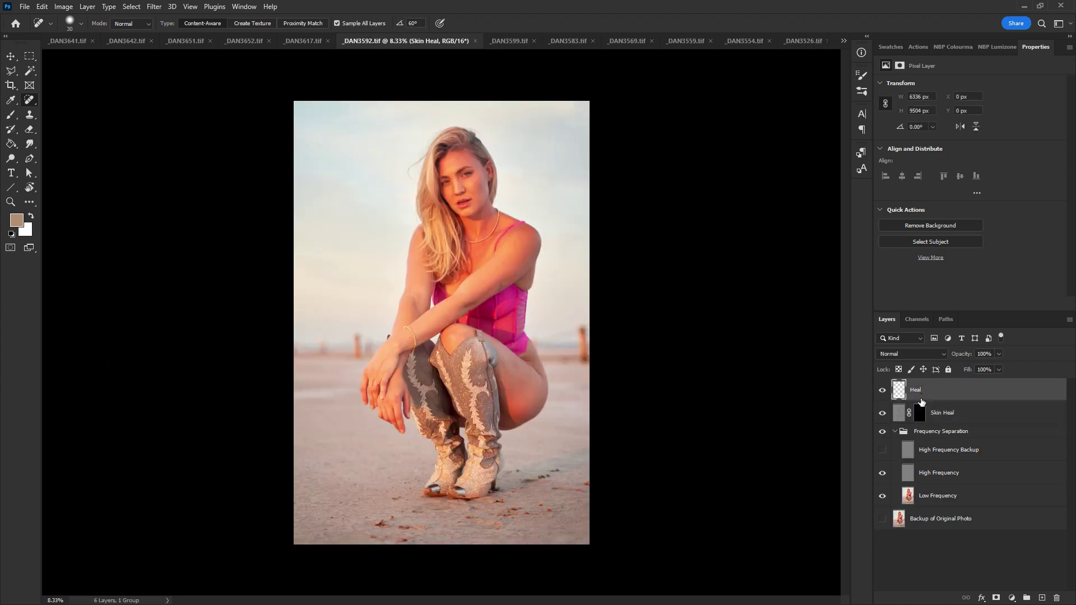
pyautogui.hotkey('ctrl', '+')
pyautogui.hotkey('ctrl', '+')
pyautogui.hotkey('ctrl', '+')
pyautogui.hotkey('ctrl', '+')
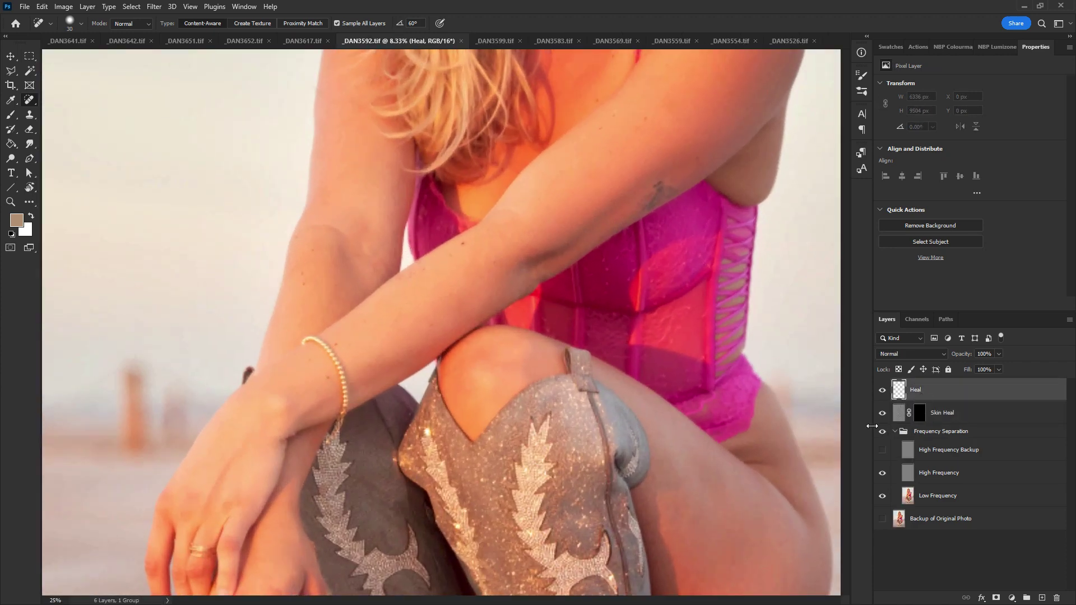
pyautogui.scroll(10, 452, 456)
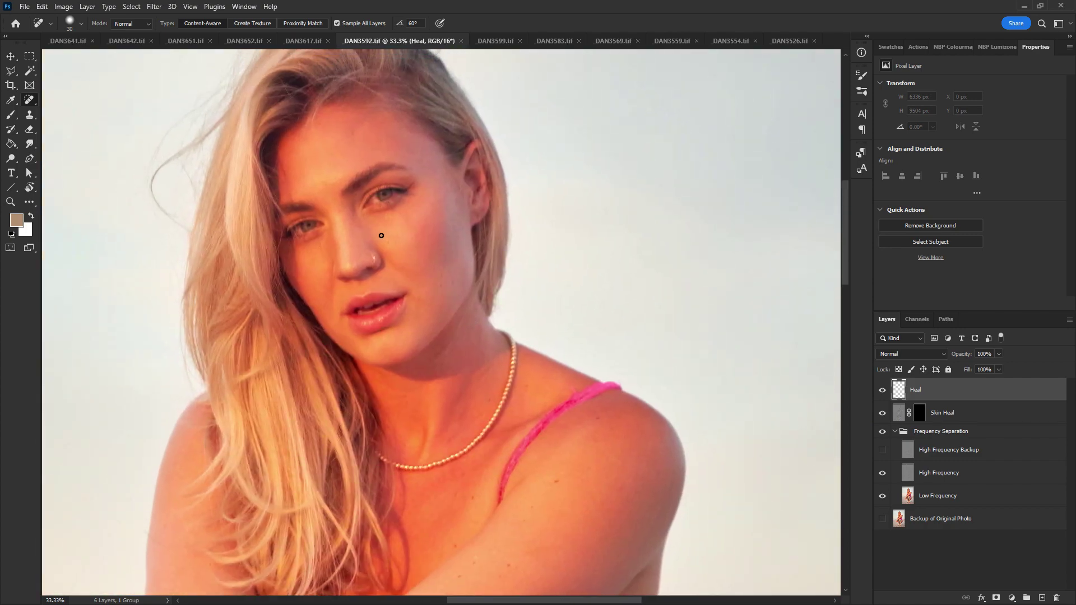
pyautogui.click(380, 237)
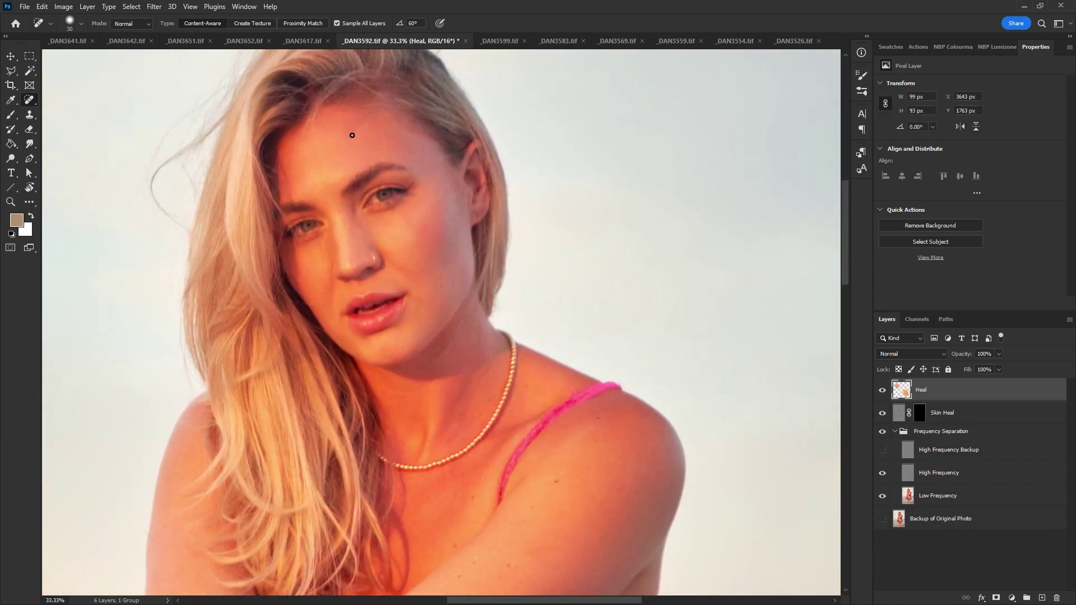
pyautogui.click(330, 182)
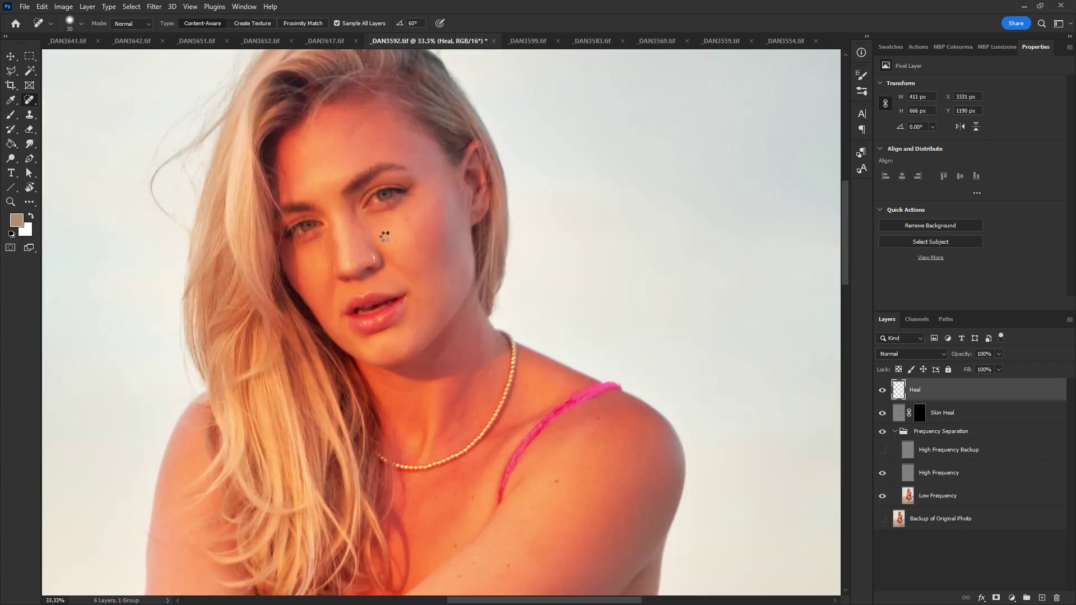
pyautogui.hotkey('ctrl', '-')
pyautogui.hotkey('ctrl', '-')
pyautogui.hotkey('ctrl', '-')
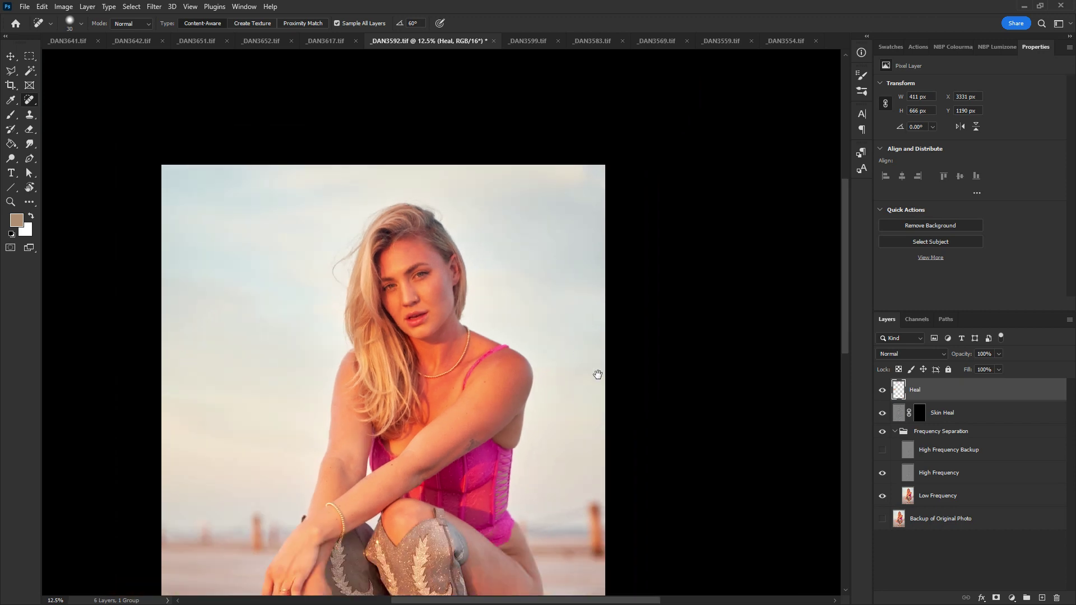
pyautogui.moveTo(622, 362)
pyautogui.mouseDown()
pyautogui.moveTo(596, 162)
pyautogui.moveTo(625, 277)
pyautogui.mouseUp()
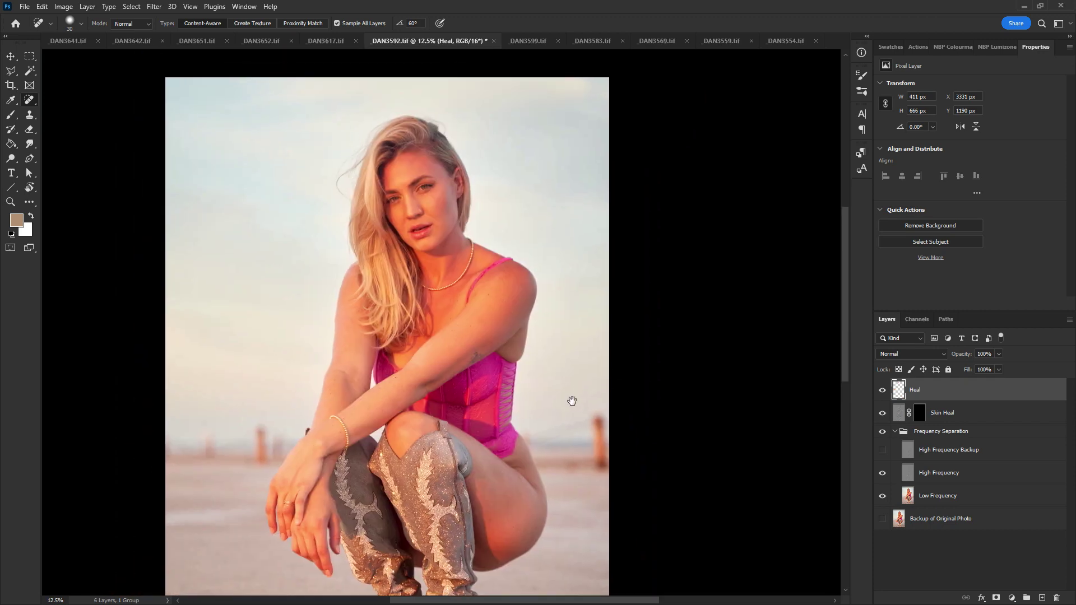
# Step: Save and close _DAN3592.tif, and switch to the boot photo _DAN3617.tif with its Heal layer selected
pyautogui.moveTo(584, 380); pyautogui.dragTo(597, 260)
pyautogui.hotkey('ctrl', '-')
pyautogui.hotkey('ctrl', '+')
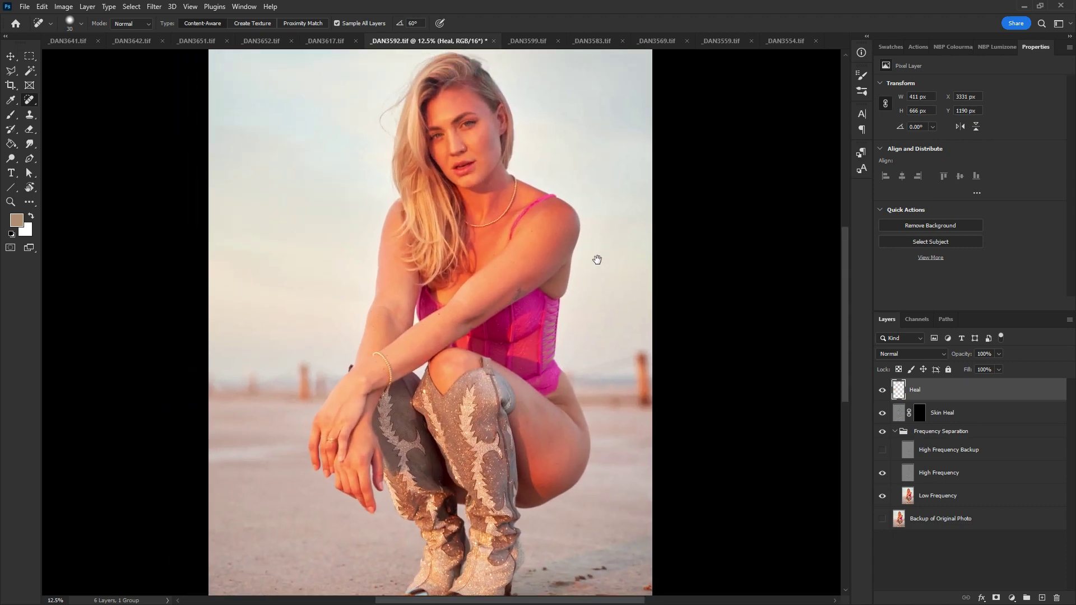
pyautogui.hotkey('ctrl', 'alt', 'w')
pyautogui.click(564, 254)
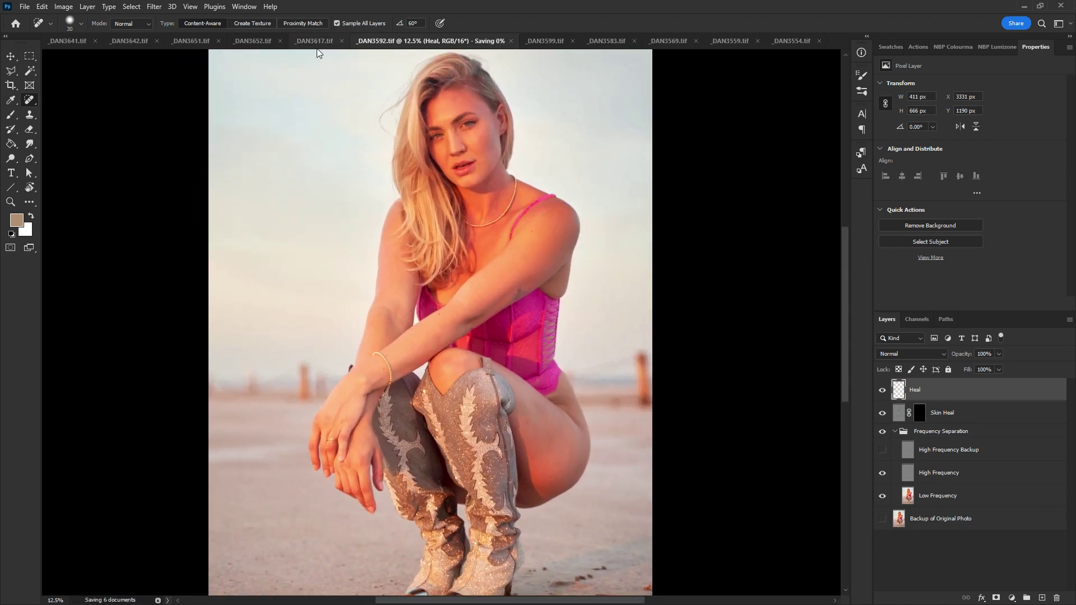
pyautogui.click(311, 42)
pyautogui.click(924, 389)
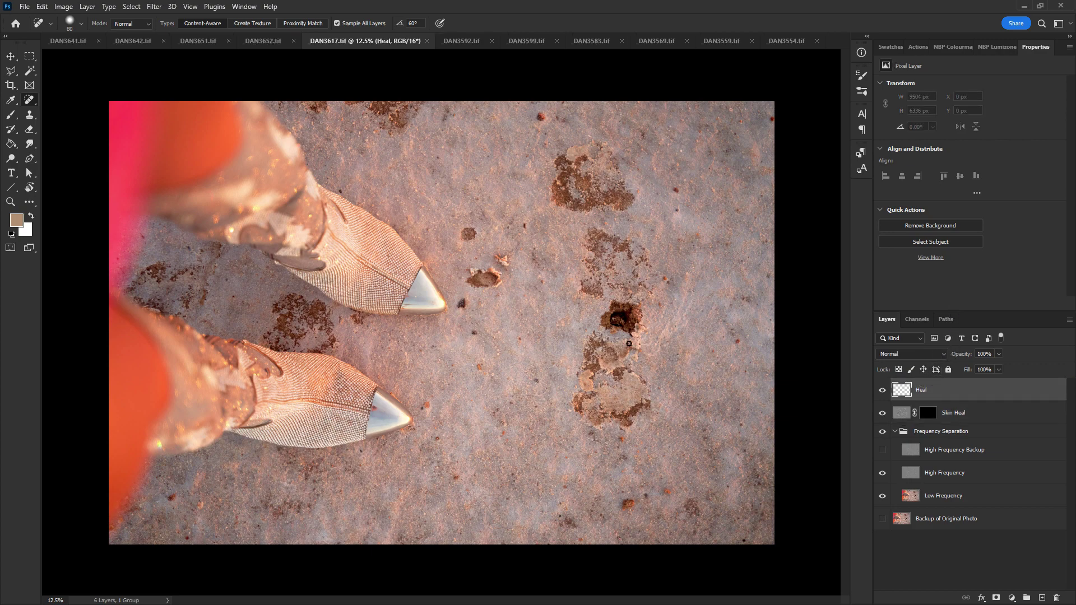
# Step: Spot-heal the dark hole in the ground between the rusty patches with a brush size of 250
pyautogui.press(']')
pyautogui.press(']')
pyautogui.press(']')
pyautogui.press(']')
pyautogui.moveTo(615, 304)
pyautogui.mouseDown()
pyautogui.moveTo(608, 320)
pyautogui.moveTo(625, 310)
pyautogui.moveTo(649, 334)
pyautogui.mouseUp()
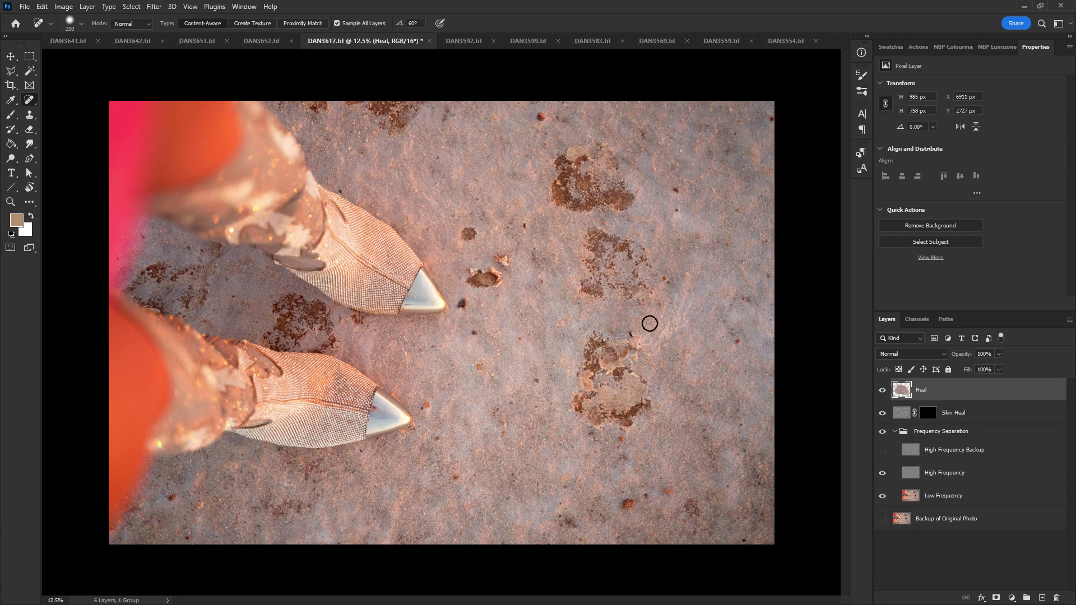
# Step: Spot-heal the residue beside the removed hole and the brown pit near the upper boot's toe with a brush size of 125
pyautogui.press('[')
pyautogui.press('[')
pyautogui.press('[')
pyautogui.click(643, 327)
pyautogui.moveTo(481, 264)
pyautogui.mouseDown()
pyautogui.moveTo(470, 284)
pyautogui.moveTo(490, 268)
pyautogui.moveTo(496, 285)
pyautogui.moveTo(477, 280)
pyautogui.moveTo(507, 259)
pyautogui.moveTo(502, 281)
pyautogui.mouseUp()
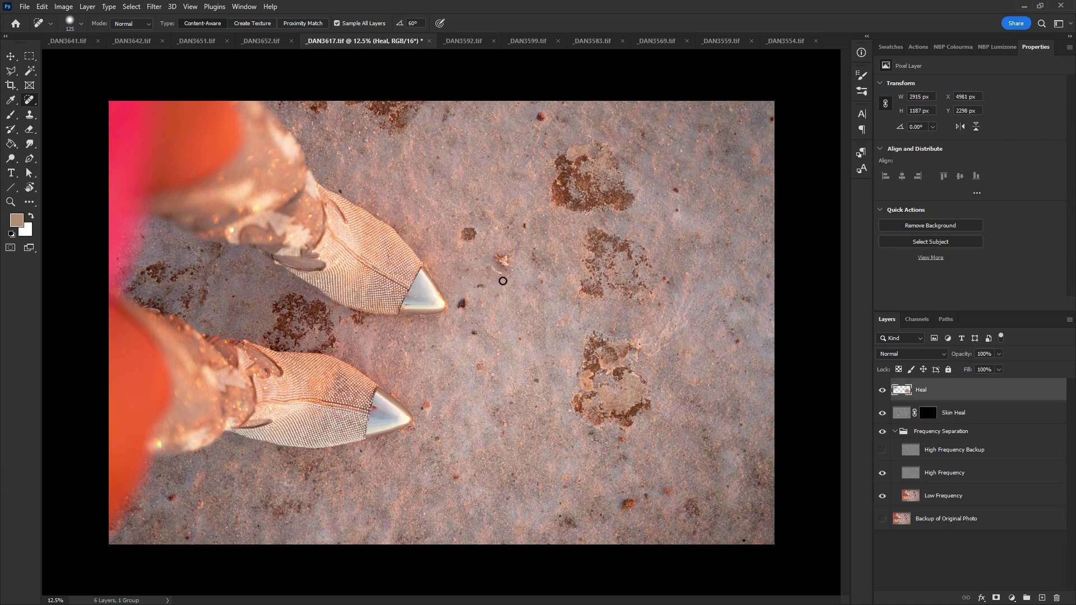
pyautogui.click(470, 276)
pyautogui.click(493, 270)
# Step: Save and close _DAN3617.tif, and switch to _DAN3652.tif
pyautogui.hotkey('ctrl', 'alt', 'w')
pyautogui.click(564, 250)
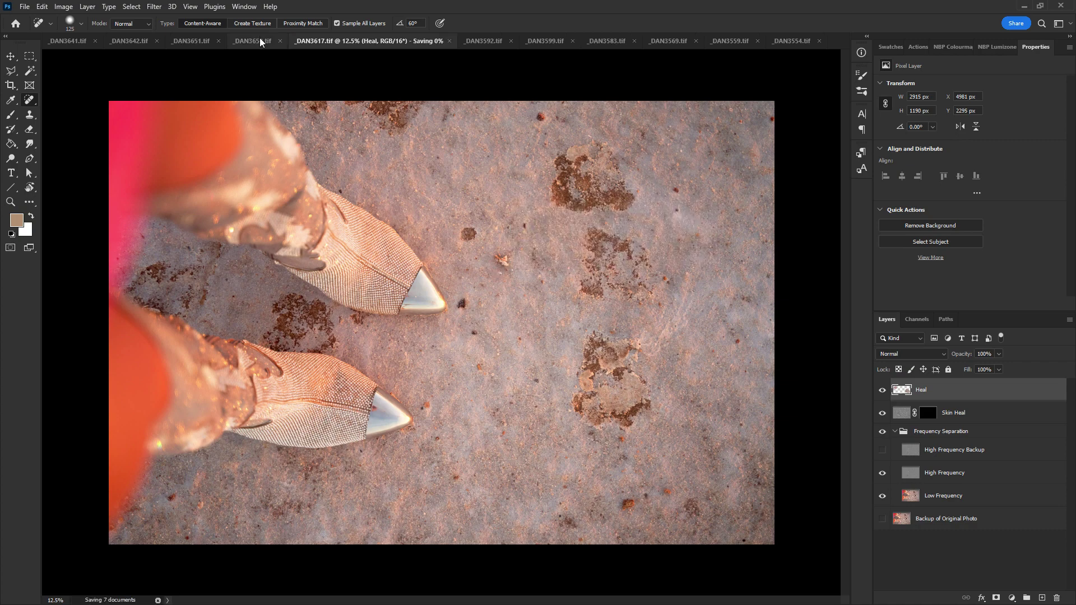
pyautogui.click(260, 38)
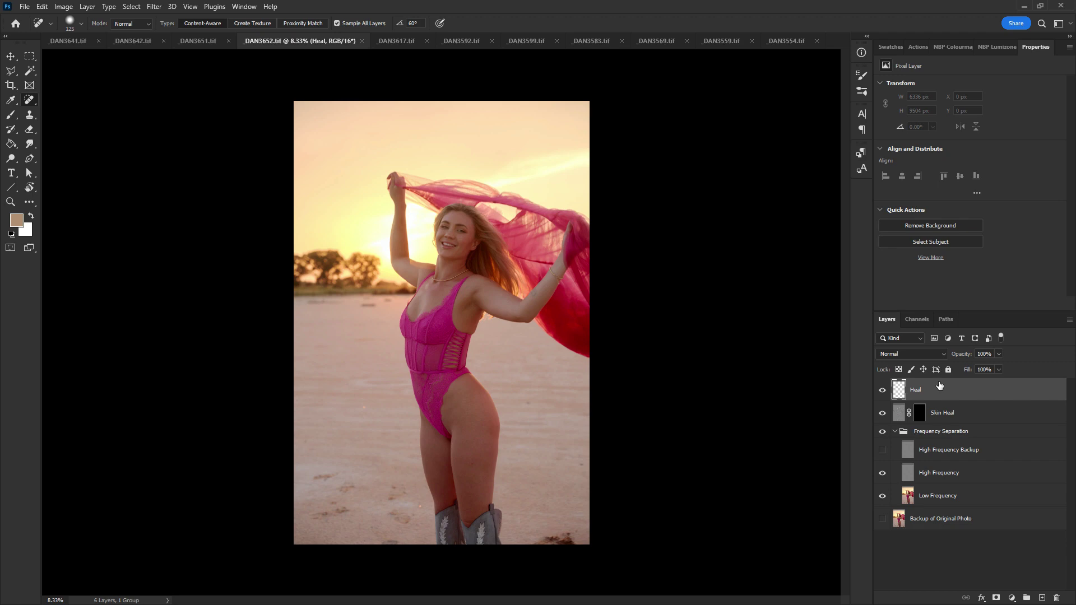
# Step: Spot-heal the dark streaks below the horizon and the bright speck on the sand on the Heal layer with a brush size of 125
pyautogui.hotkey('ctrl', '+')
pyautogui.hotkey('ctrl', '+')
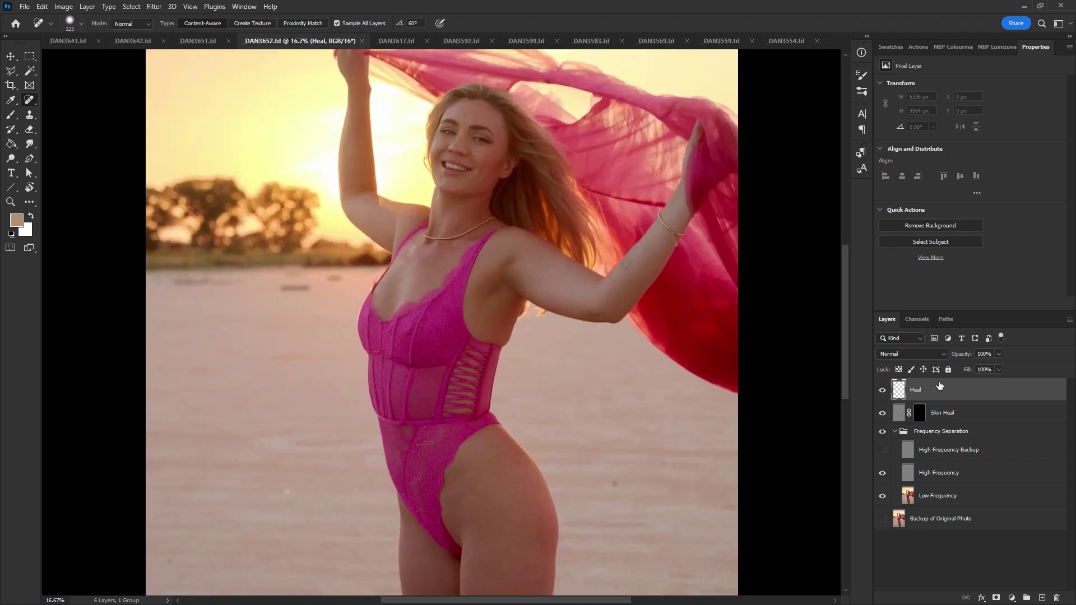
pyautogui.moveTo(287, 288); pyautogui.dragTo(305, 288)
pyautogui.moveTo(175, 282)
pyautogui.mouseDown()
pyautogui.moveTo(311, 292)
pyautogui.moveTo(348, 280)
pyautogui.mouseUp()
pyautogui.click(321, 292)
pyautogui.click(349, 278)
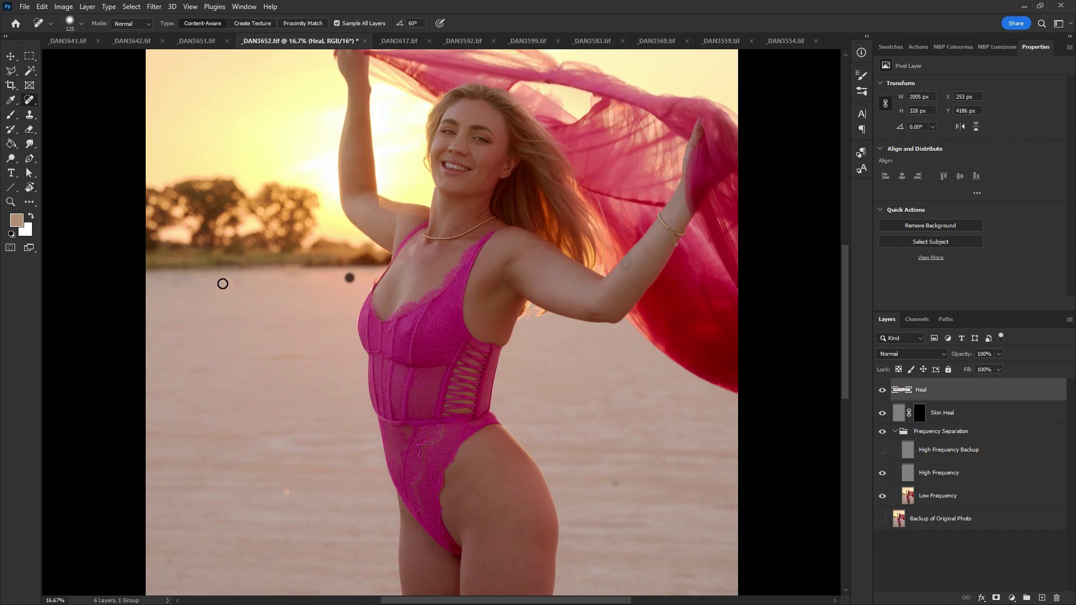
pyautogui.click(230, 286)
pyautogui.click(288, 492)
pyautogui.moveTo(173, 280); pyautogui.dragTo(184, 288)
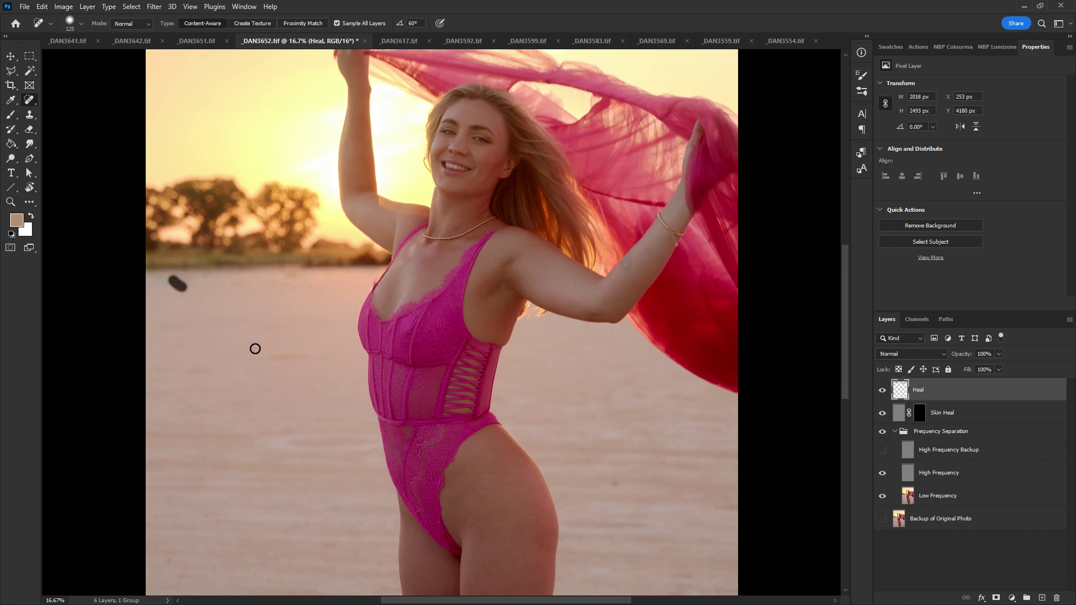
# Step: Spot-heal the blemish on the model's cheek with a brush size of 90
pyautogui.hotkey('ctrl', '+')
pyautogui.moveTo(567, 144)
pyautogui.mouseDown()
pyautogui.moveTo(476, 396)
pyautogui.moveTo(488, 351)
pyautogui.mouseUp()
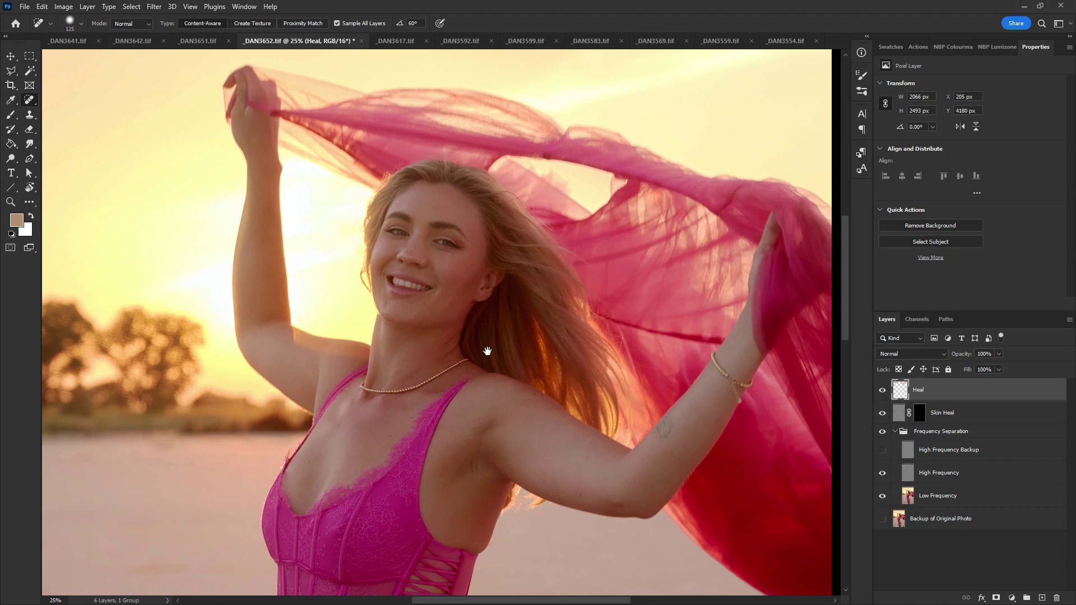
pyautogui.press('[')
pyautogui.press('p')
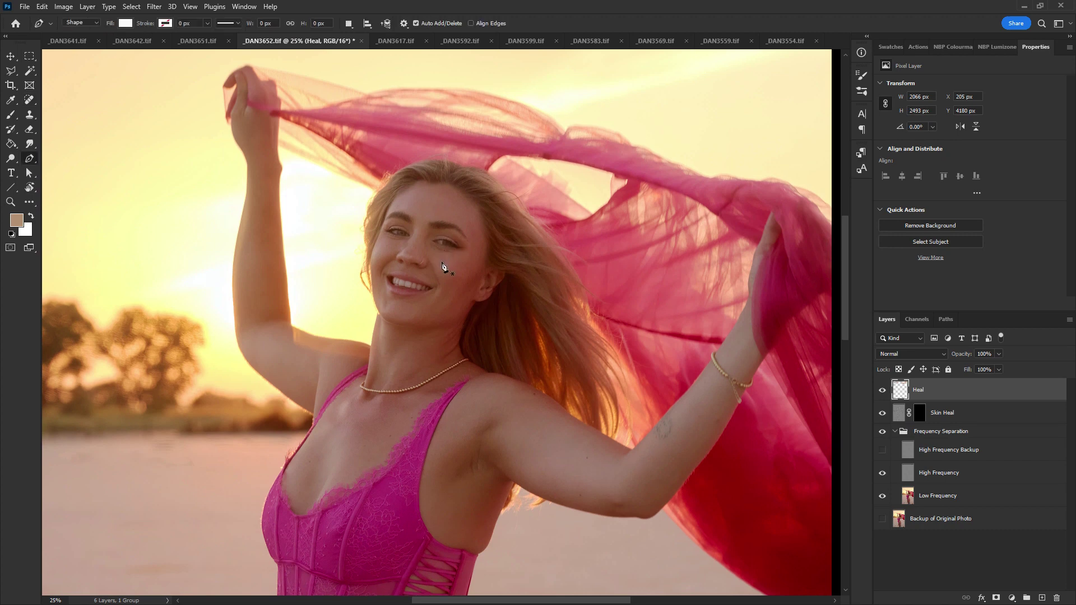
pyautogui.press('j')
pyautogui.press('[')
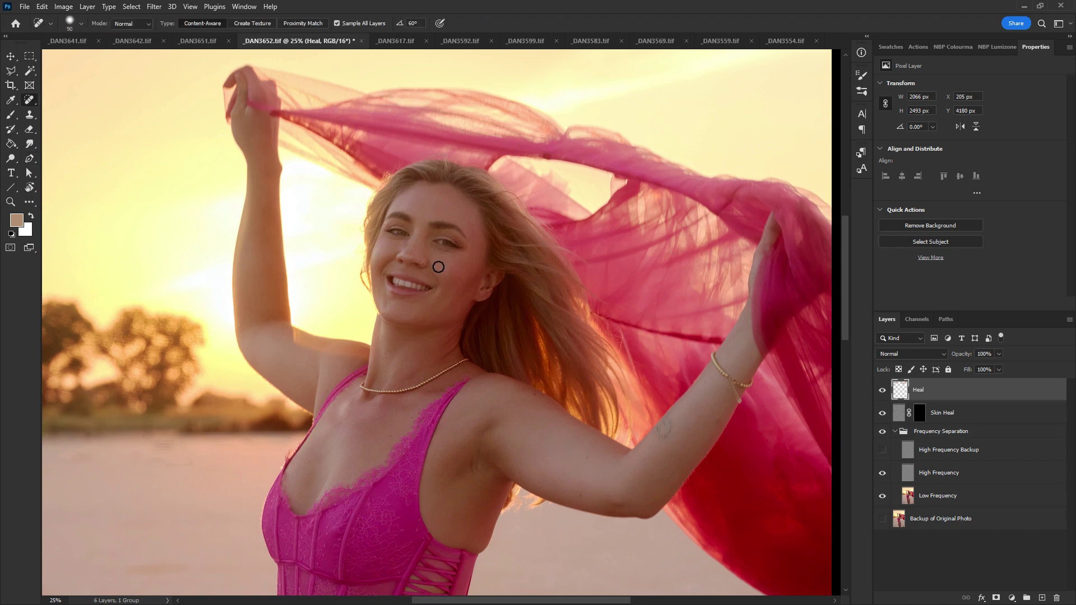
pyautogui.click(439, 261)
# Step: Spot-heal the bright speck on the sand beside the model's boots with a brush size of 250
pyautogui.moveTo(517, 522); pyautogui.dragTo(557, 91)
pyautogui.moveTo(553, 464); pyautogui.dragTo(520, 205)
pyautogui.press(']')
pyautogui.press(']')
pyautogui.press(']')
pyautogui.press(']')
pyautogui.press(']')
pyautogui.press(']')
pyautogui.press(']')
pyautogui.press(']')
pyautogui.press(']')
pyautogui.press(']')
pyautogui.press(']')
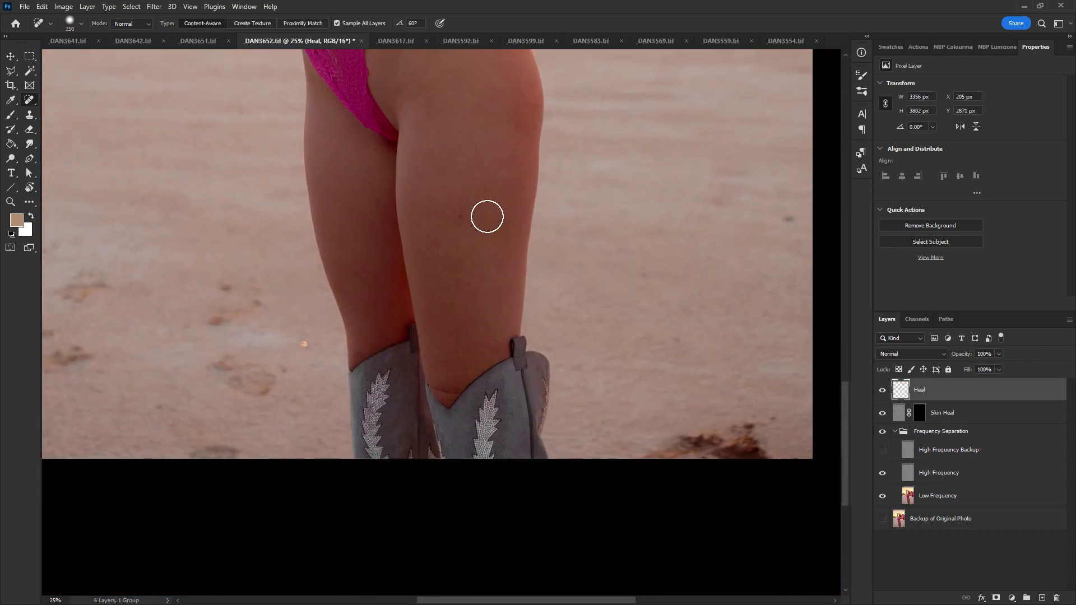
pyautogui.hotkey('ctrl', '-')
pyautogui.click(349, 338)
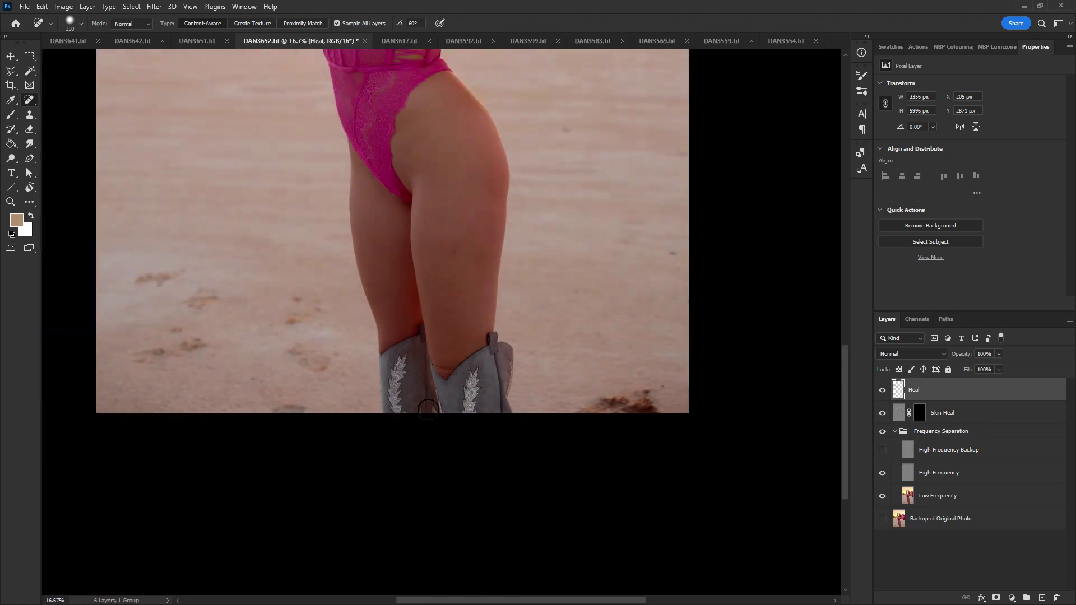
# Step: Spot-heal the two dark specks on the sand behind the model's legs with a brush size of 150
pyautogui.press('[')
pyautogui.press('[')
pyautogui.click(673, 257)
pyautogui.click(565, 128)
# Step: Spot-heal the dark debris patch in the photo's lower right corner with a brush size of 700
pyautogui.hotkey('ctrl', '-')
pyautogui.hotkey('ctrl', '-')
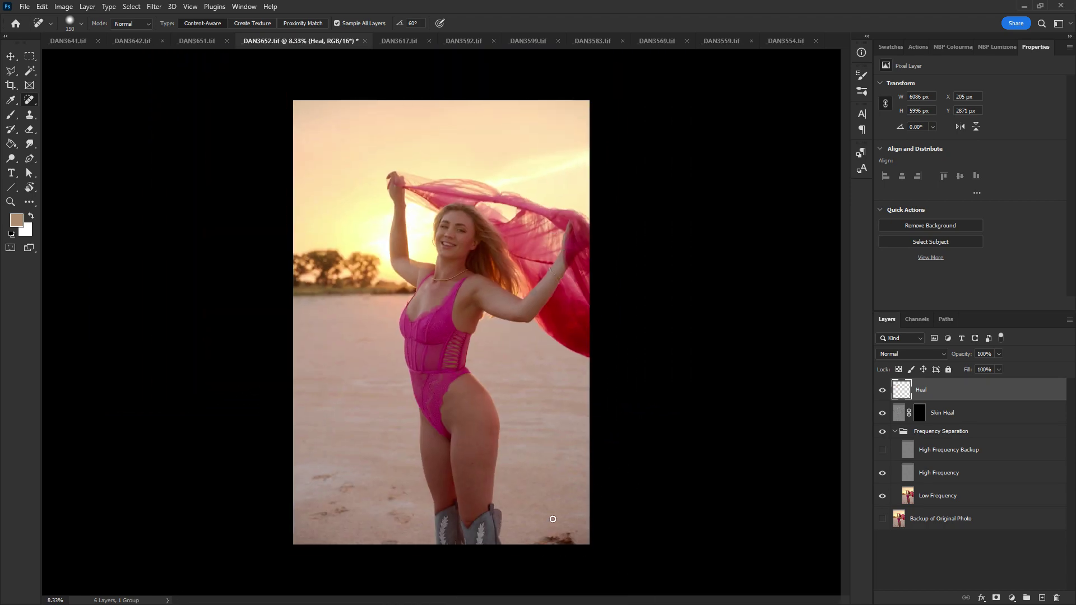
pyautogui.press(']')
pyautogui.press(']')
pyautogui.press(']')
pyautogui.press(']')
pyautogui.press(']')
pyautogui.press(']')
pyautogui.press(']')
pyautogui.moveTo(537, 542); pyautogui.dragTo(588, 533)
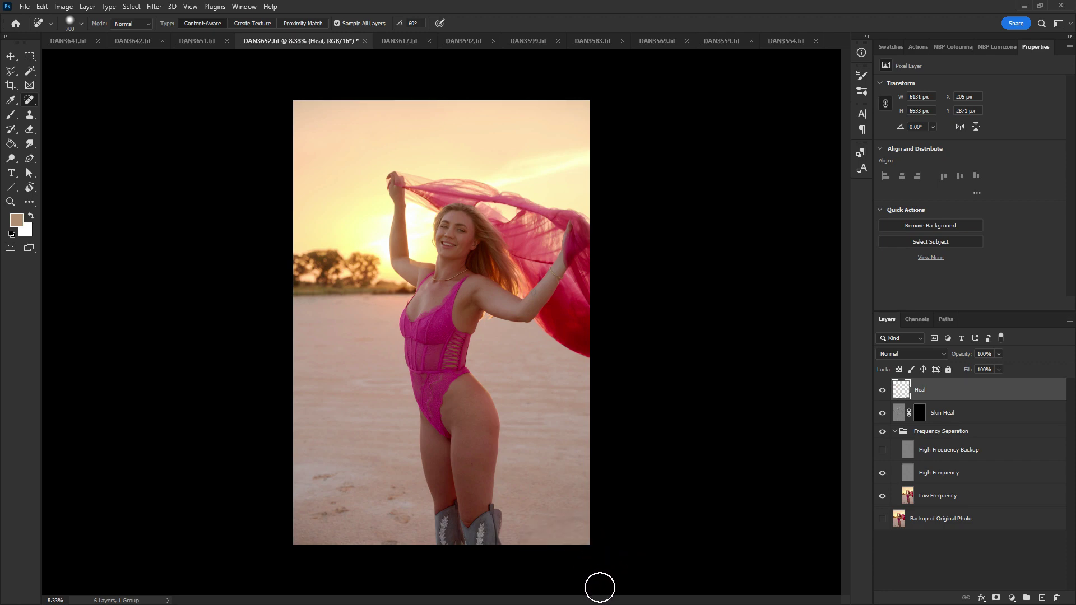
# Step: Save and close _DAN3652.tif, and switch to _DAN3651.tif with its Heal layer selected
pyautogui.hotkey('ctrl', 'alt', 'w')
pyautogui.click(563, 255)
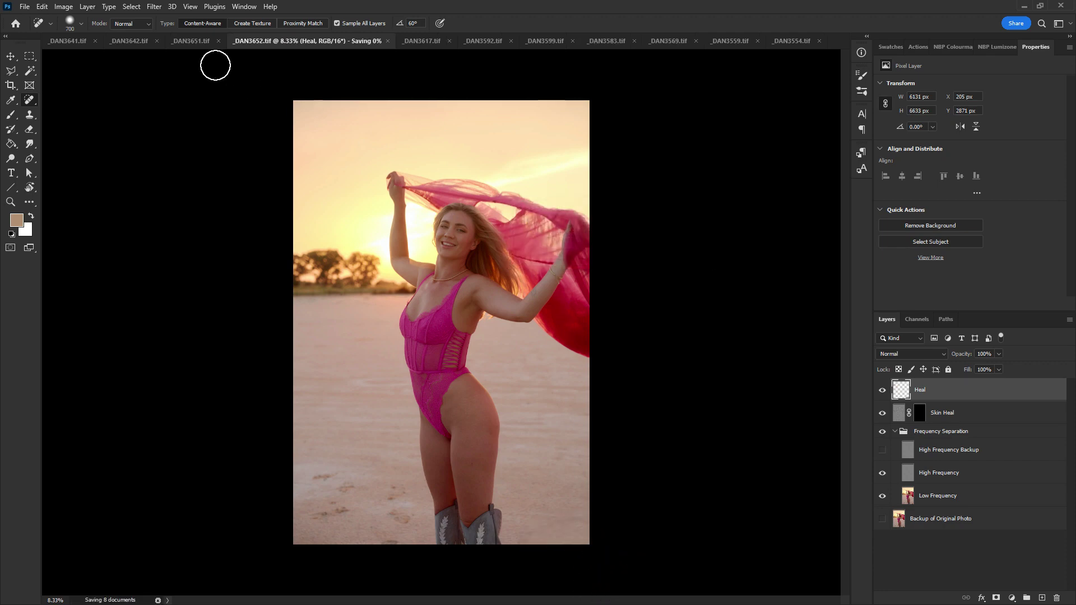
pyautogui.click(197, 43)
pyautogui.click(950, 388)
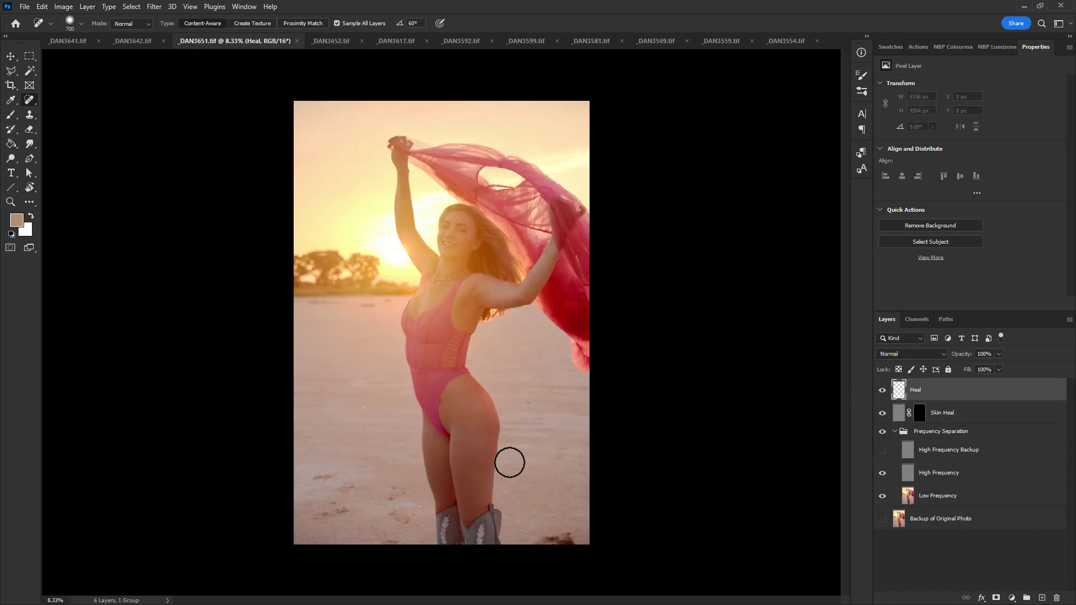
# Step: Spot-heal the dark streaks on the sand below the tree line on the Heal layer with a brush size of 200
pyautogui.hotkey('ctrl', '+')
pyautogui.hotkey('ctrl', '+')
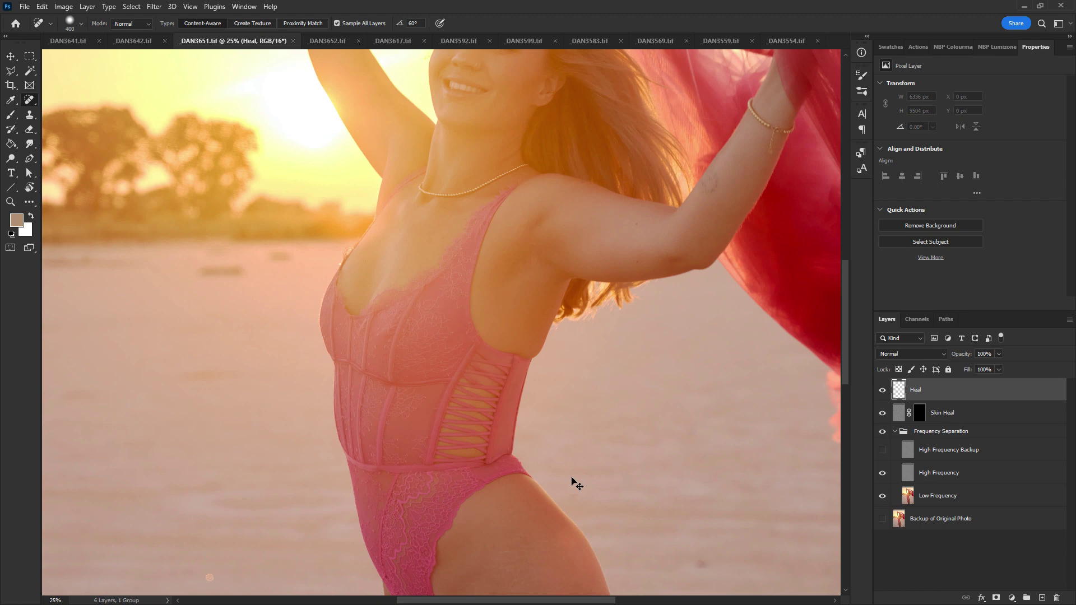
pyautogui.press('[')
pyautogui.press('[')
pyautogui.press('[')
pyautogui.press('[')
pyautogui.press('[')
pyautogui.moveTo(341, 249); pyautogui.dragTo(469, 313)
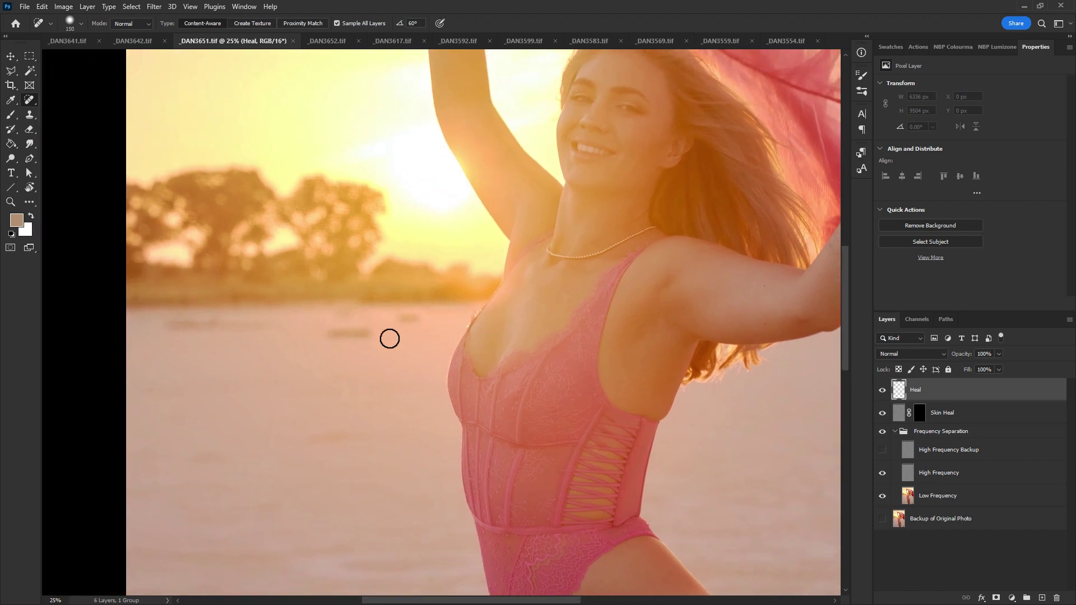
pyautogui.press(']')
pyautogui.moveTo(334, 329); pyautogui.dragTo(359, 330)
pyautogui.click(405, 321)
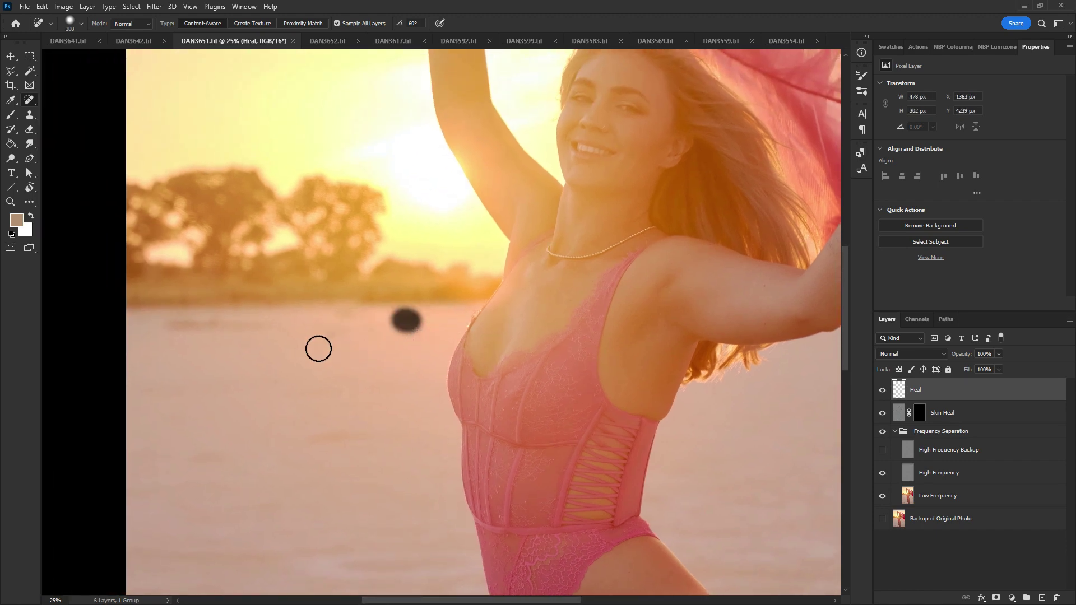
pyautogui.moveTo(175, 325); pyautogui.dragTo(280, 330)
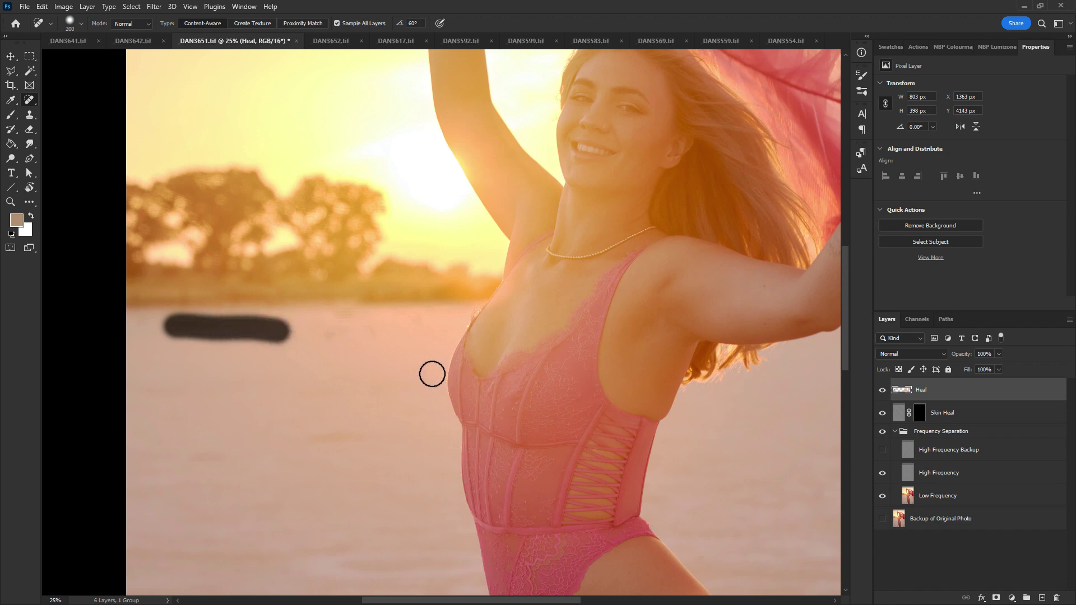
pyautogui.click(334, 334)
# Step: Spot-heal the leftover marks on the sand just below the horizon, out toward the photo's left edge
pyautogui.hscroll(2, 182, 329)
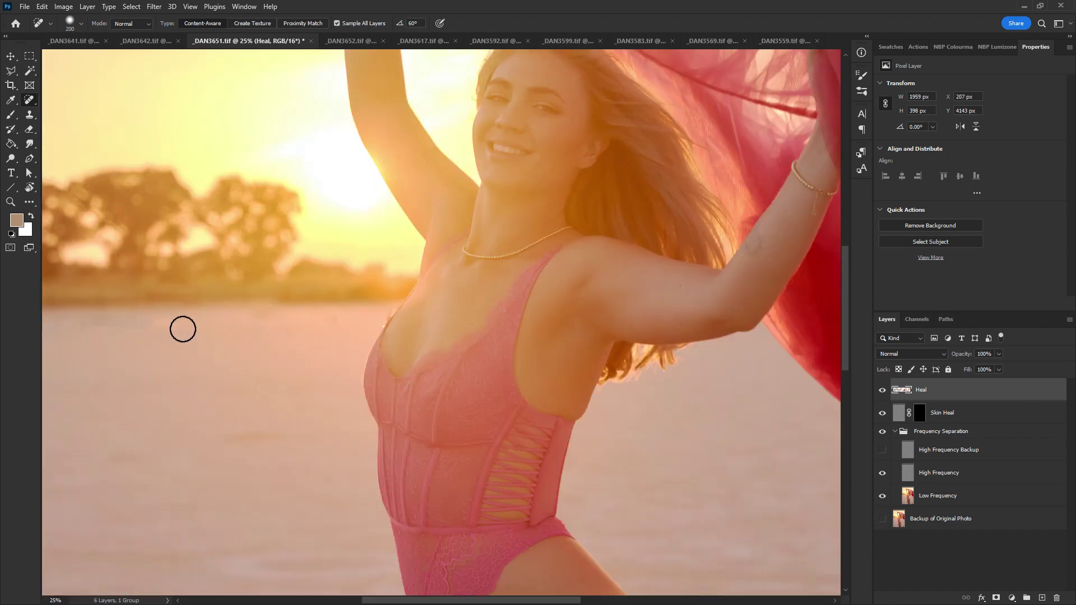
pyautogui.click(347, 321)
pyautogui.click(177, 327)
pyautogui.moveTo(159, 329); pyautogui.dragTo(90, 322)
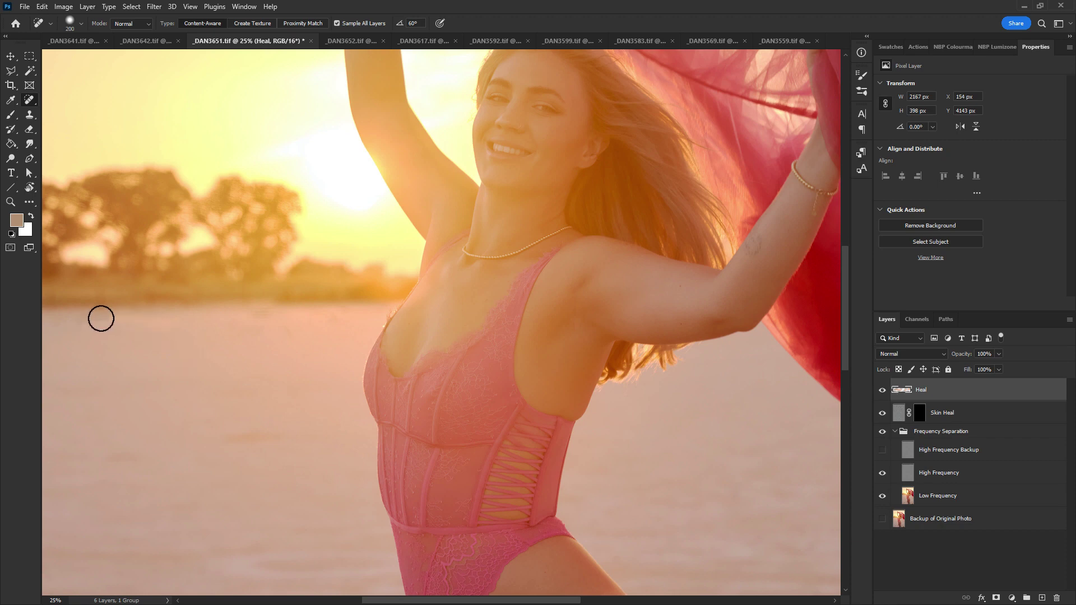
pyautogui.moveTo(102, 320); pyautogui.dragTo(82, 320)
# Step: Add a new layer above the Heal layer and rotate the canvas view to -54°
pyautogui.hotkey('ctrl', 'shift', 'alt', 'n')
pyautogui.moveTo(292, 437); pyautogui.dragTo(409, 440)
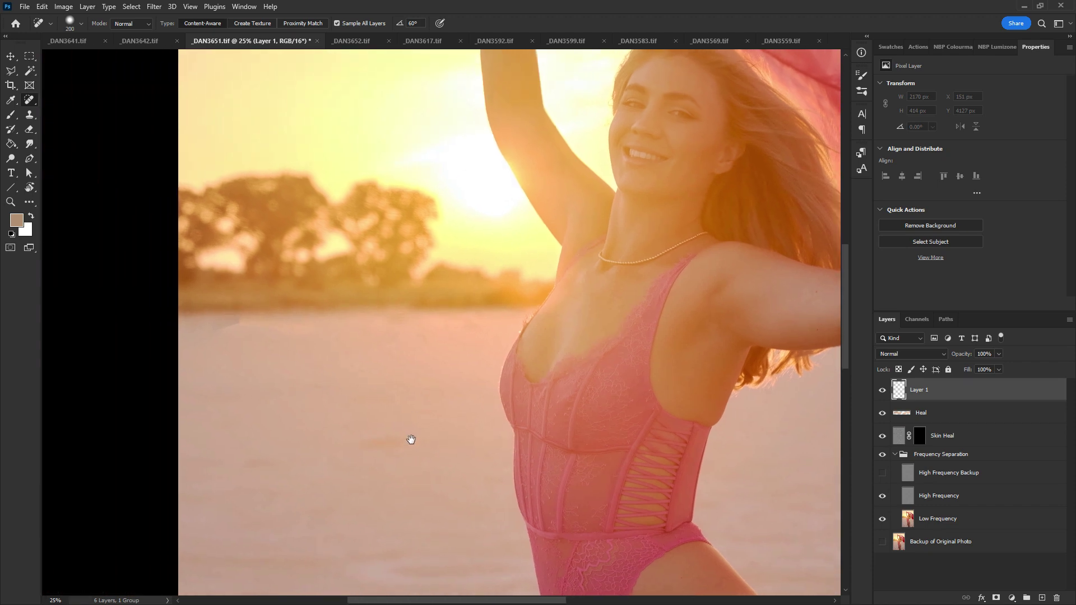
pyautogui.press('r')
pyautogui.click(432, 516)
pyautogui.moveTo(432, 515); pyautogui.dragTo(518, 455)
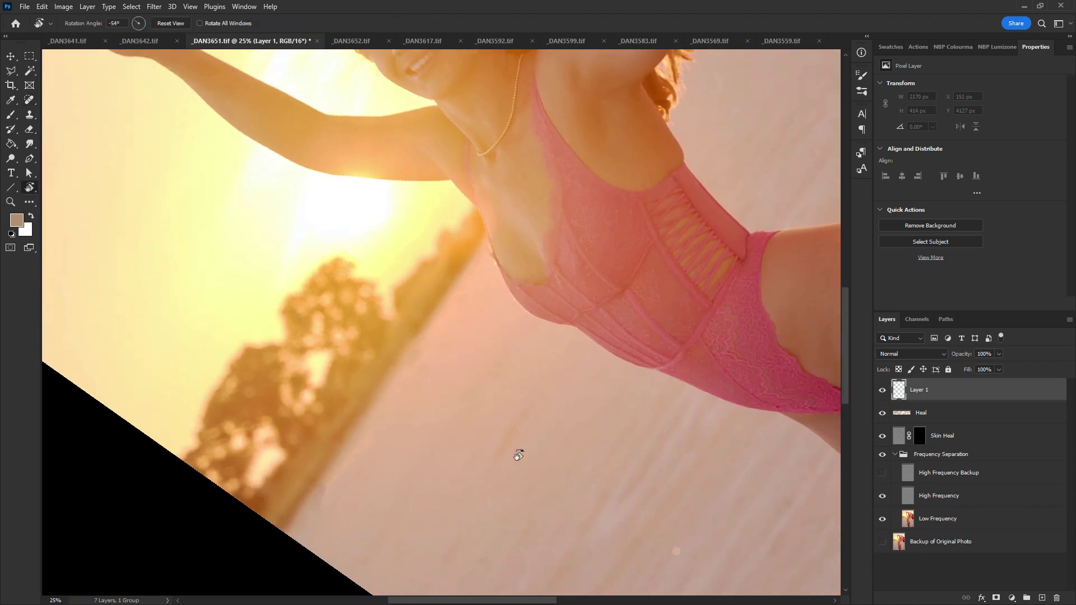
# Step: Smooth the smudged sand along the horizon on the new layer with the Healing Brush at size 175, sampling clean sand nearby
pyautogui.press('j')
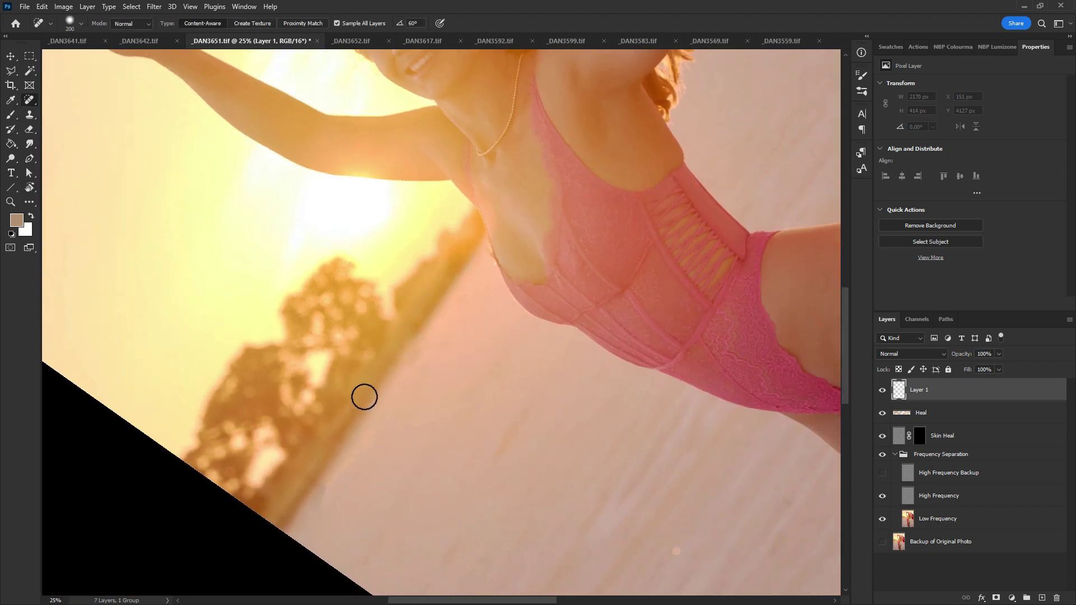
pyautogui.hotkey('shift', 'j')
pyautogui.hotkey('shift', 'j')
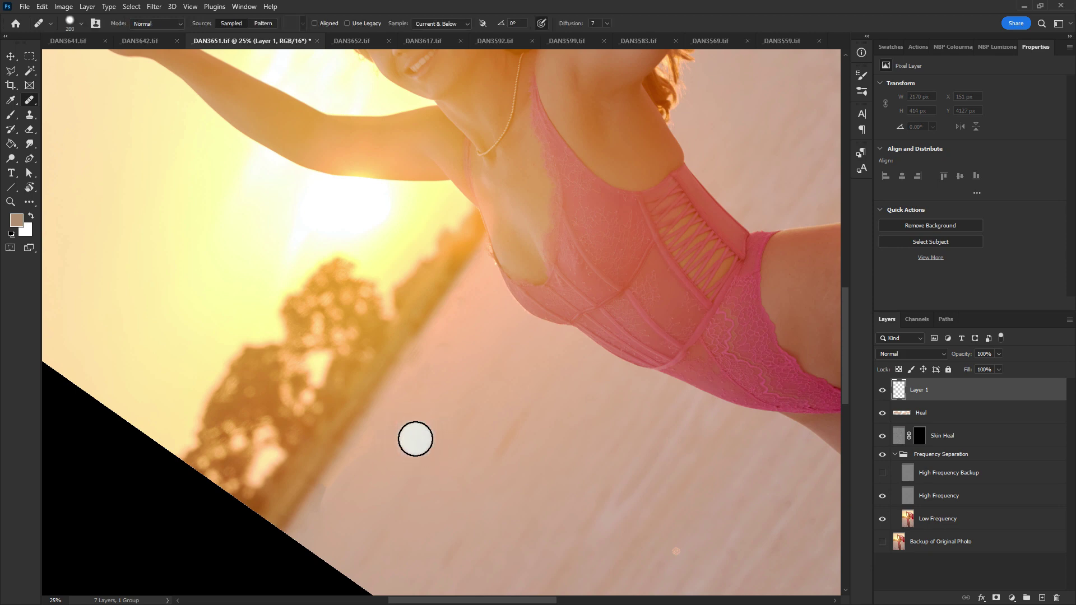
pyautogui.press('[')
pyautogui.press('[')
pyautogui.press('[')
pyautogui.keyDown('alt'); pyautogui.click(424, 472); pyautogui.keyUp('alt')
pyautogui.moveTo(324, 507)
pyautogui.mouseDown()
pyautogui.moveTo(387, 406)
pyautogui.moveTo(383, 461)
pyautogui.moveTo(327, 476)
pyautogui.moveTo(317, 507)
pyautogui.moveTo(371, 433)
pyautogui.moveTo(325, 516)
pyautogui.moveTo(343, 501)
pyautogui.mouseUp()
pyautogui.hotkey('ctrl', 'z')
pyautogui.keyDown('alt'); pyautogui.click(447, 392); pyautogui.keyUp('alt')
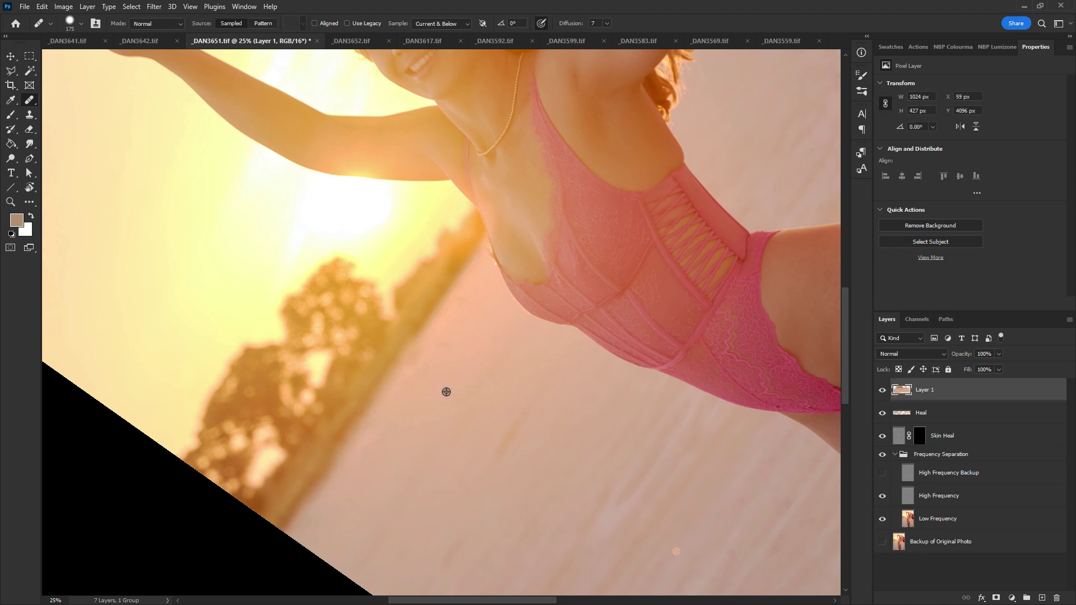
pyautogui.moveTo(427, 368)
pyautogui.mouseDown()
pyautogui.moveTo(462, 313)
pyautogui.moveTo(419, 372)
pyautogui.moveTo(545, 317)
pyautogui.moveTo(525, 508)
pyautogui.moveTo(527, 472)
pyautogui.moveTo(548, 431)
pyautogui.mouseUp()
# Step: Reset the canvas view rotation to 0°, and save and close _DAN3651.tif
pyautogui.press('r')
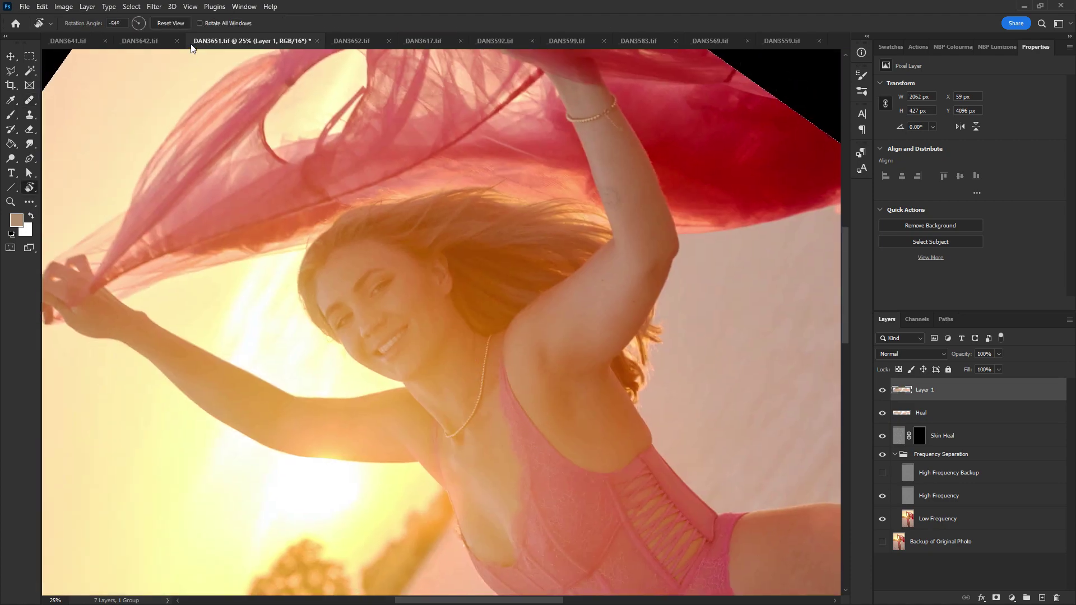
pyautogui.click(178, 25)
pyautogui.hotkey('ctrl', '-')
pyautogui.moveTo(627, 386); pyautogui.dragTo(637, 140)
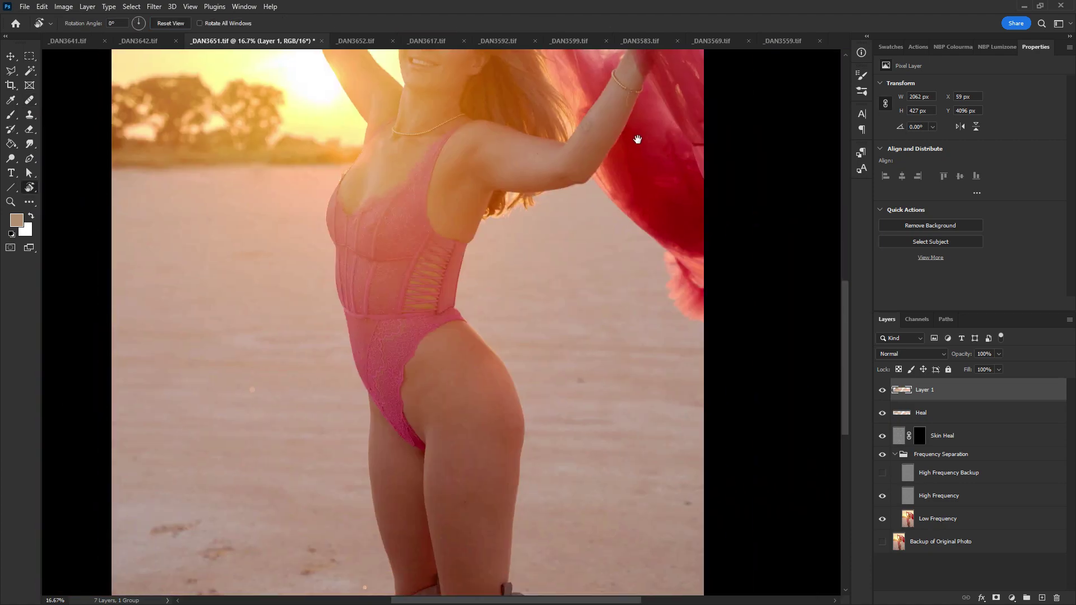
pyautogui.hotkey('ctrl', '-')
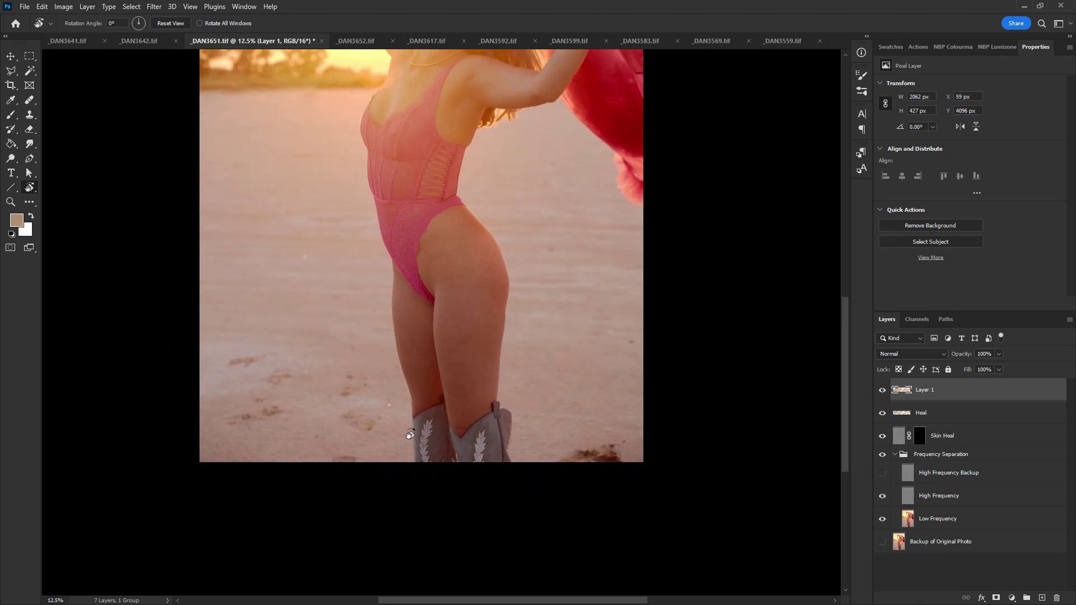
pyautogui.press('j')
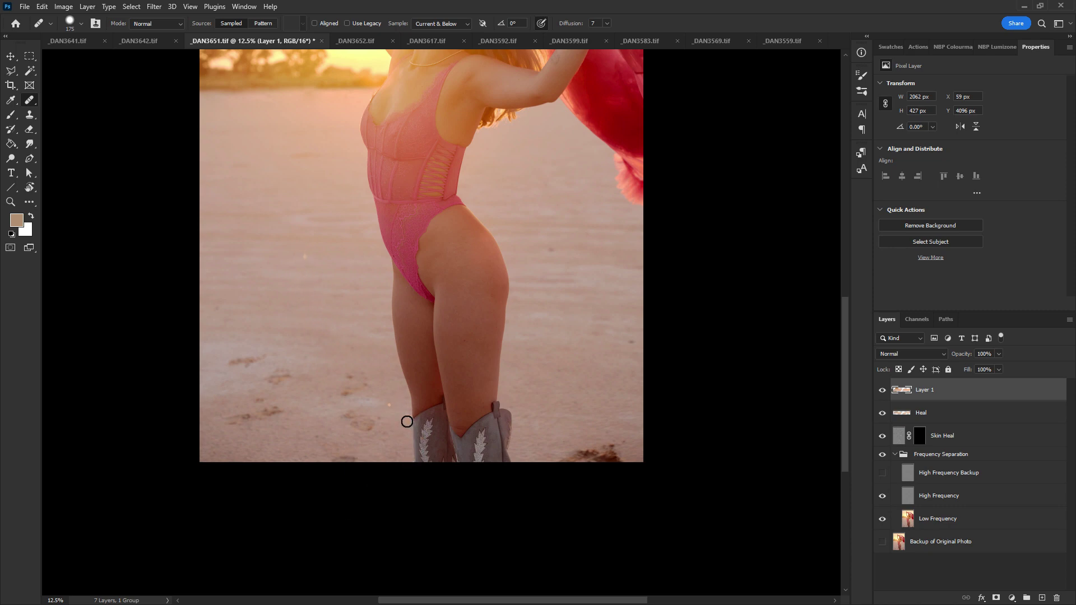
pyautogui.hotkey('ctrl', 'alt', 'w')
pyautogui.click(568, 254)
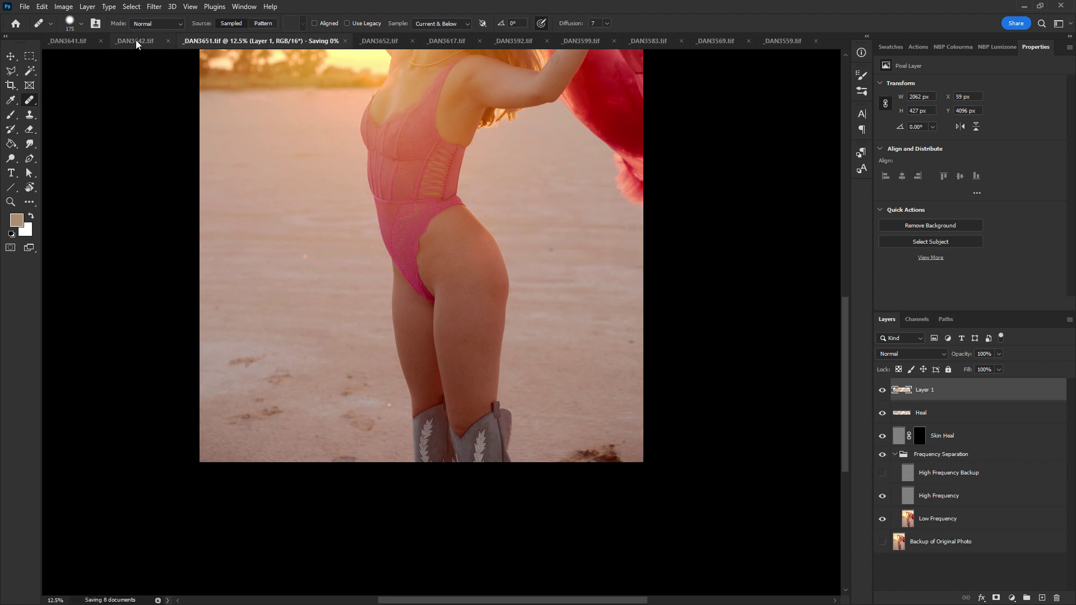
# Step: Switch to _DAN3642.tif and examine the skin, the veil and the sand around the boots for marks that still need healing
pyautogui.click(137, 43)
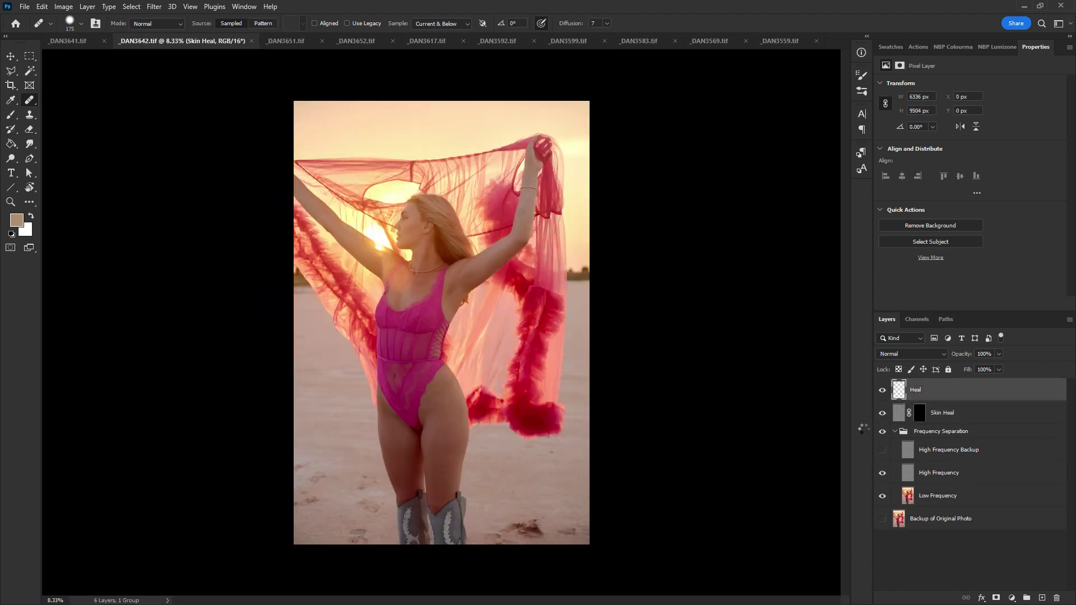
pyautogui.hotkey('ctrl', '+')
pyautogui.hotkey('ctrl', '+')
pyautogui.hotkey('ctrl', '+')
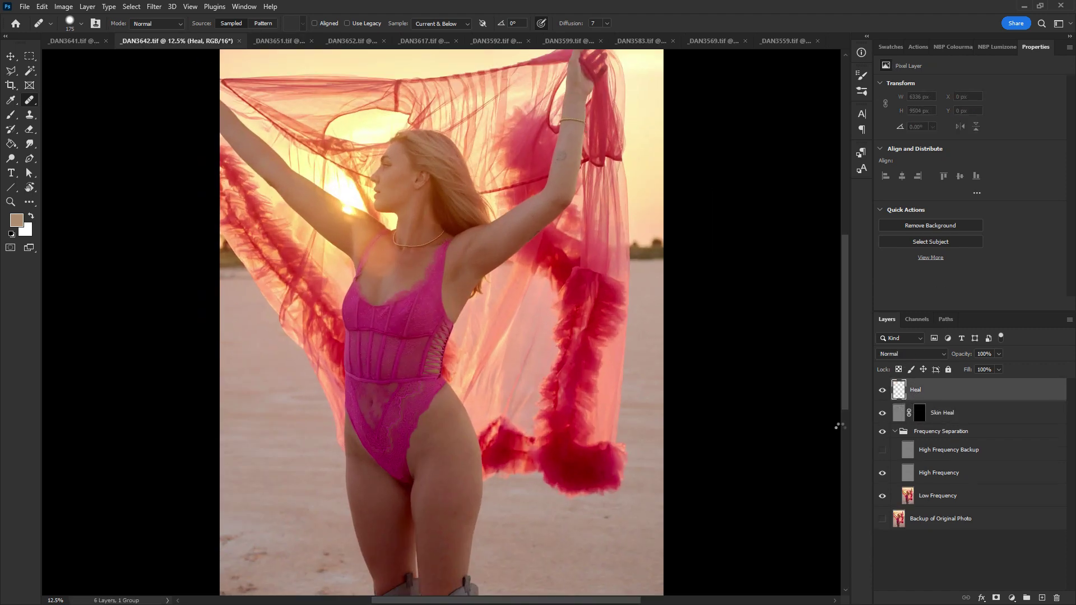
pyautogui.press('[')
pyautogui.press('[')
pyautogui.press('[')
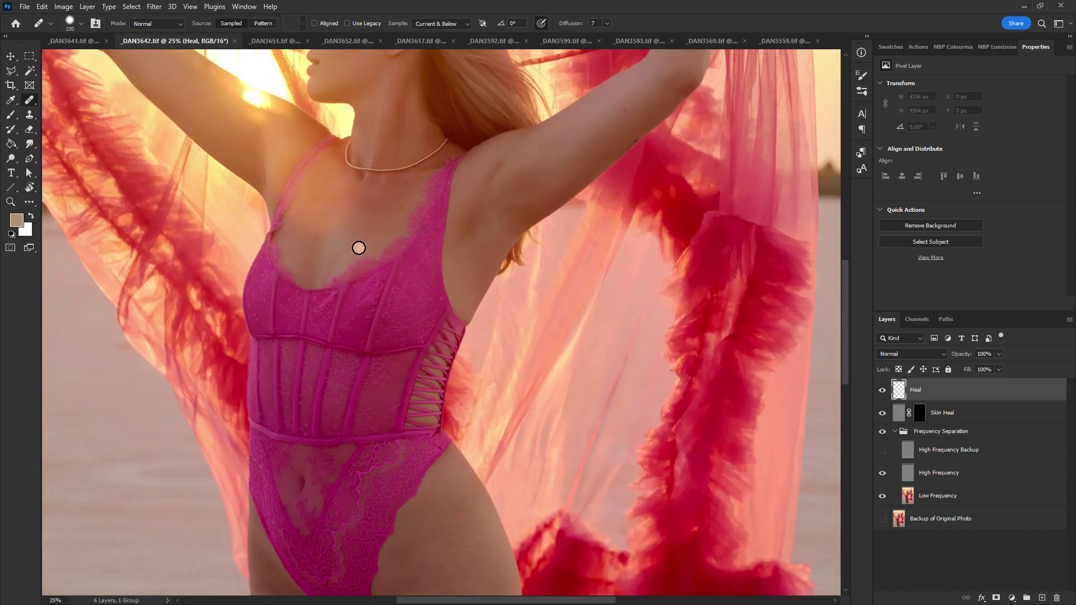
pyautogui.moveTo(429, 294); pyautogui.dragTo(446, 380)
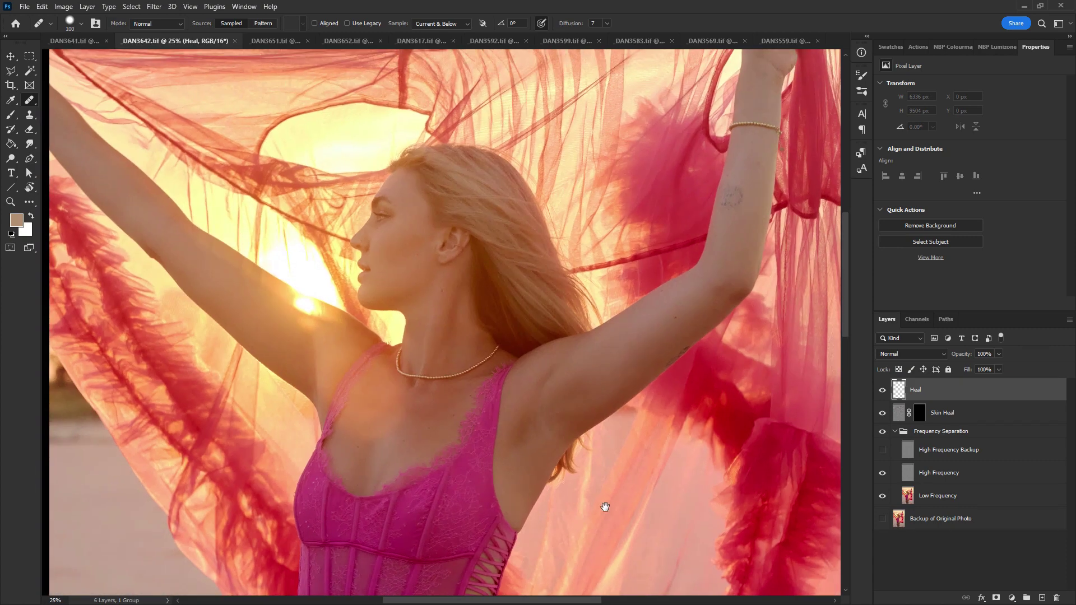
pyautogui.moveTo(605, 507); pyautogui.dragTo(553, 108)
pyautogui.moveTo(547, 444); pyautogui.dragTo(581, 187)
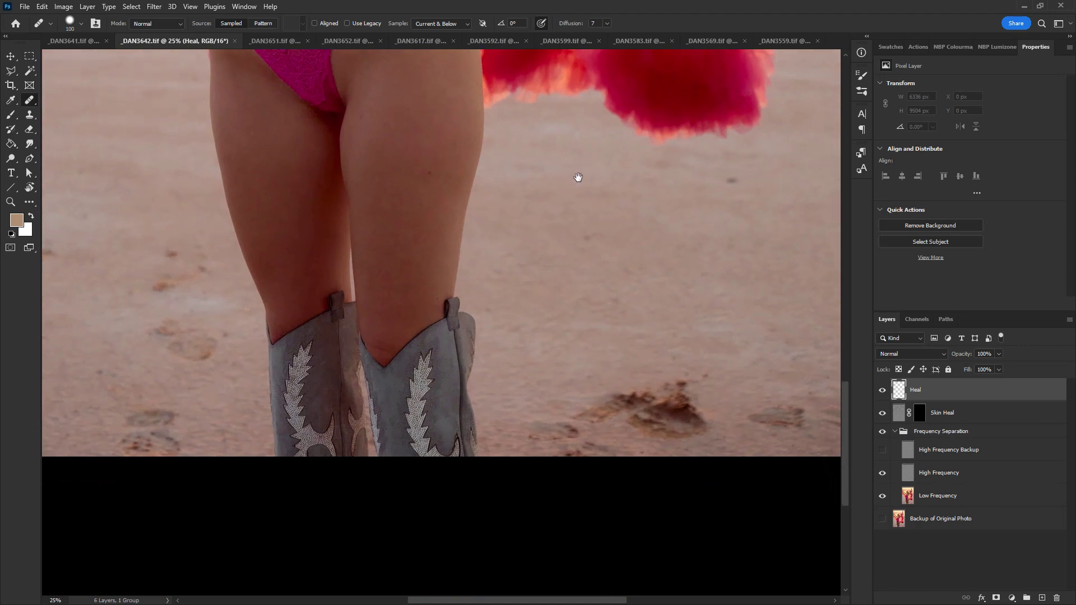
pyautogui.hotkey('ctrl', '-')
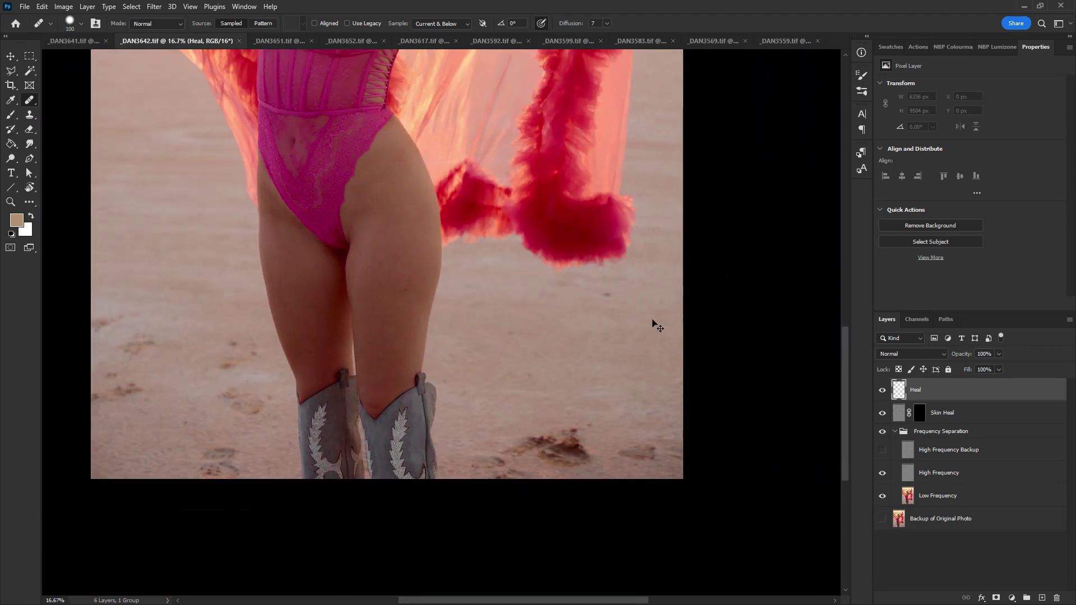
pyautogui.hotkey('ctrl', '-')
pyautogui.moveTo(533, 228); pyautogui.dragTo(556, 531)
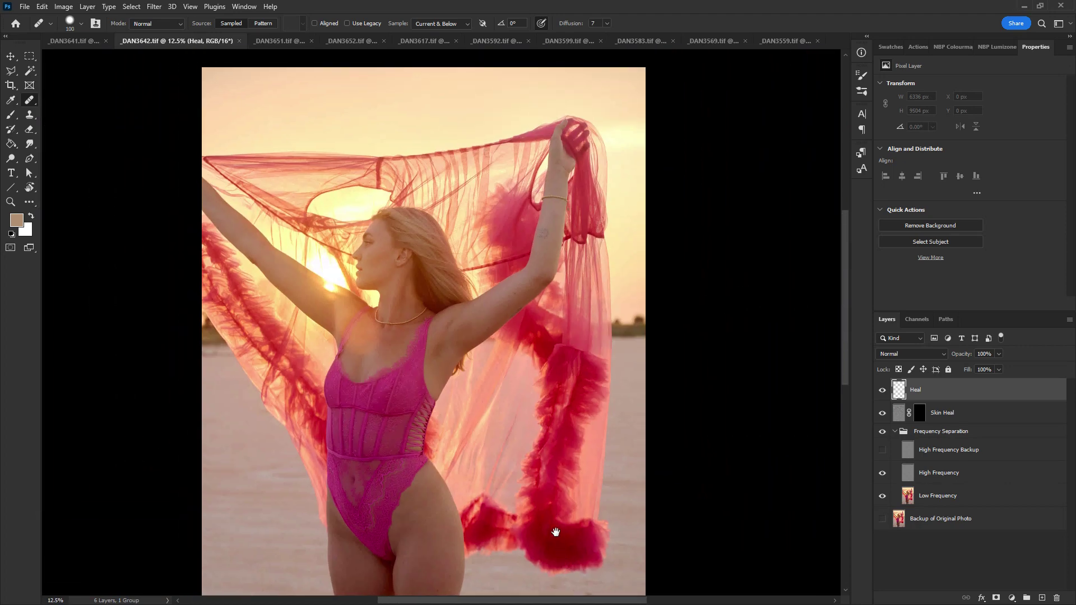
# Step: Toggle the Heal layer off and on to compare, and save and close _DAN3642.tif
pyautogui.click(882, 391)
pyautogui.click(882, 391)
pyautogui.hotkey('ctrl', 'w')
pyautogui.click(560, 257)
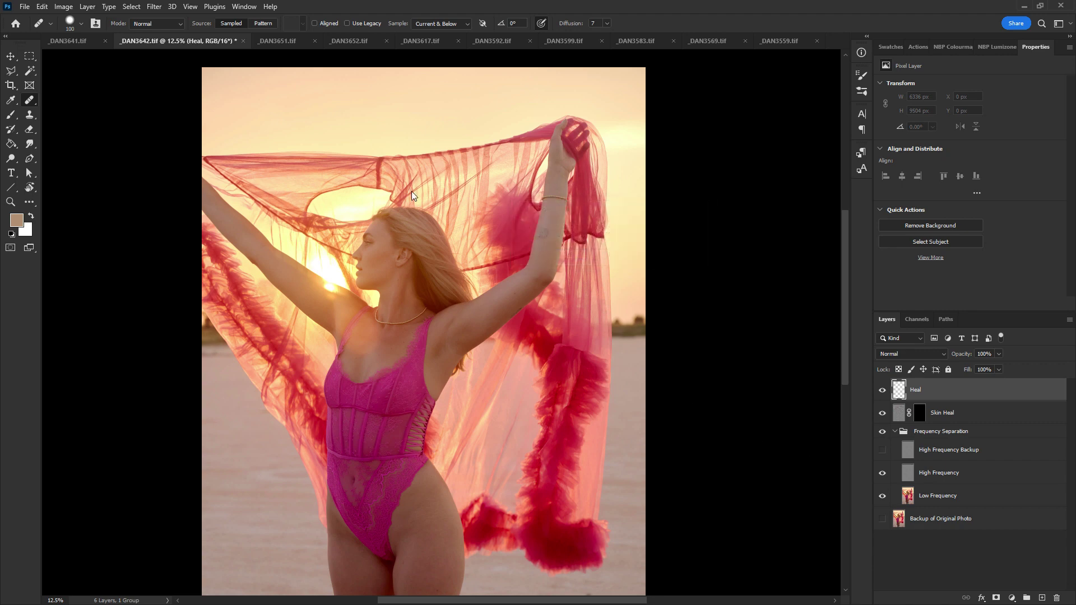
# Step: Switch to _DAN3641.tif, select the Heal layer, and check the portrait and the sand around the boots for flaws
pyautogui.click(73, 41)
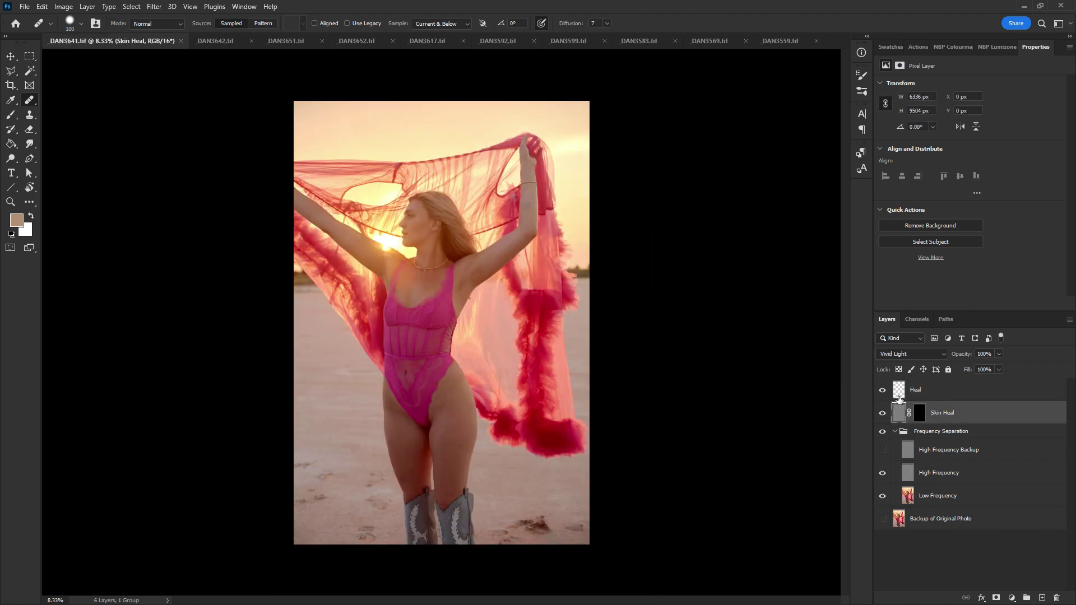
pyautogui.click(911, 391)
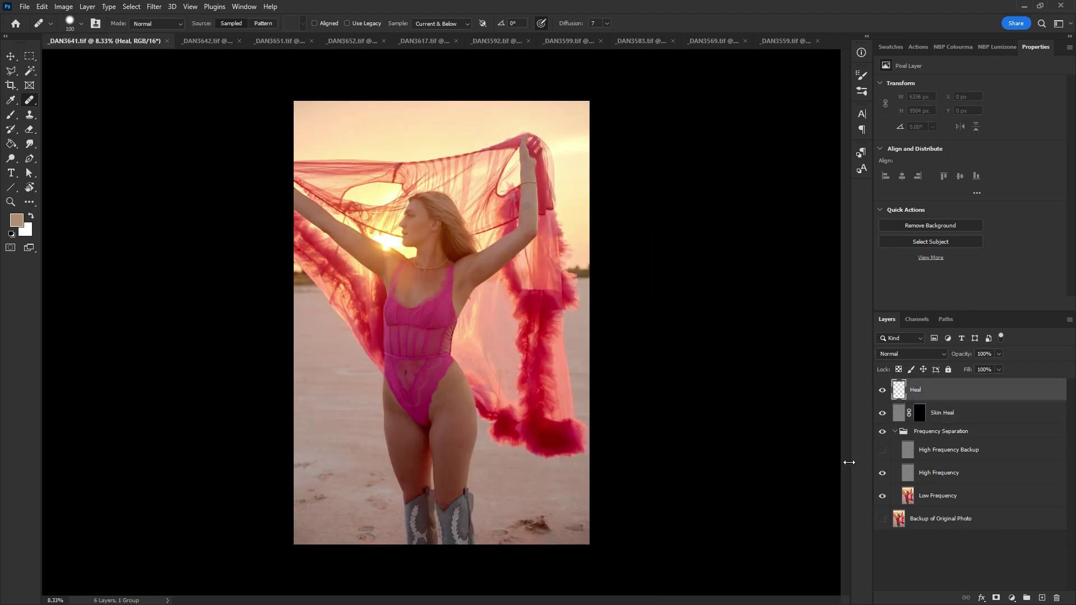
pyautogui.hotkey('ctrl', '+')
pyautogui.hotkey('ctrl', '+')
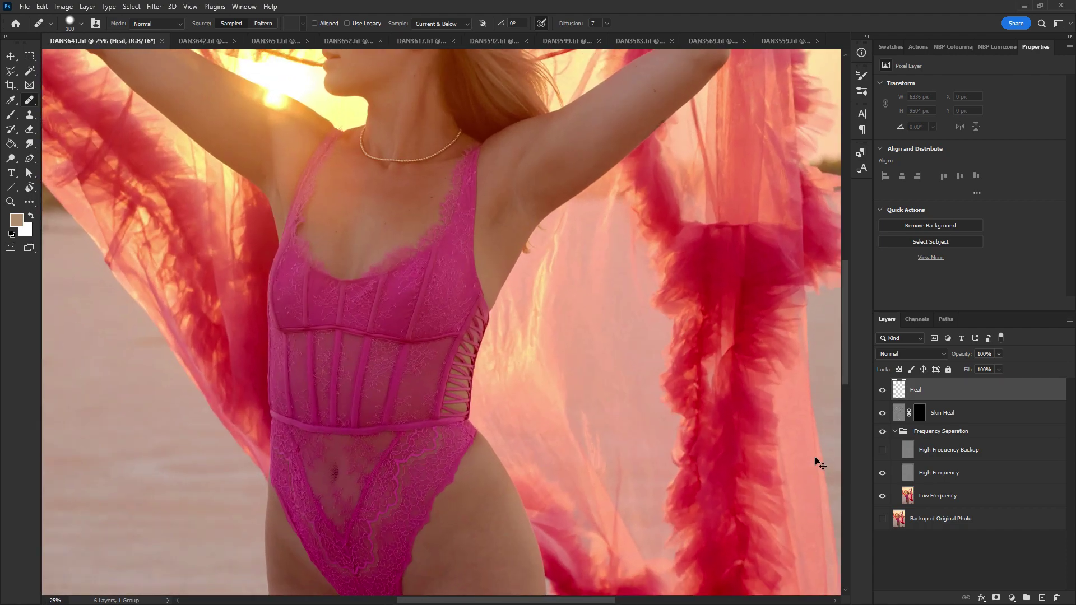
pyautogui.moveTo(480, 173); pyautogui.dragTo(496, 430)
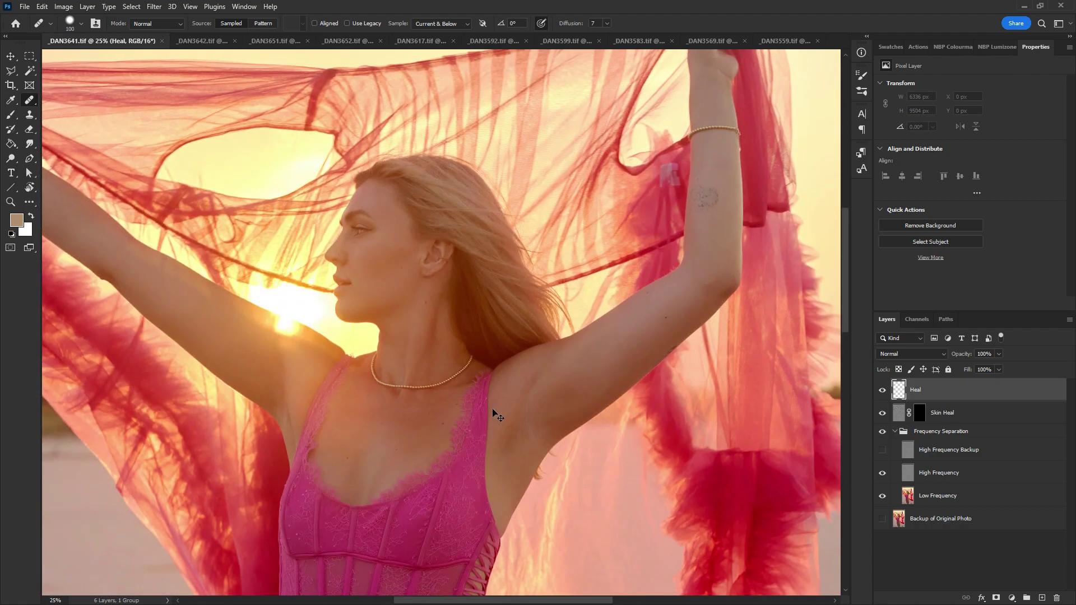
pyautogui.hotkey('ctrl', '-')
pyautogui.moveTo(620, 504); pyautogui.dragTo(547, 120)
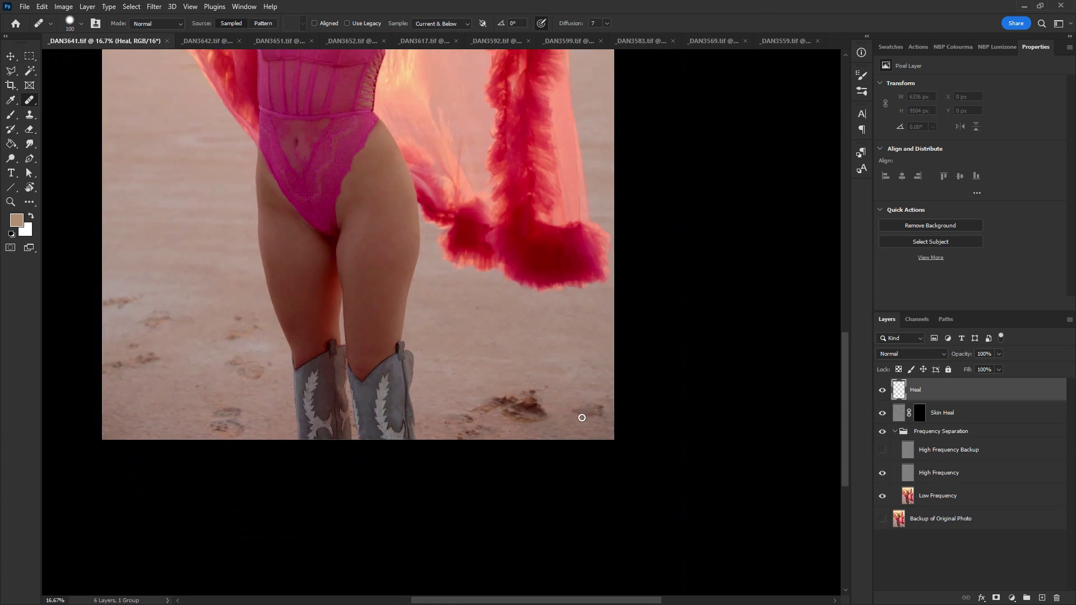
# Step: Remove the dark debris patch and surrounding marks on the sand to the right of the boots with the Spot Healing Brush at size 300
pyautogui.hotkey('ctrl', '-')
pyautogui.press(']')
pyautogui.press(']')
pyautogui.press(']')
pyautogui.press(']')
pyautogui.press(']')
pyautogui.press(']')
pyautogui.press(']')
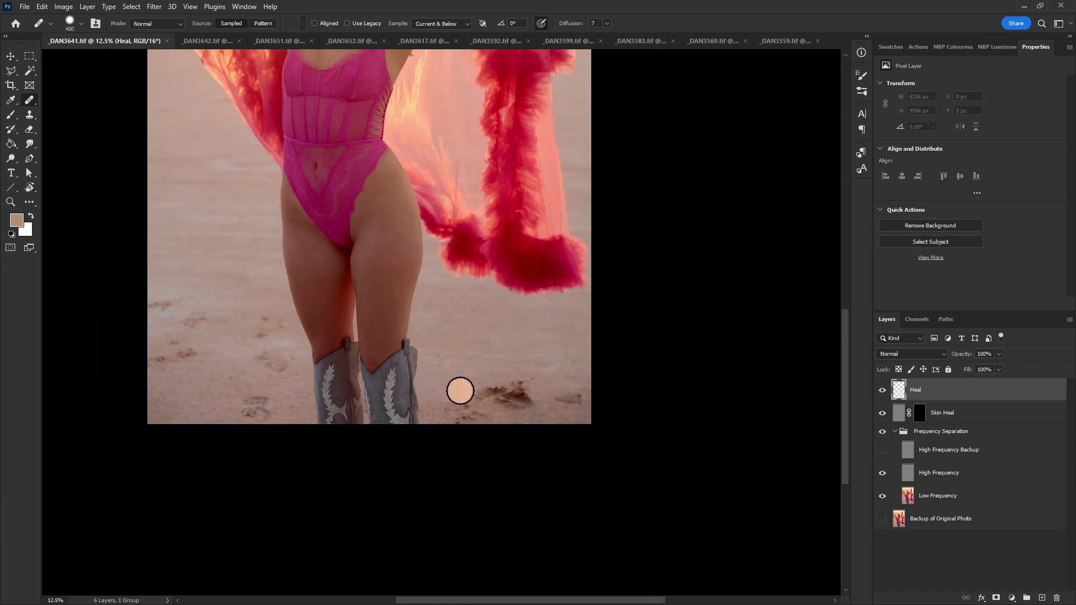
pyautogui.hotkey('shift', 'j')
pyautogui.hotkey('shift', 'j')
pyautogui.hotkey('shift', 'j')
pyautogui.hotkey('shift', 'j')
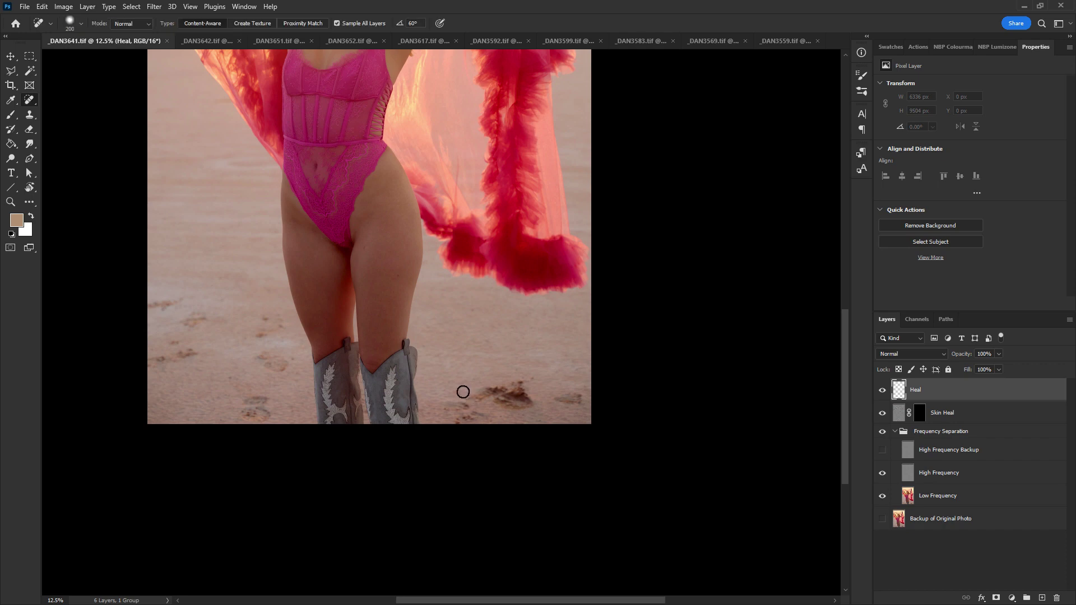
pyautogui.press(']')
pyautogui.moveTo(474, 399)
pyautogui.mouseDown()
pyautogui.moveTo(519, 381)
pyautogui.moveTo(529, 412)
pyautogui.mouseUp()
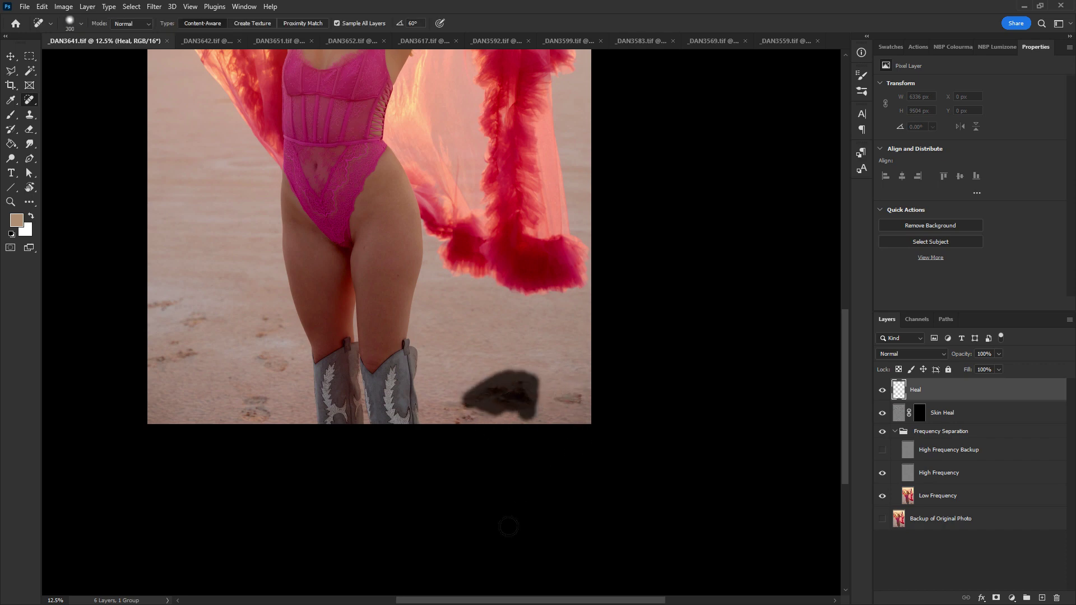
pyautogui.moveTo(444, 409)
pyautogui.mouseDown()
pyautogui.moveTo(522, 436)
pyautogui.moveTo(557, 425)
pyautogui.mouseUp()
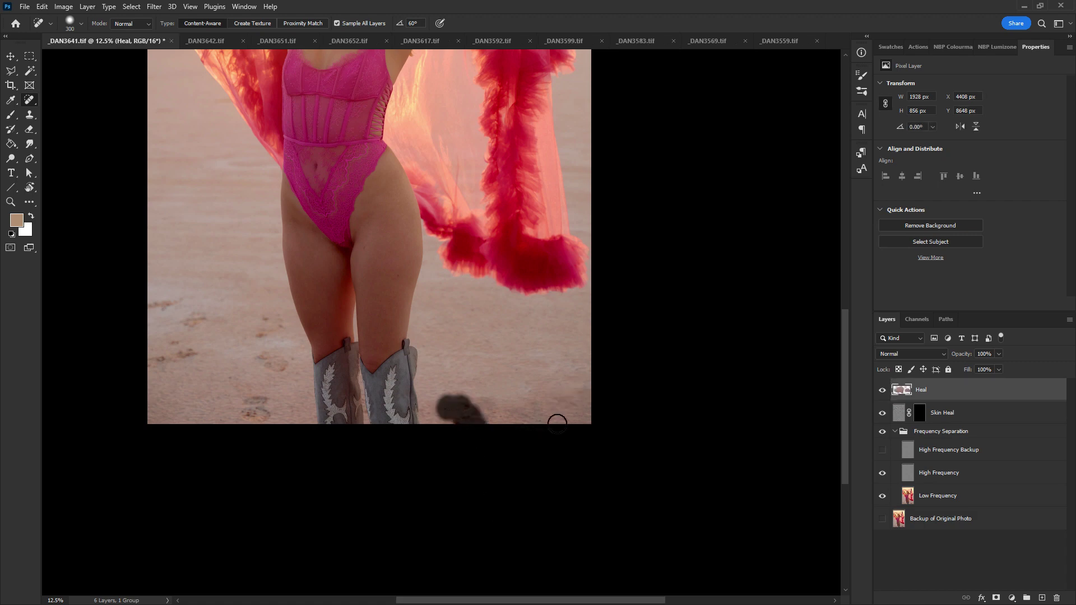
pyautogui.moveTo(499, 403)
pyautogui.mouseDown()
pyautogui.moveTo(534, 403)
pyautogui.moveTo(504, 411)
pyautogui.mouseUp()
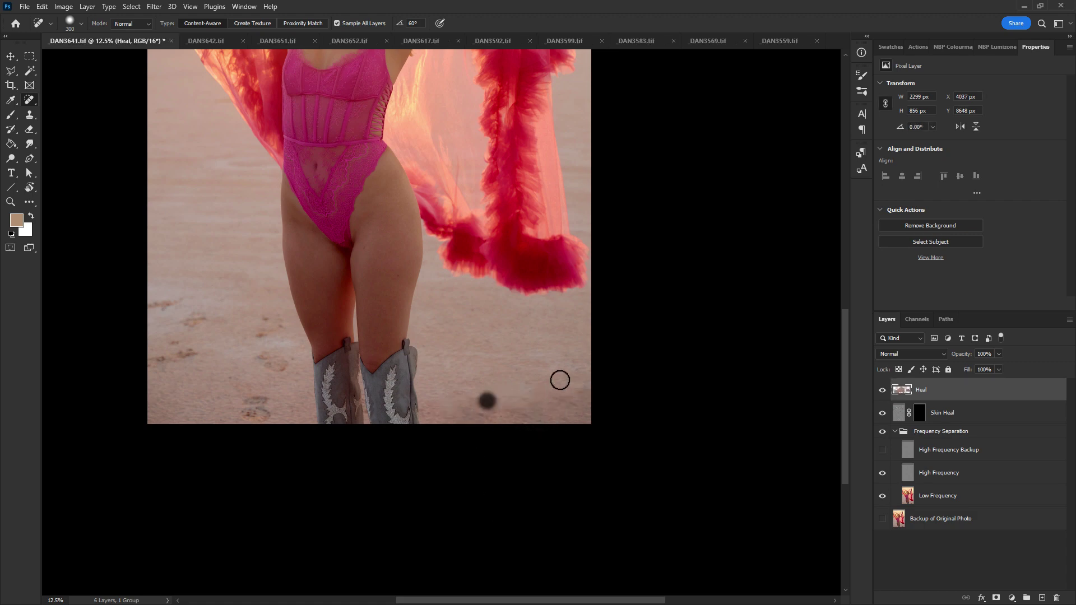
# Step: Spot-heal the scattered marks on the sand between the legs and the photo's left edge with the brush at size 175
pyautogui.press('[')
pyautogui.click(264, 315)
pyautogui.click(281, 323)
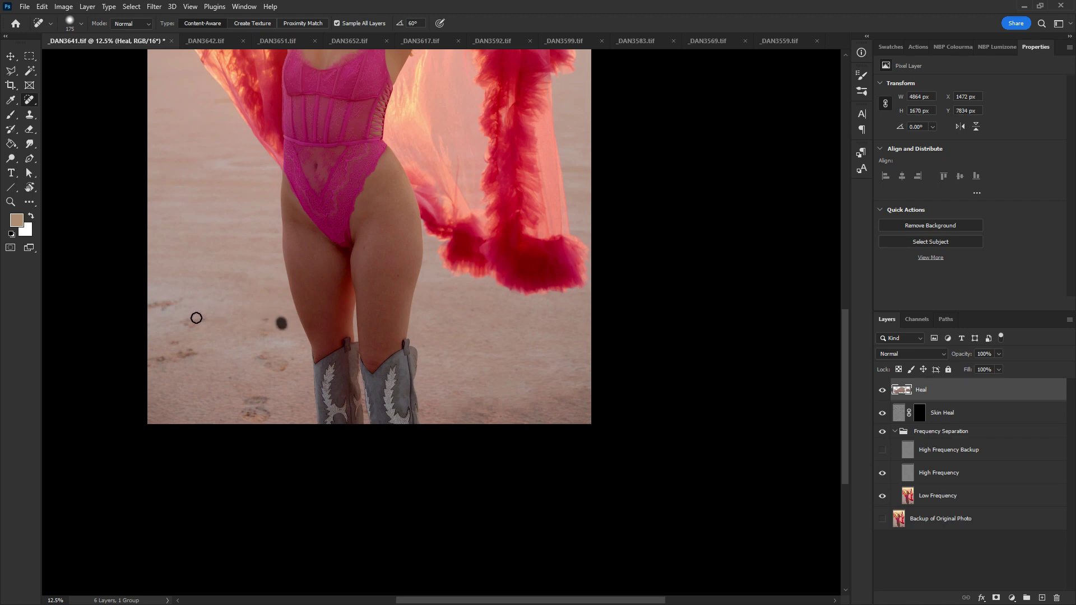
pyautogui.moveTo(187, 322)
pyautogui.mouseDown()
pyautogui.moveTo(198, 322)
pyautogui.moveTo(161, 305)
pyautogui.moveTo(180, 301)
pyautogui.mouseUp()
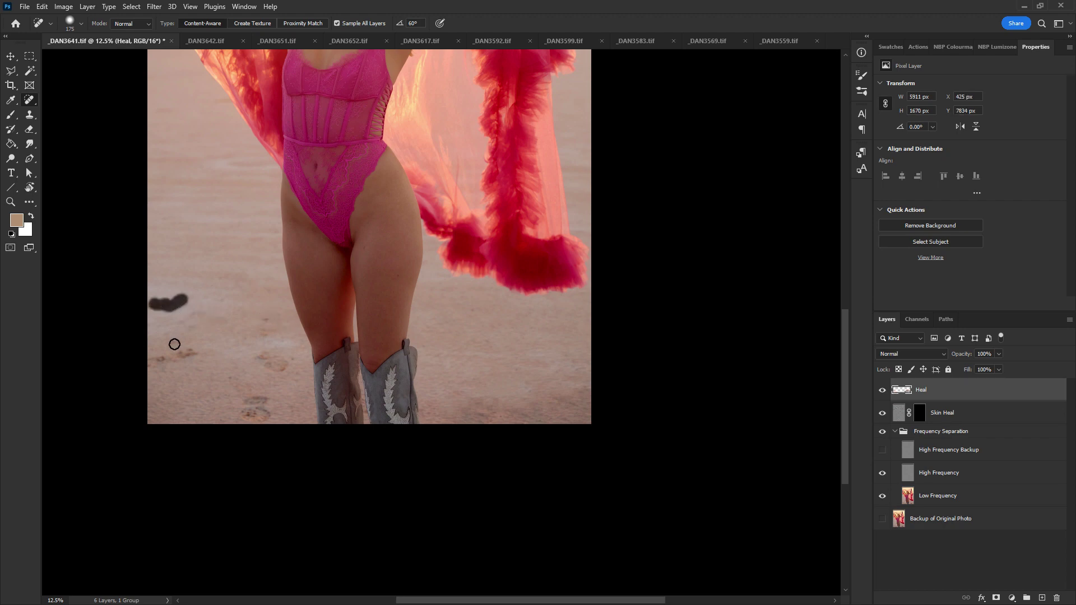
pyautogui.click(156, 357)
pyautogui.moveTo(176, 341)
pyautogui.mouseDown()
pyautogui.moveTo(185, 354)
pyautogui.moveTo(161, 365)
pyautogui.moveTo(176, 365)
pyautogui.mouseUp()
pyautogui.moveTo(159, 361); pyautogui.dragTo(151, 365)
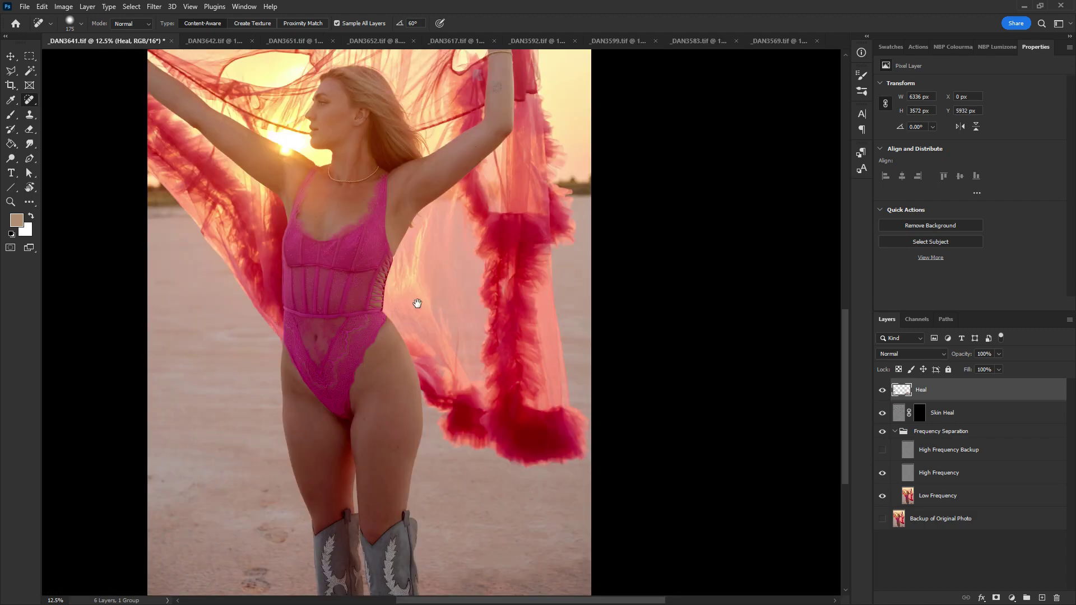
# Step: Spot-heal the footprints and remaining marks on the sand left of the boots, plus leftover smudges to their right
pyautogui.moveTo(306, 530); pyautogui.dragTo(374, 319)
pyautogui.moveTo(327, 371); pyautogui.dragTo(329, 378)
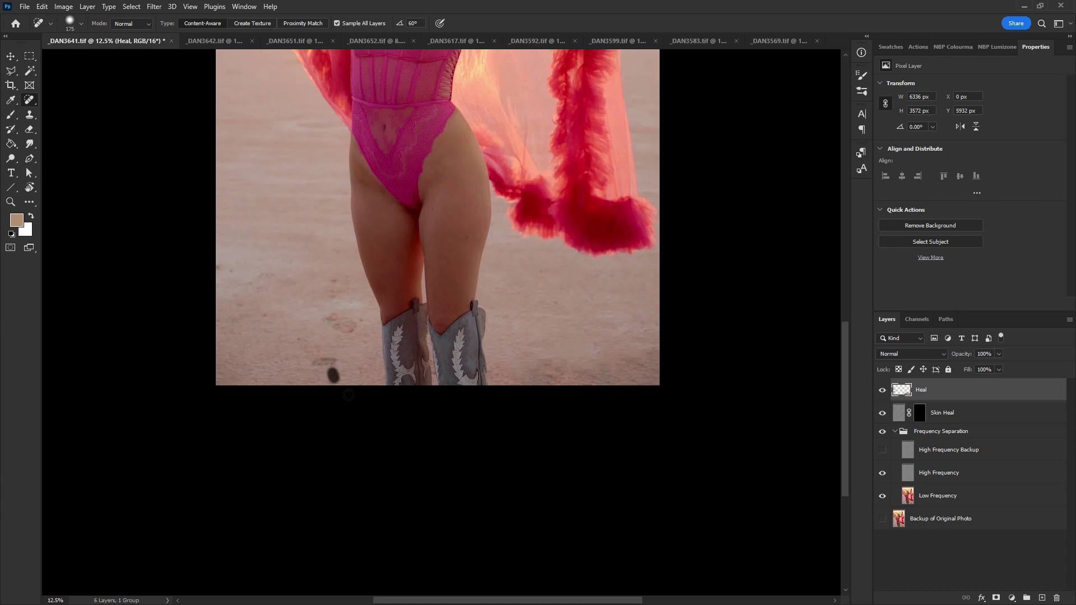
pyautogui.moveTo(314, 368); pyautogui.dragTo(328, 359)
pyautogui.moveTo(328, 316); pyautogui.dragTo(338, 323)
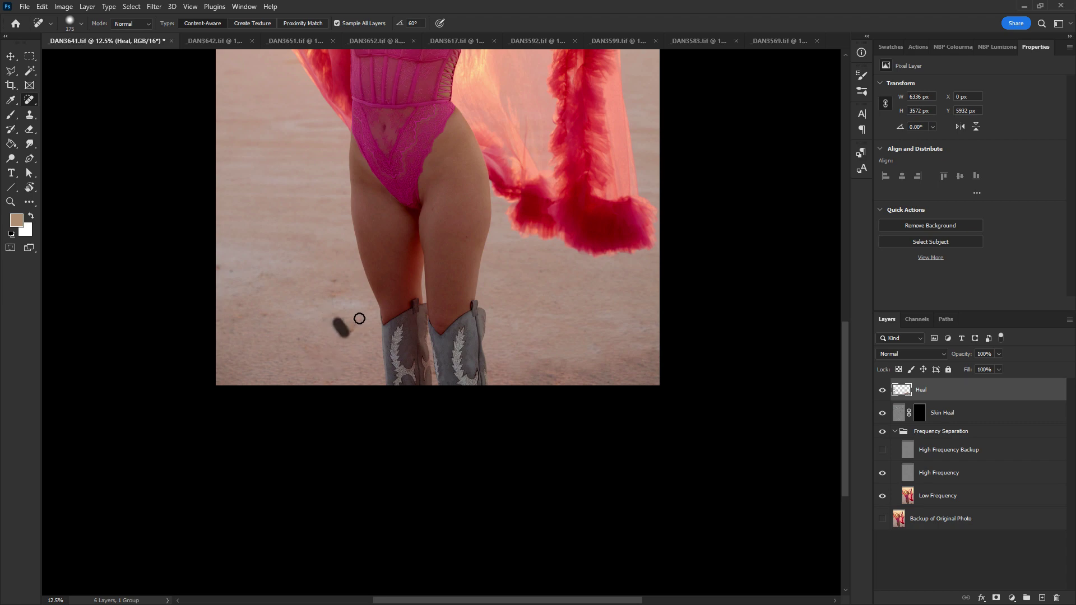
pyautogui.click(351, 324)
pyautogui.click(355, 322)
pyautogui.moveTo(334, 277); pyautogui.dragTo(334, 296)
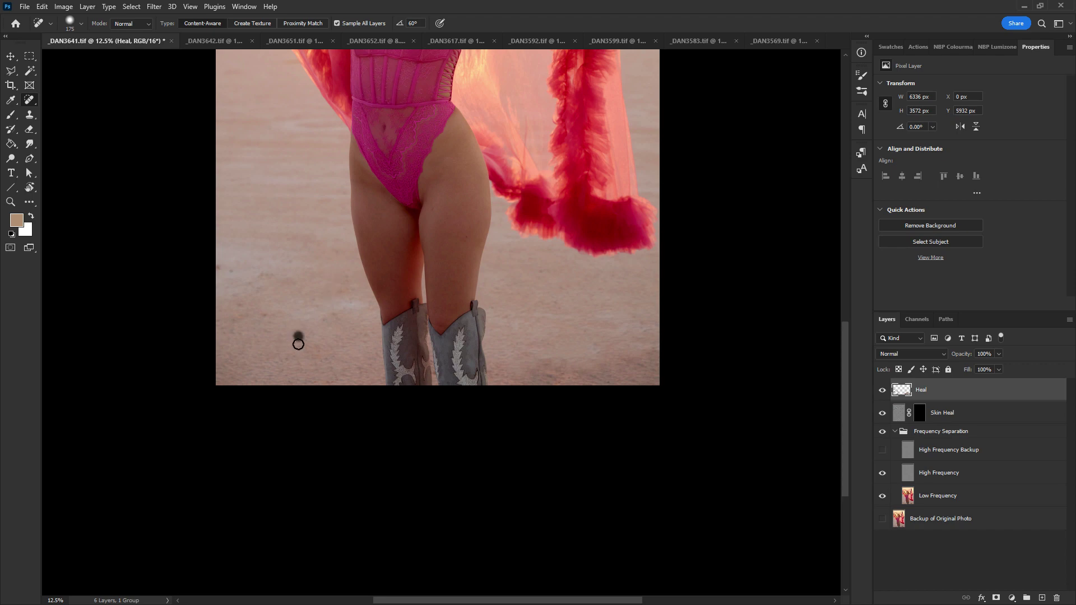
pyautogui.click(219, 261)
pyautogui.moveTo(515, 370); pyautogui.dragTo(547, 377)
# Step: Check the whole healed photo, and save and close _DAN3641.tif
pyautogui.hotkey('ctrl', '-')
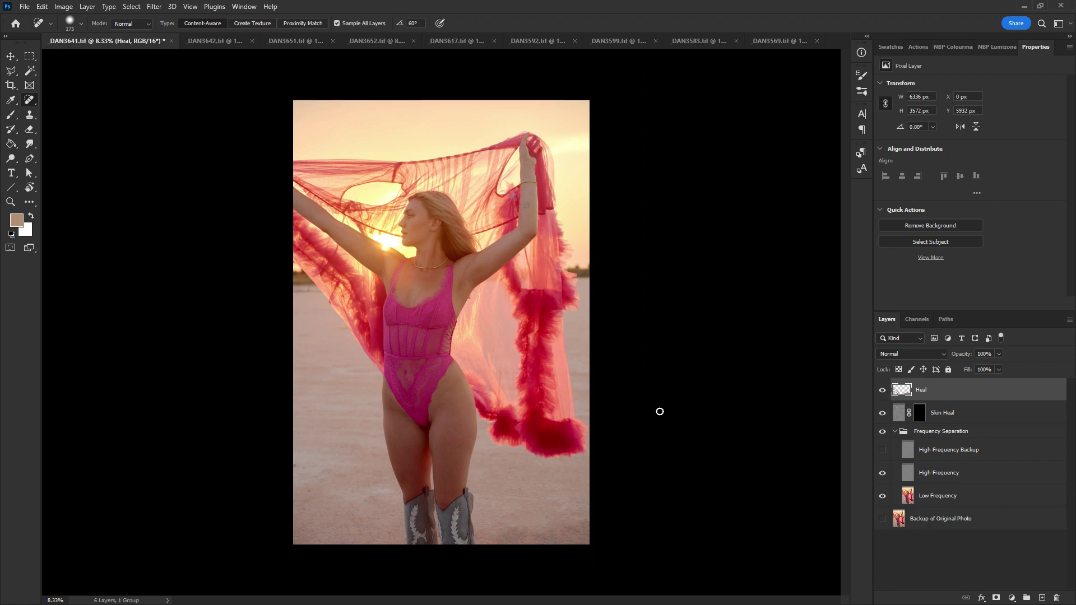
pyautogui.hotkey('ctrl', 'alt', 'w')
pyautogui.click(566, 243)
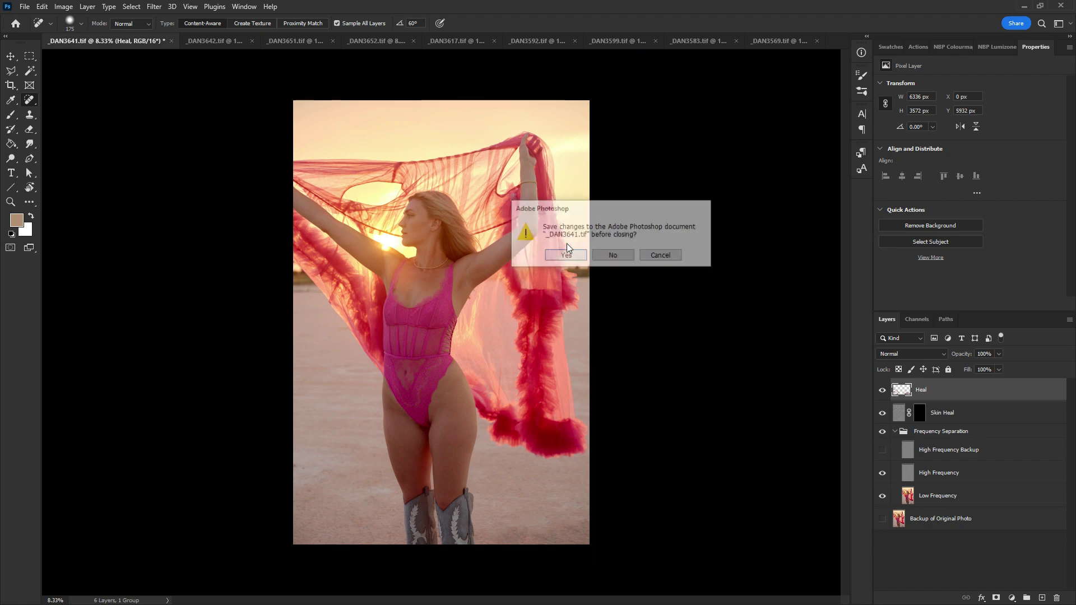